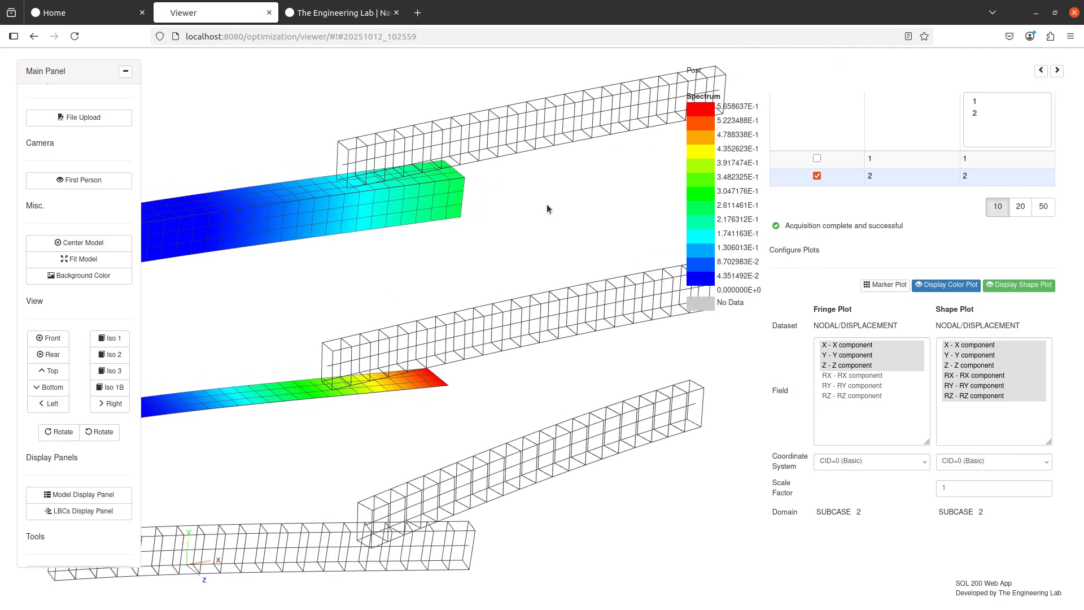
Examine the deformed beam results in front view, toggling the shape plot off and on and zooming into the contact regions.
left_click(50, 337)
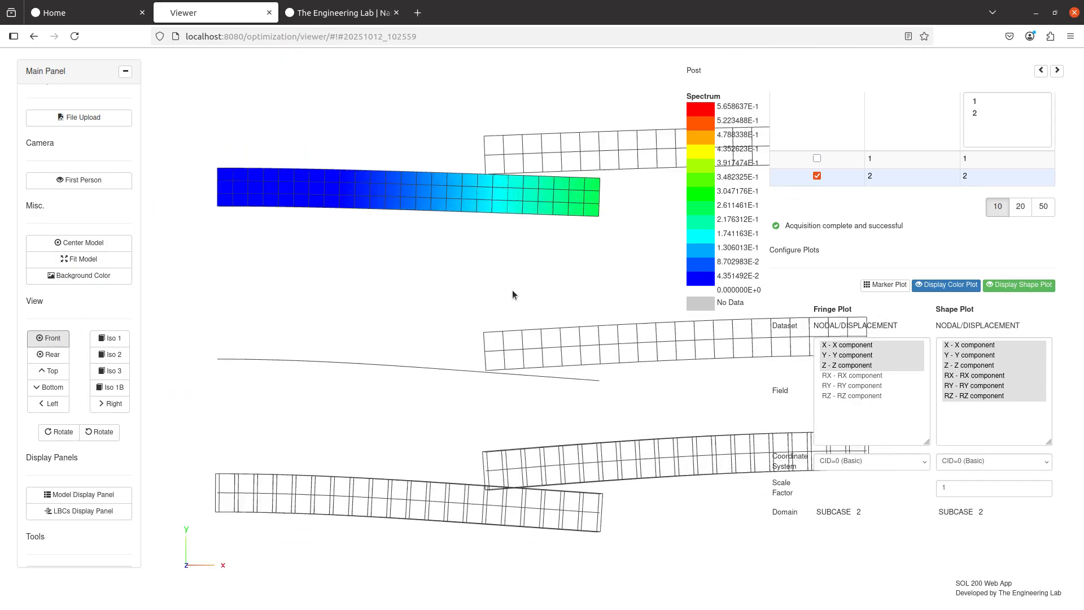
left_click(1020, 285)
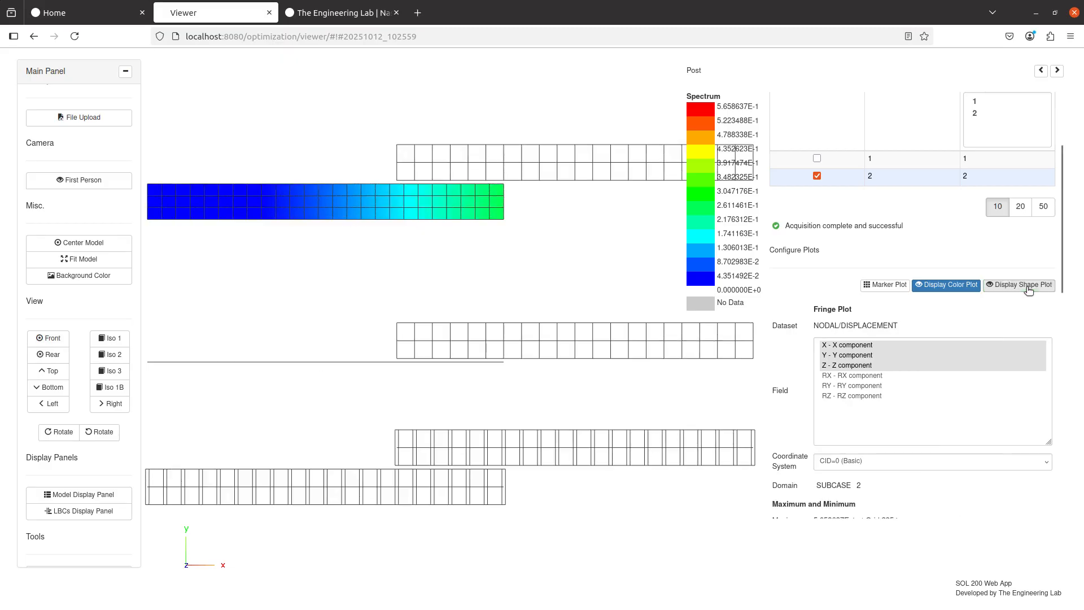
left_click(1028, 286)
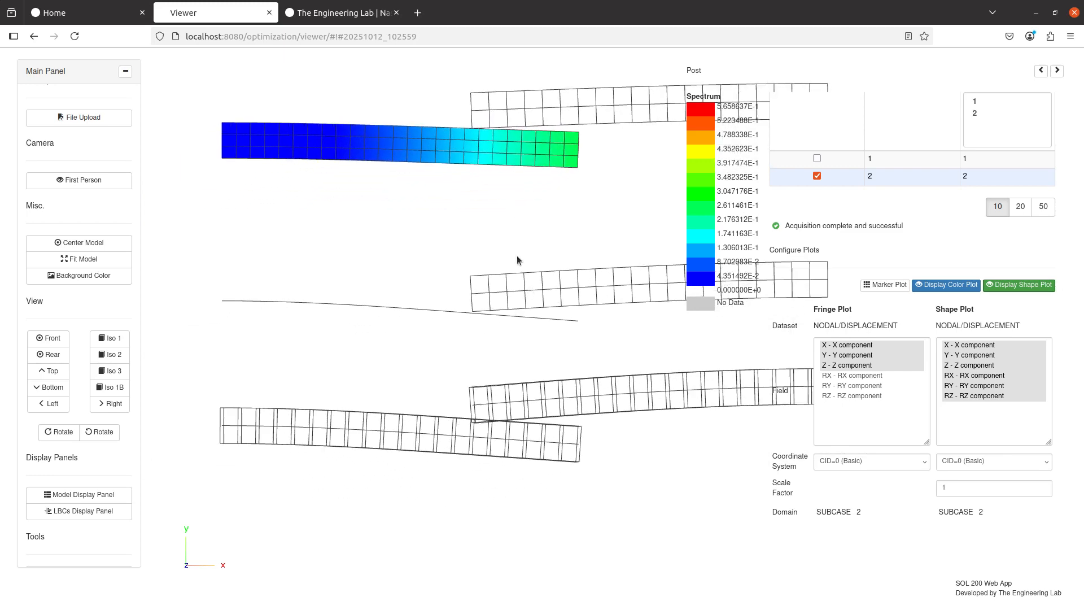
scroll(533, 252, "up", 5)
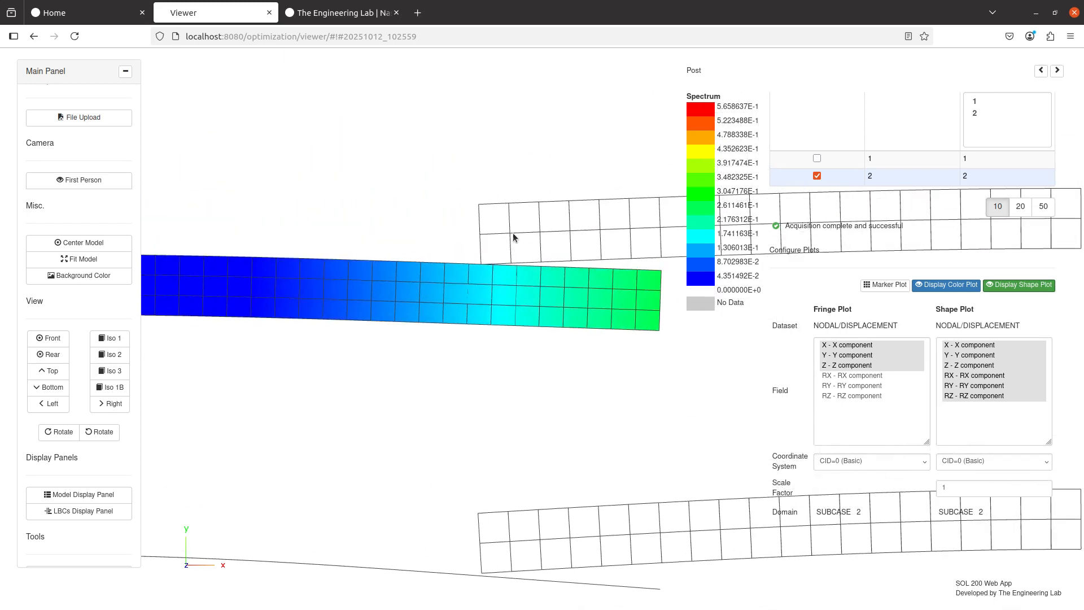
left_click_drag(465, 243, 477, 159)
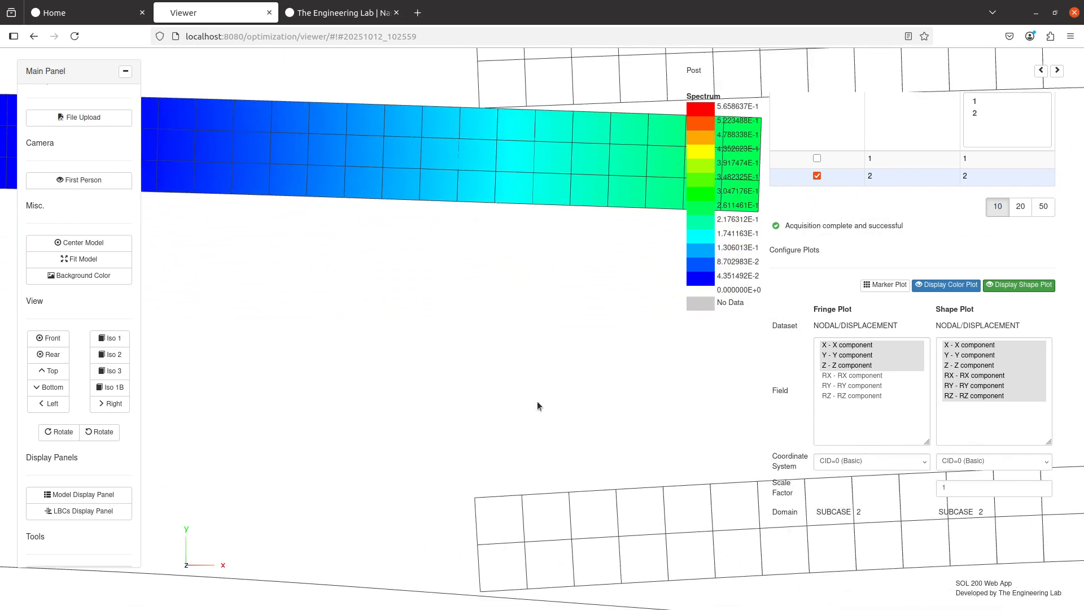
left_click_drag(537, 402, 548, 247)
left_click_drag(503, 356, 510, 222)
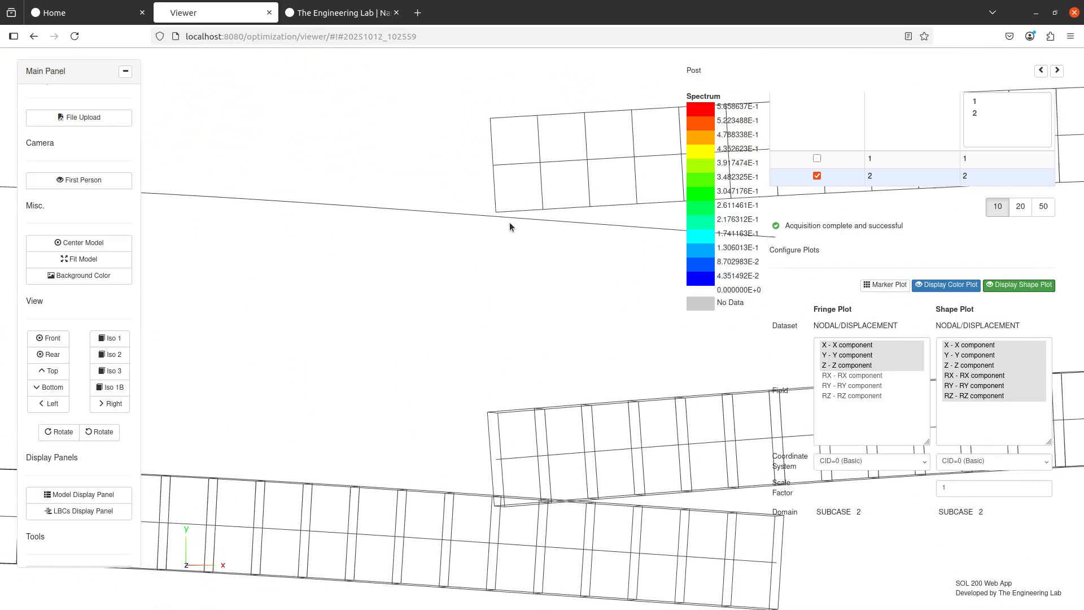
left_click_drag(573, 426, 572, 397)
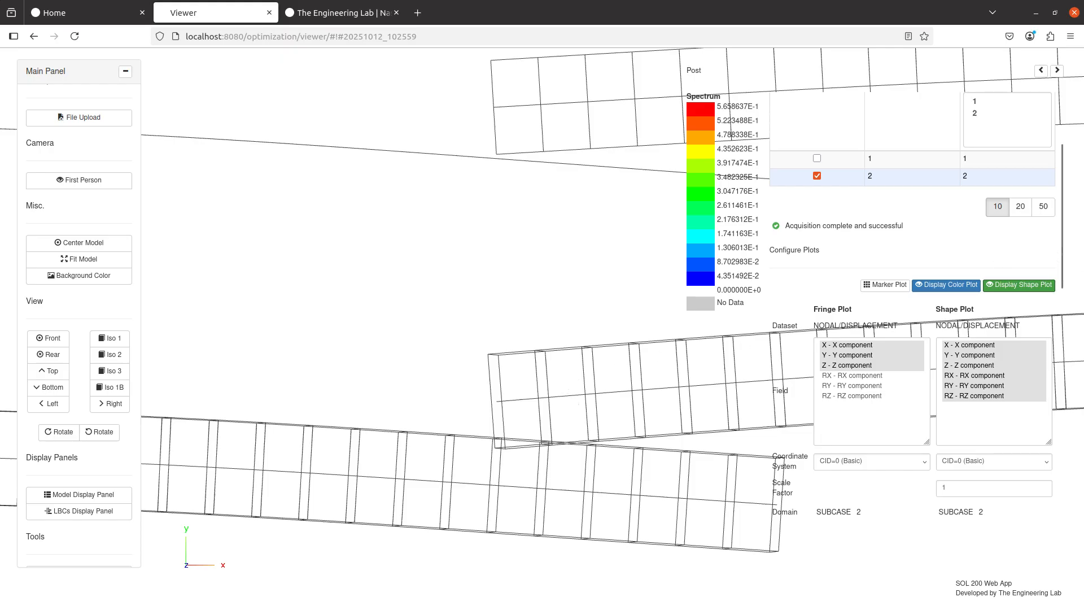
Switch to the Nonlinear User's Guide PDF and open Chapter 9: Contact.
key("alt+Tab")
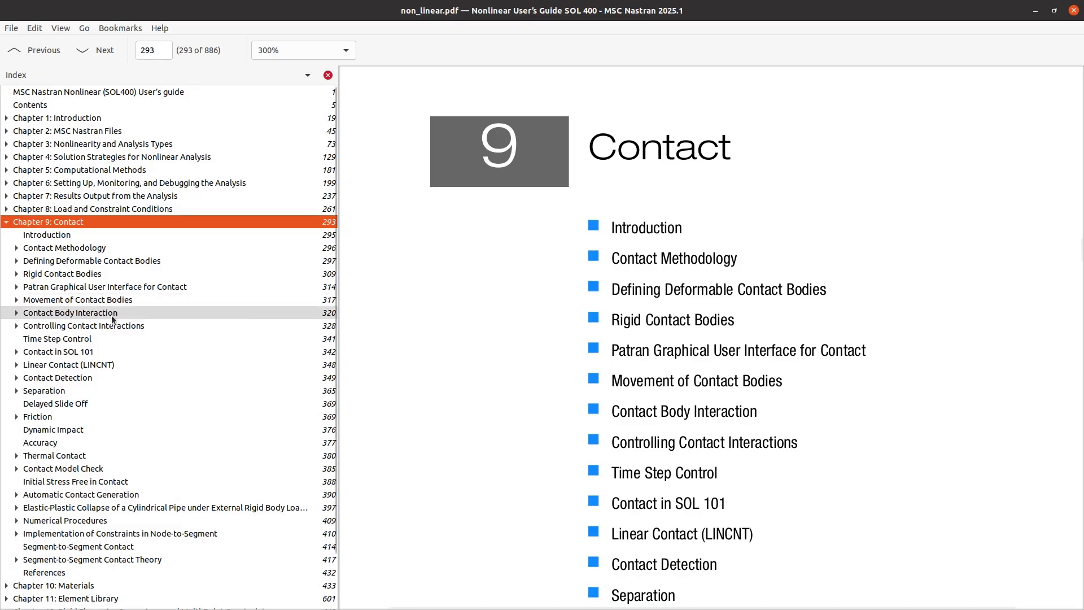
left_click(103, 92)
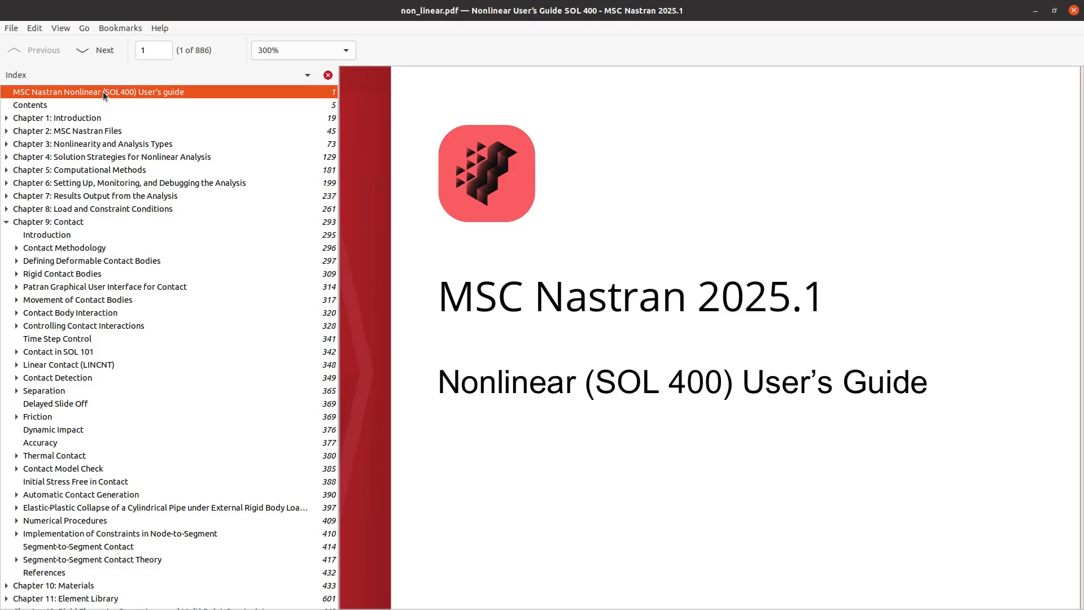
left_click(86, 220)
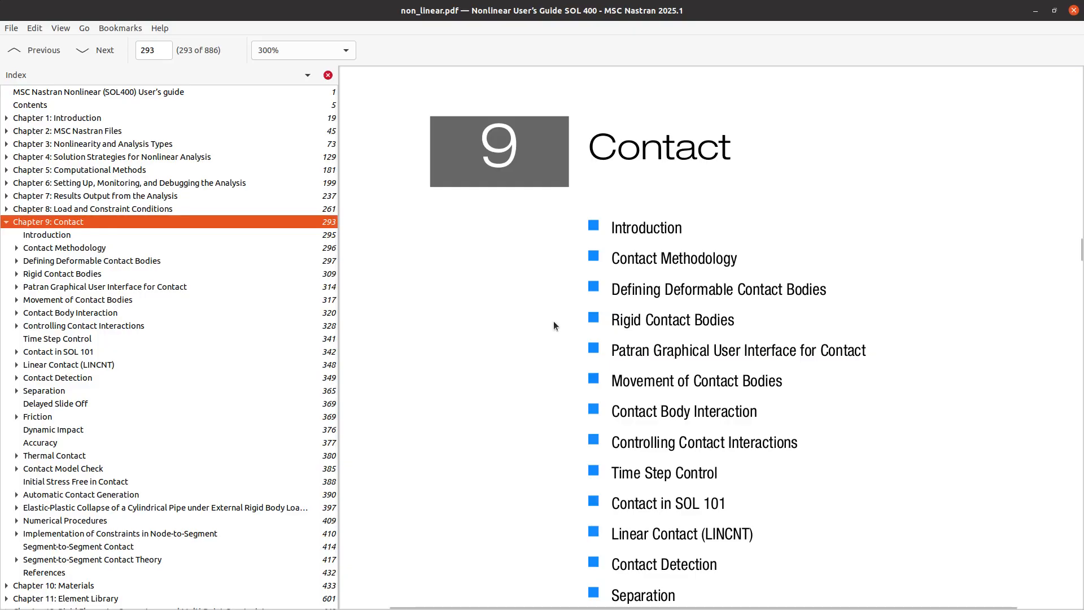
scroll(554, 321, "down", 5)
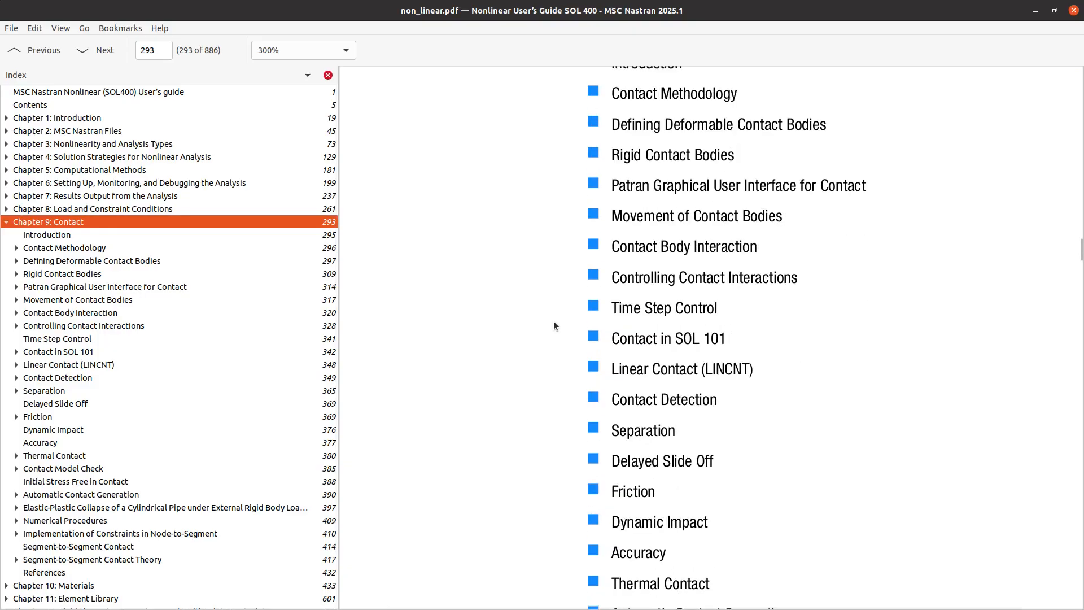
Search the contact chapter for beam.
key("ctrl+f")
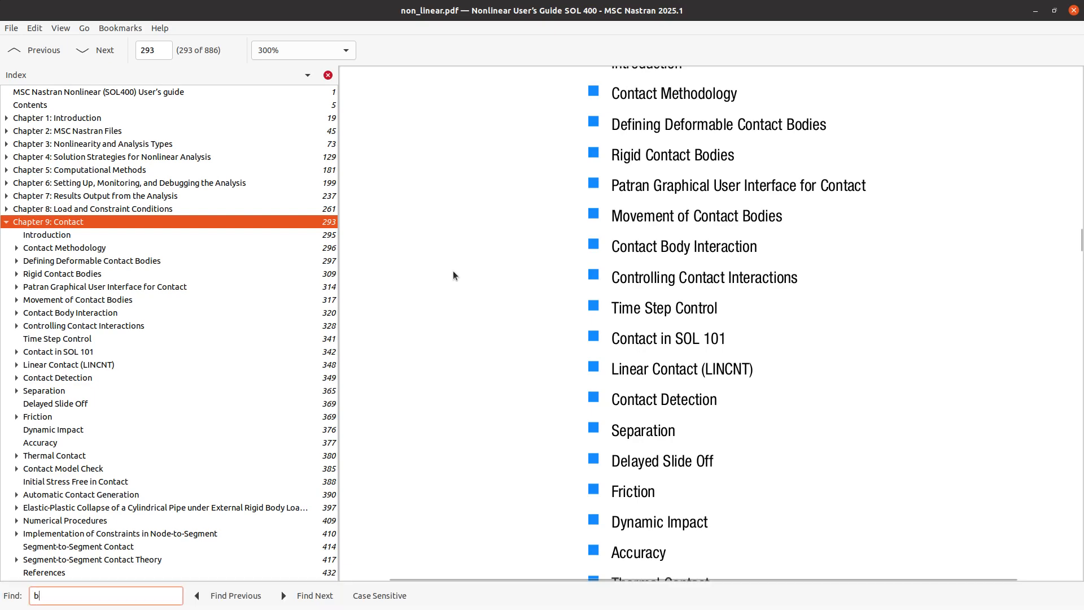
type("beam")
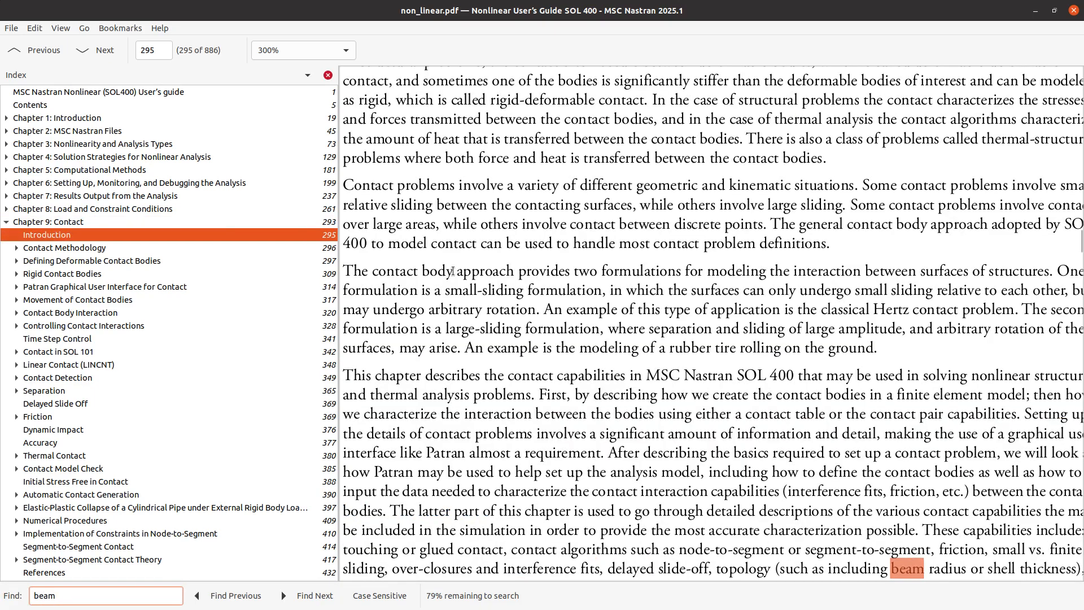
key("Escape")
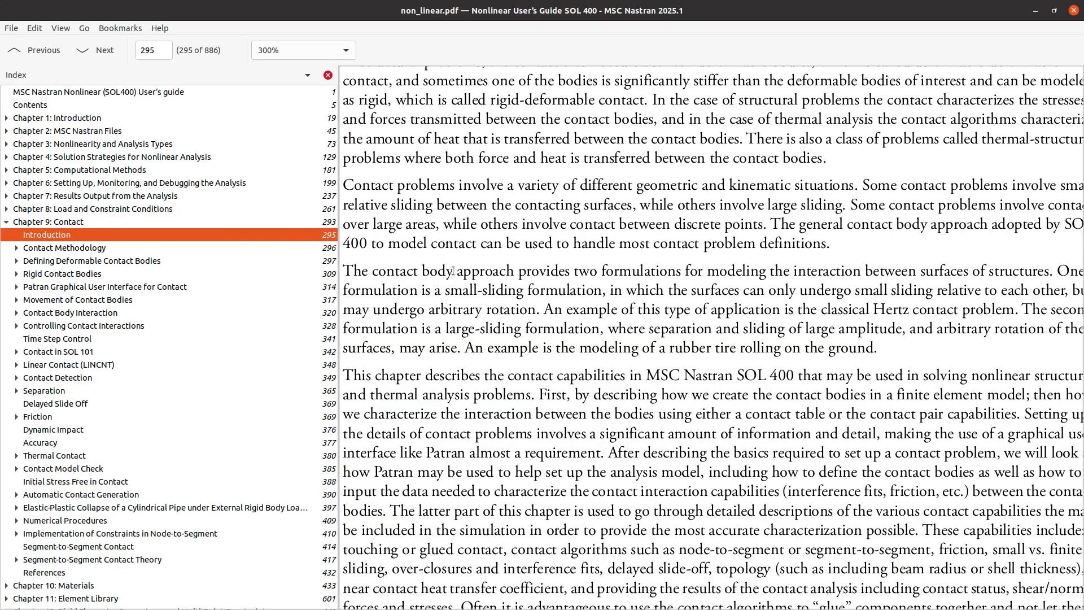
Return to the viewer and turn off Post mode to show the undeformed beam model.
left_click(1035, 10)
scroll(457, 355, "down", 5)
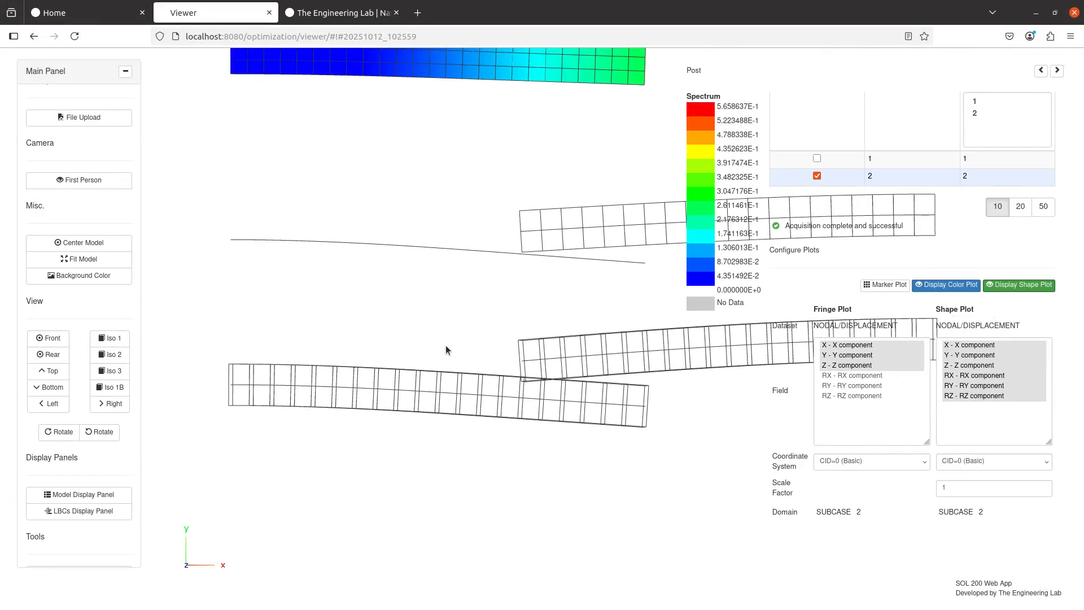
scroll(97, 506, "down", 3)
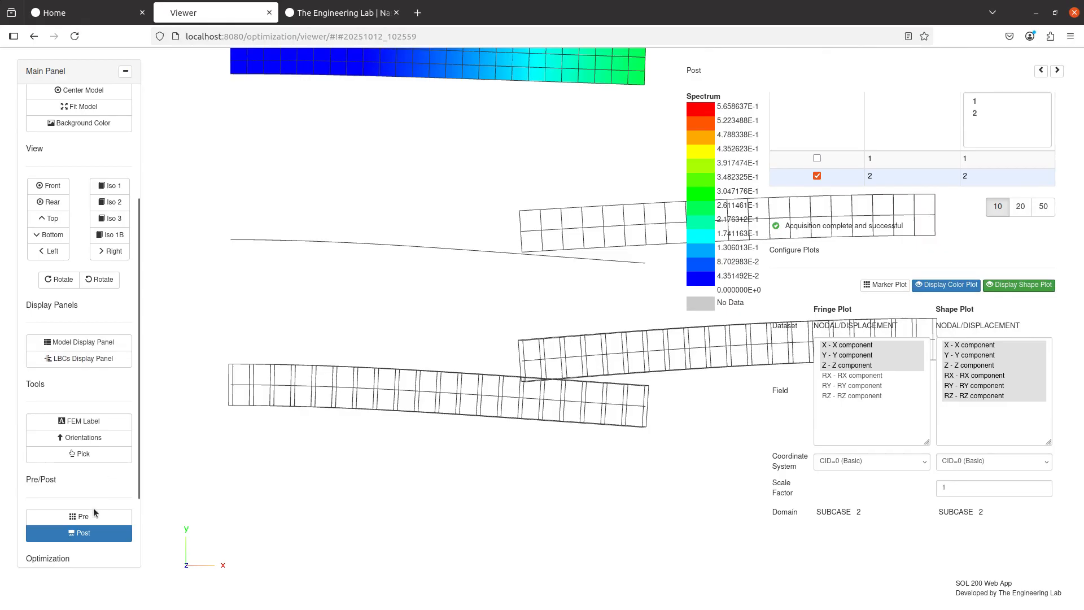
left_click(99, 533)
left_click_drag(415, 317, 504, 347)
scroll(504, 348, "up", 3)
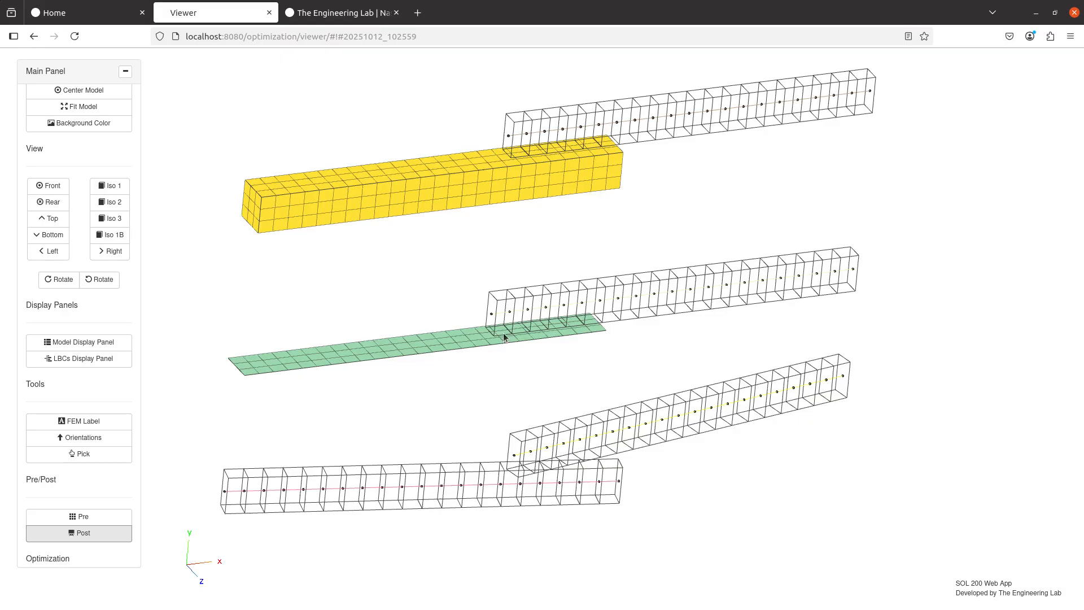
Open the model_contact_beams.bdf file in Notepad++ to review its case control section.
left_click(319, 19)
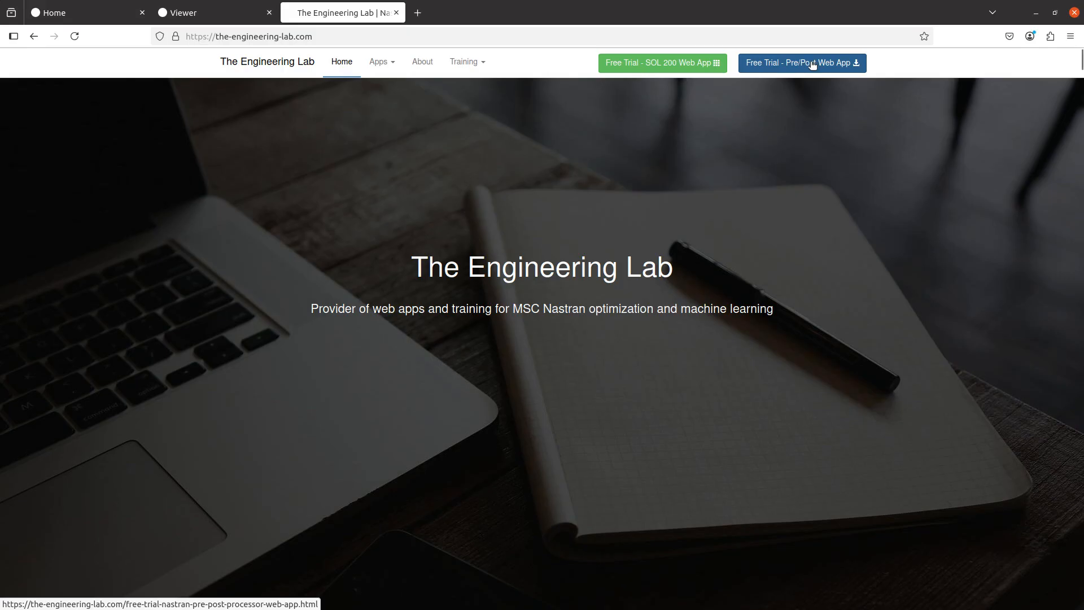
left_click(191, 22)
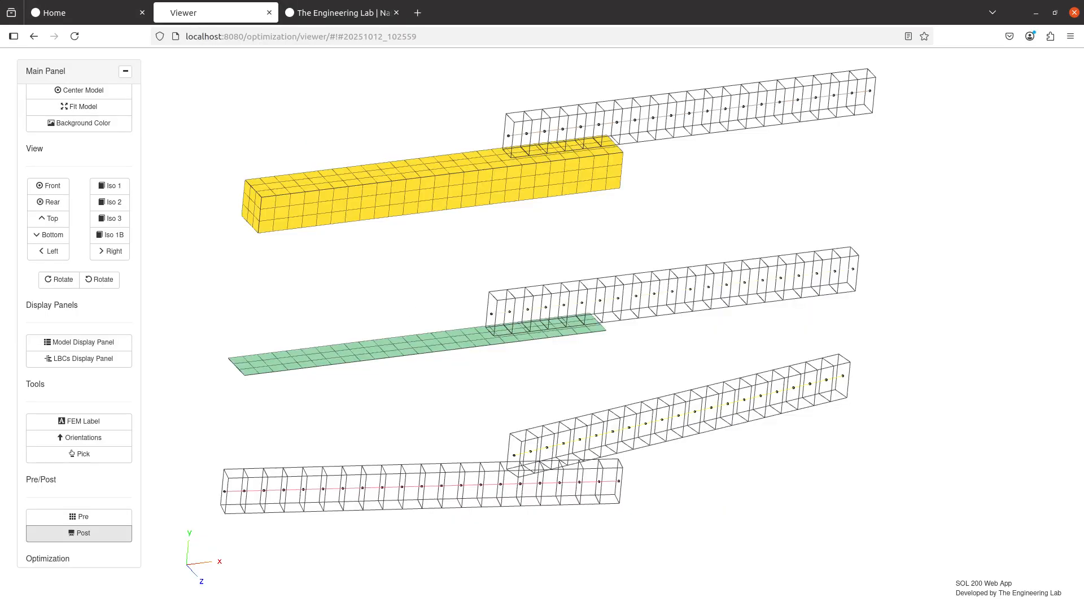
key("alt+Tab")
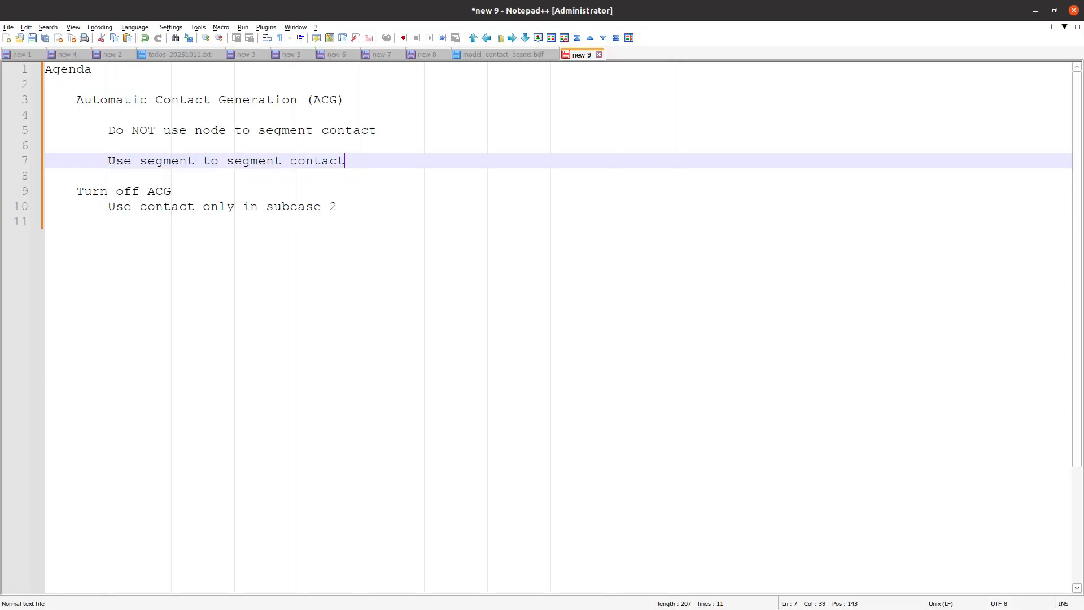
left_click(526, 55)
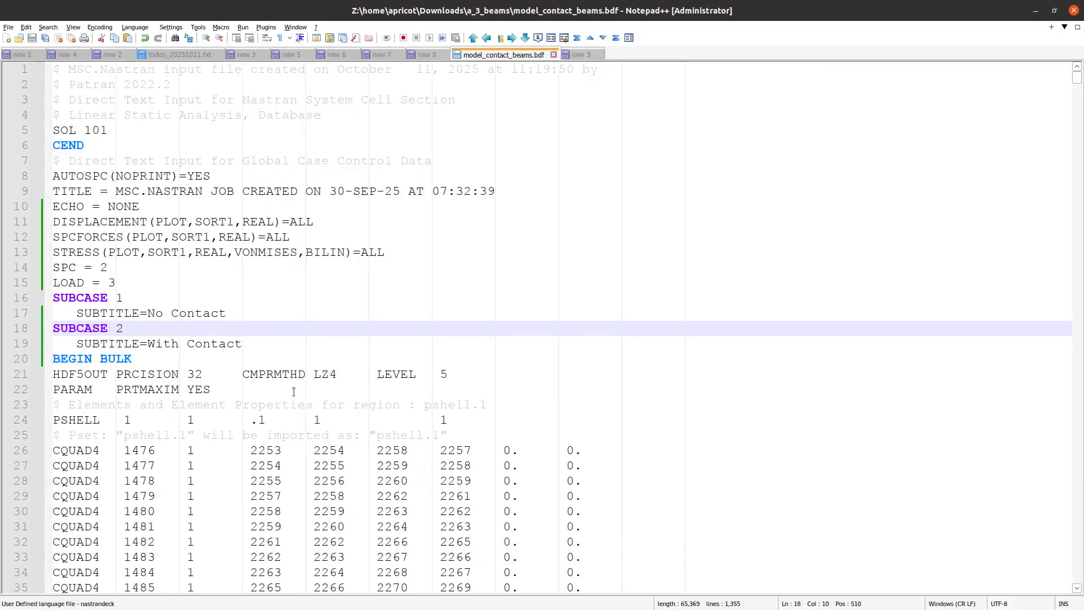
scroll(294, 391, "down", 2)
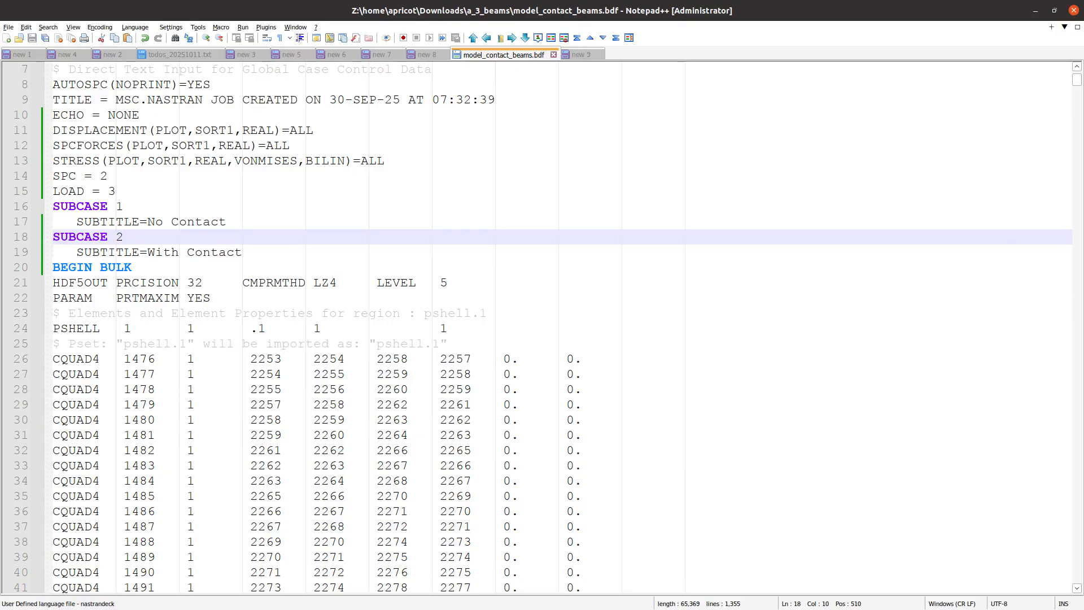
Enlarge the bdf text and highlight the SOL 101 line while reviewing the two subcases.
key("alt+Tab")
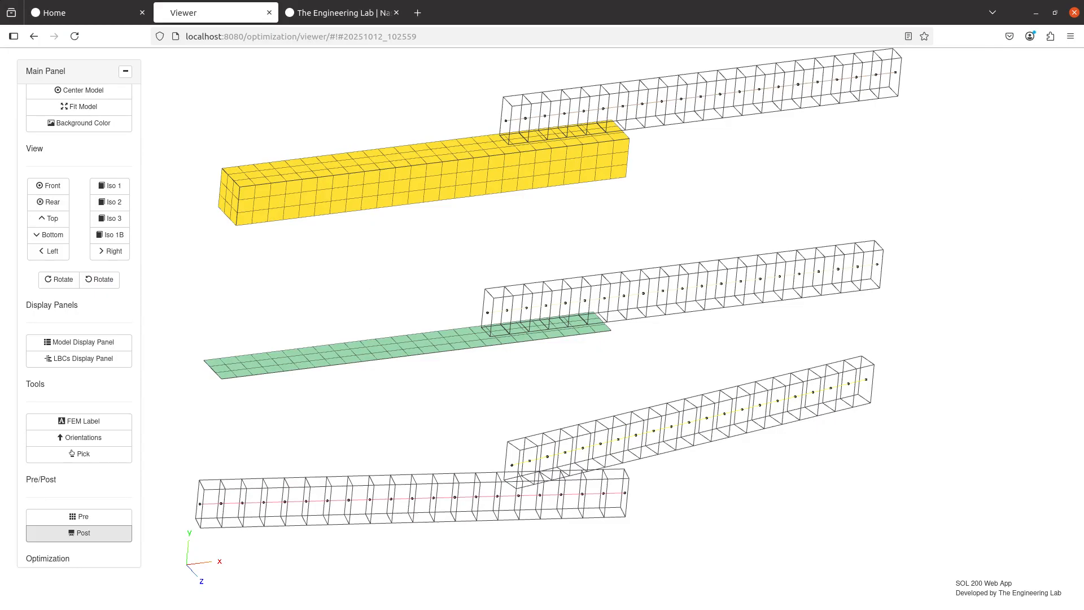
key("alt+Tab")
scroll(331, 252, "up", 2)
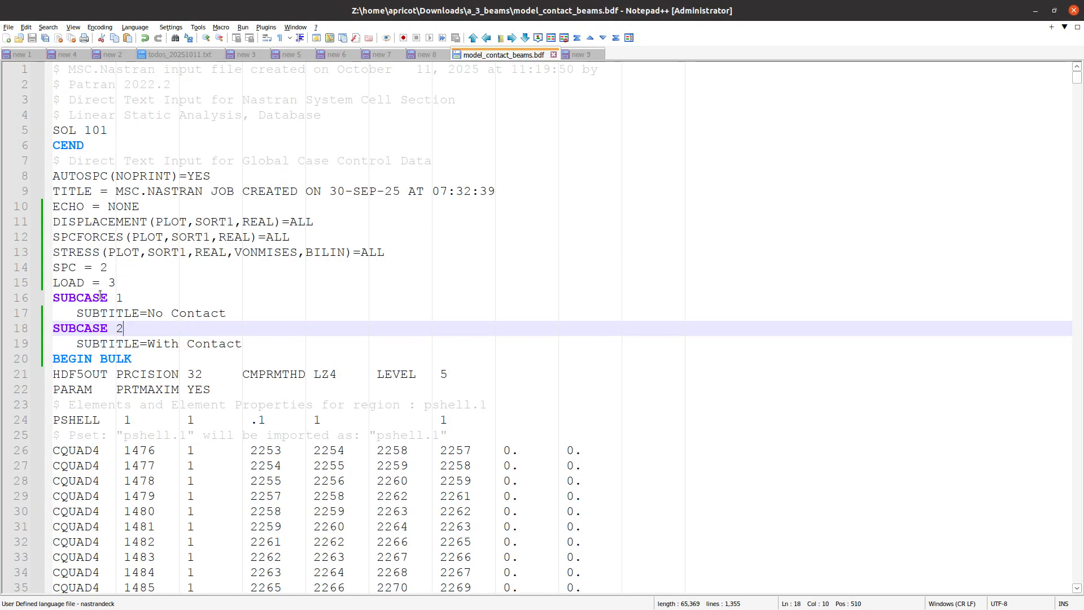
scroll(134, 255, "up", 2, "ctrl")
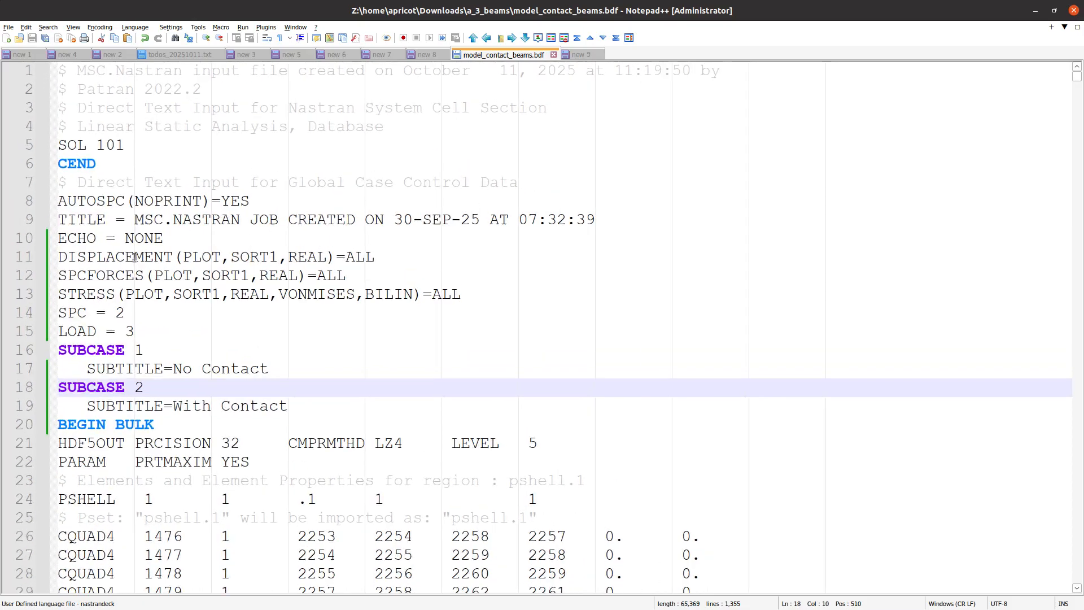
left_click_drag(129, 149, 47, 154)
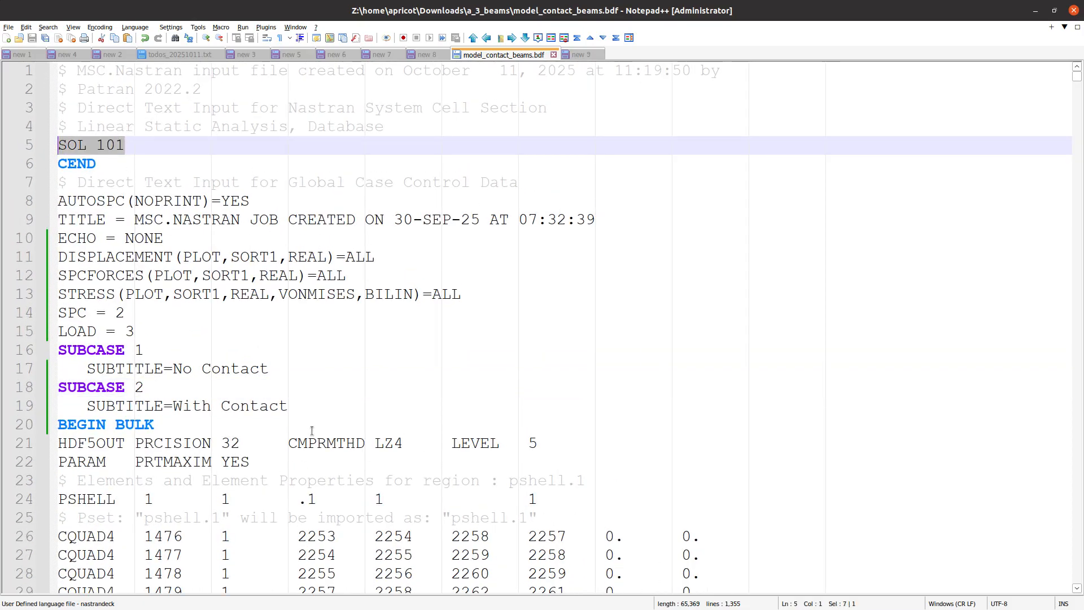
scroll(311, 426, "down", 3)
scroll(311, 427, "down", 7)
scroll(311, 424, "up", 7)
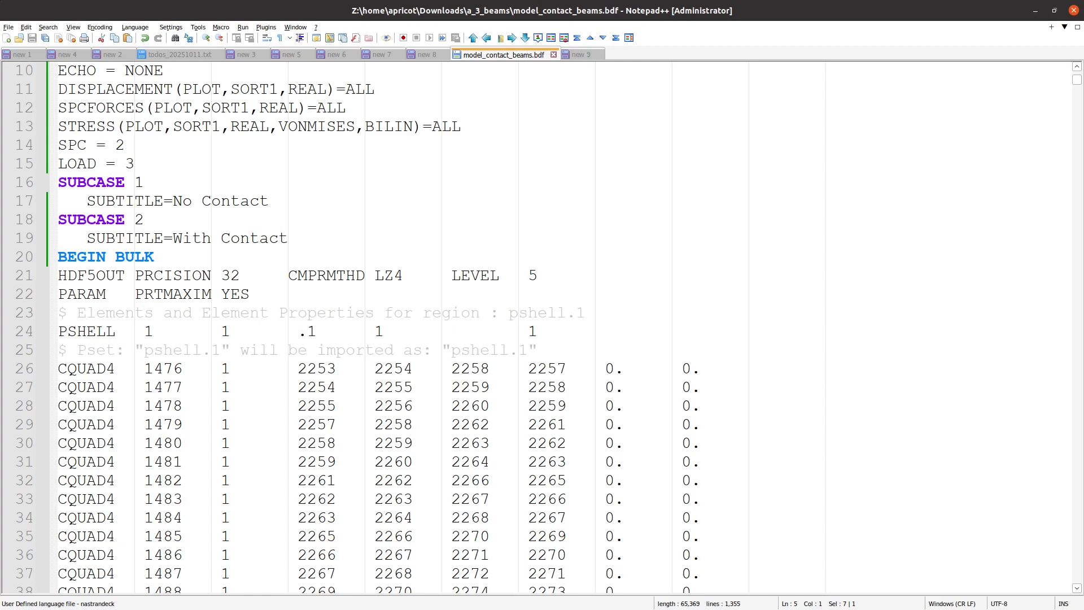
Launch the Viewer app from the SOL 200 Web App home page and upload the BDF model file.
key("alt+Tab")
left_click(98, 11)
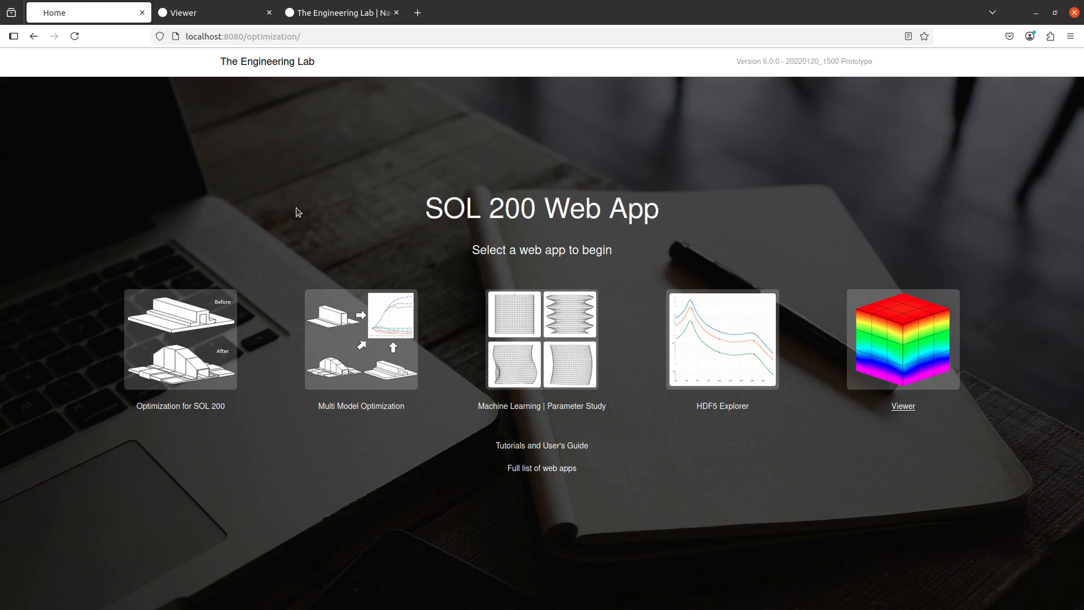
left_click(877, 341)
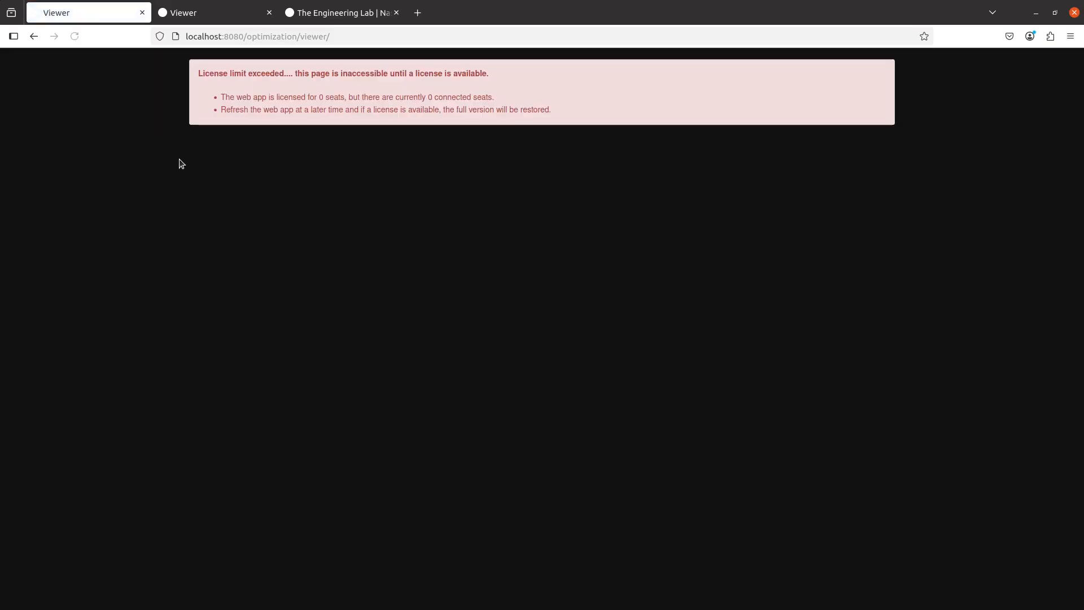
left_click(121, 140)
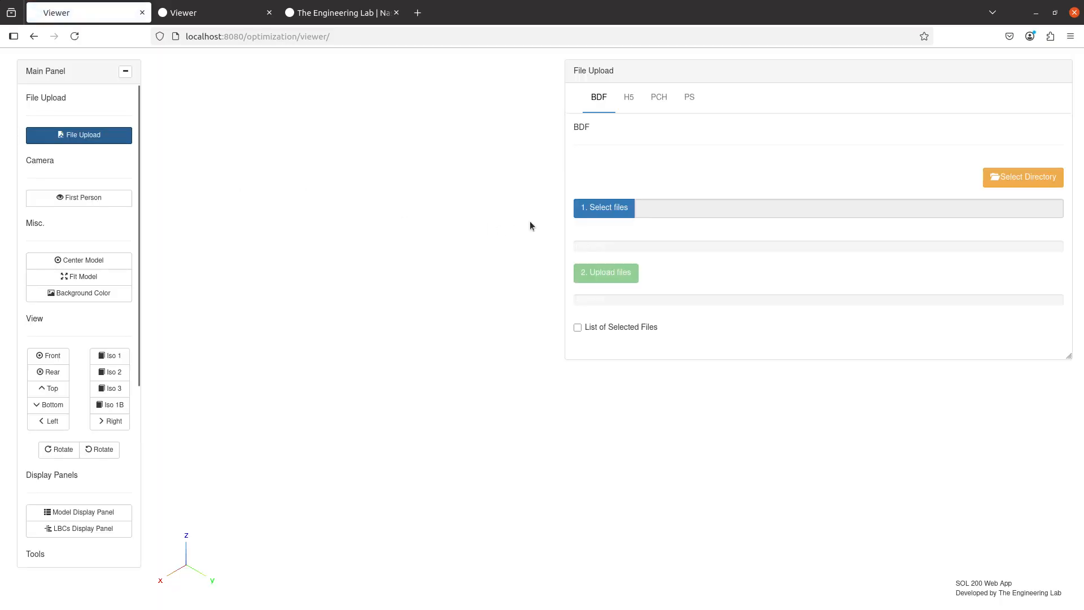
left_click(602, 208)
double_click(431, 113)
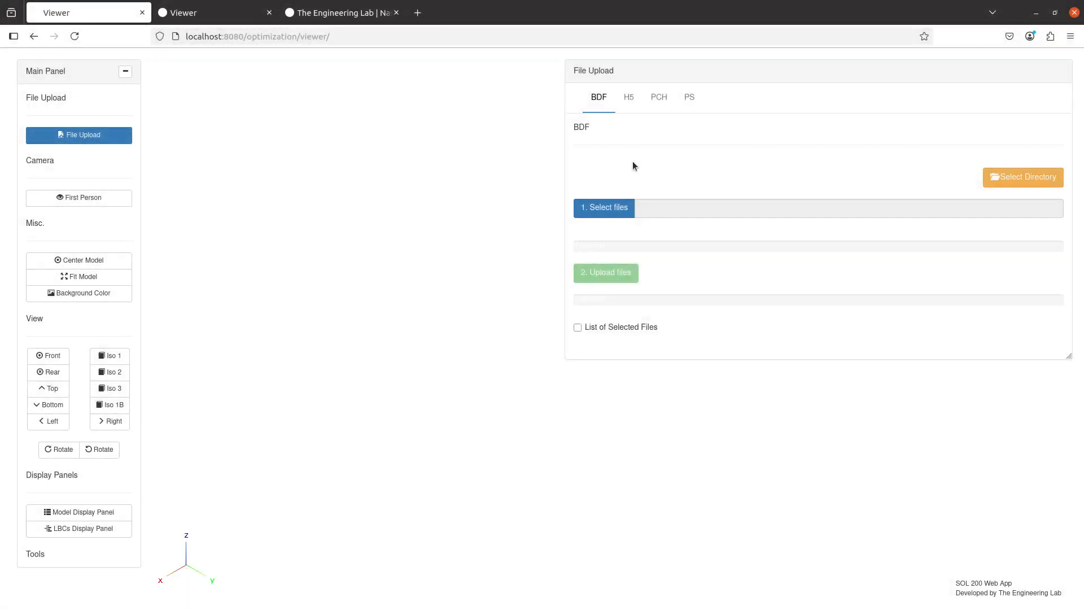
left_click(610, 273)
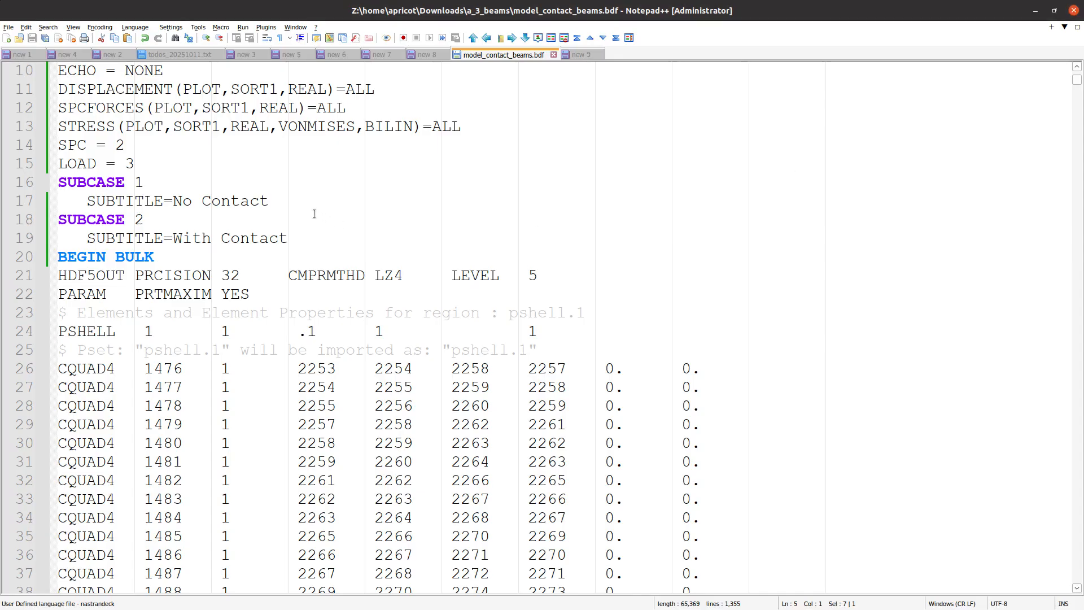
Review the contact agenda notes alongside the loaded beam model.
left_click(576, 55)
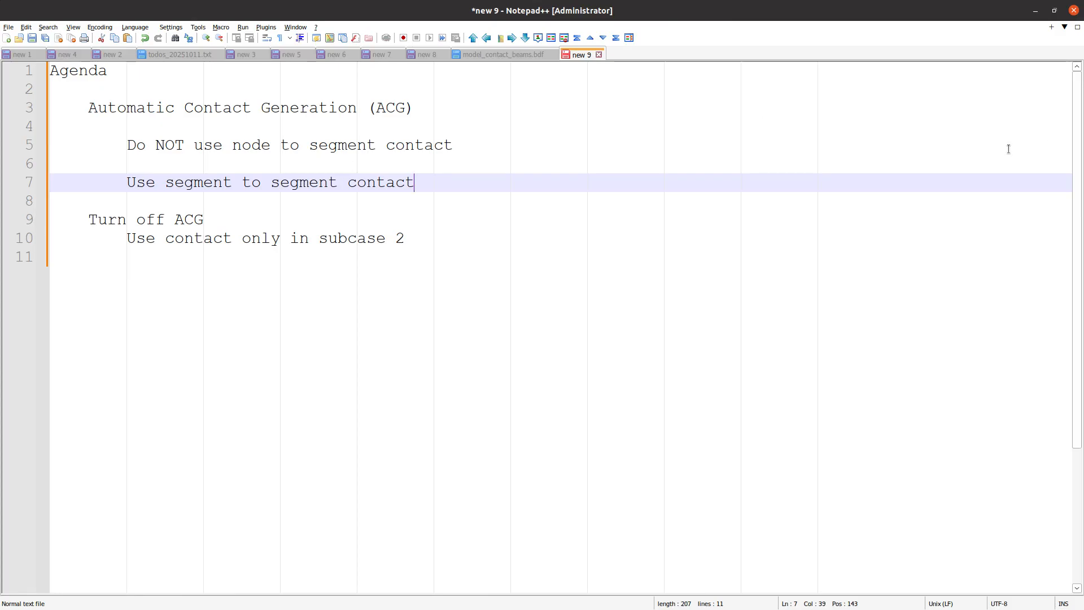
key("alt+Tab")
left_click_drag(499, 353, 377, 296)
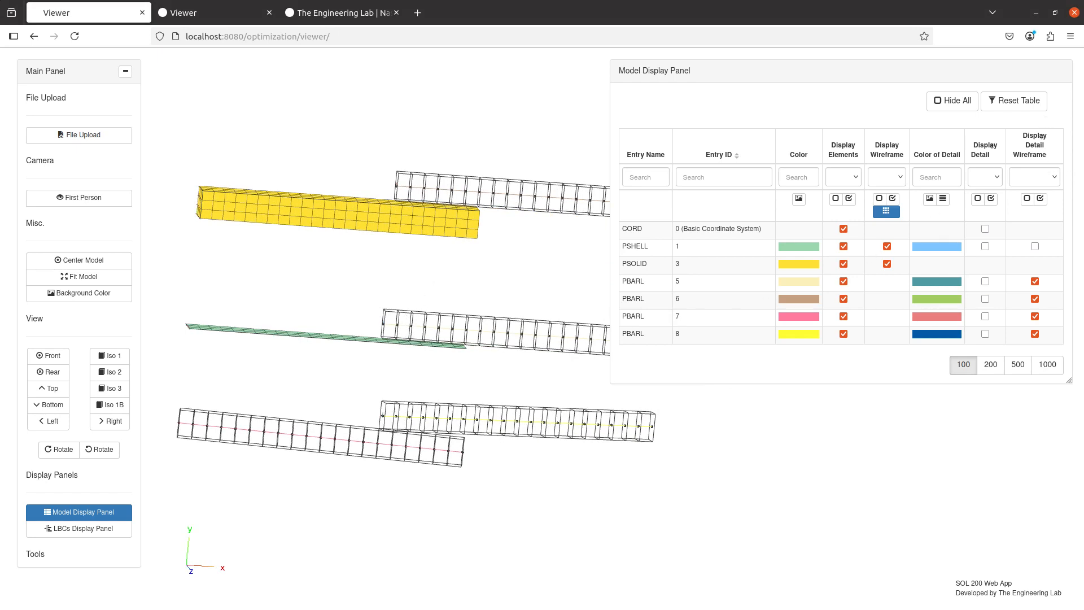
key("alt+Tab")
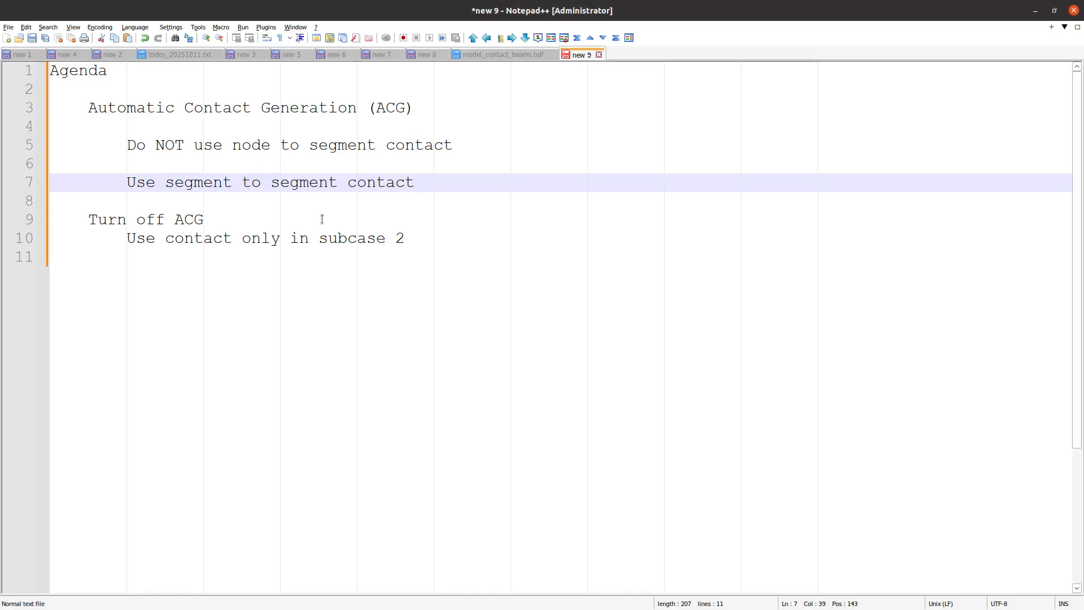
Highlight the Automatic Contact Generation (ACG) heading in the agenda notes and return to the browser.
triple_click(188, 108)
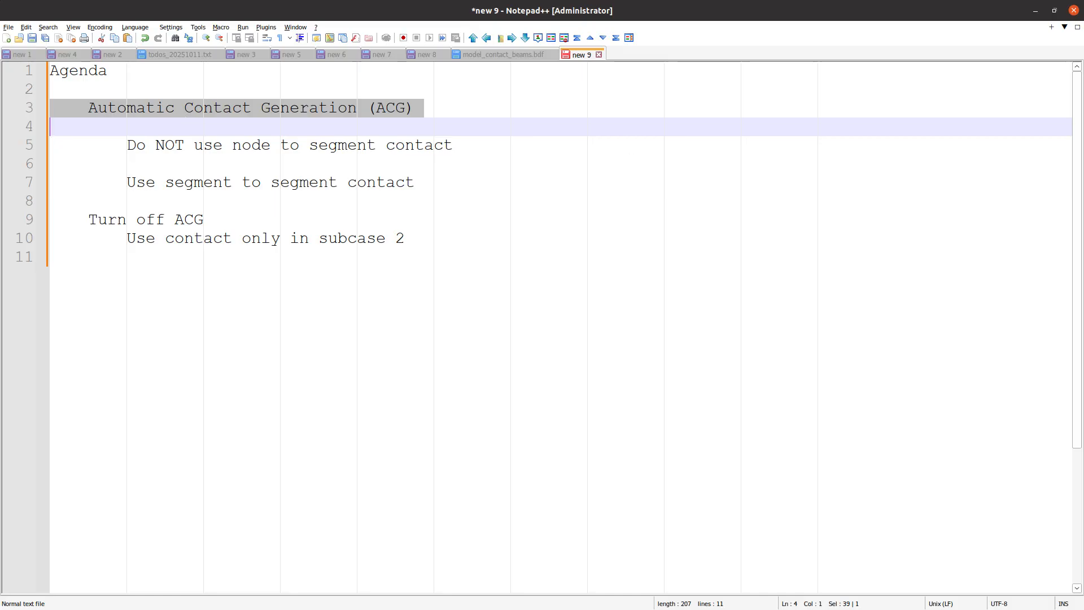
left_click(1035, 11)
In the Pre module's case control commands, search for bcon and enable BCONTACT above the subcases.
scroll(94, 479, "down", 3)
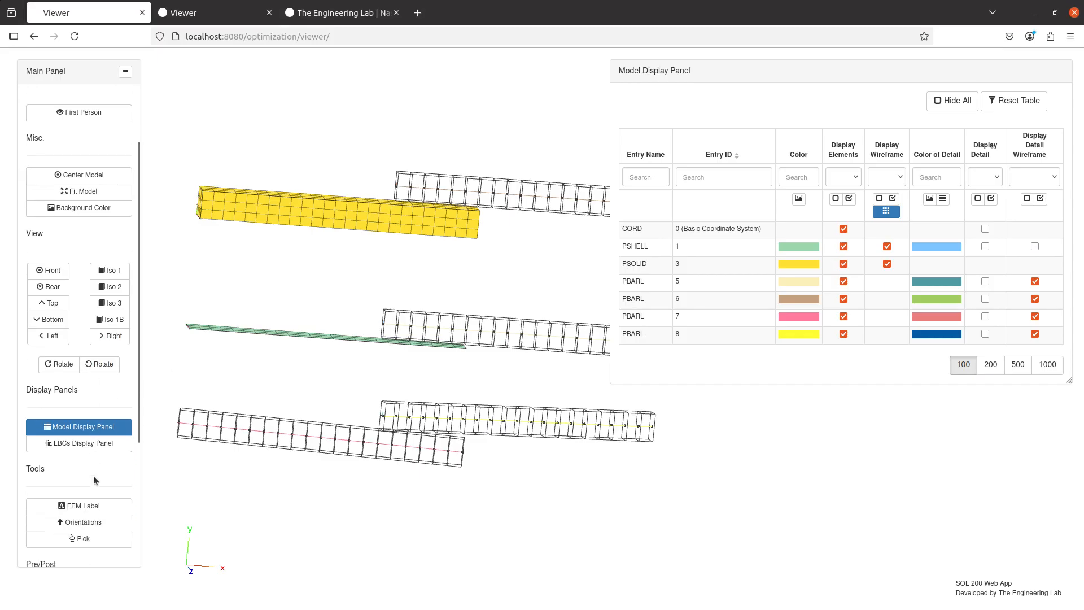
scroll(94, 480, "down", 2)
scroll(83, 394, "down", 2)
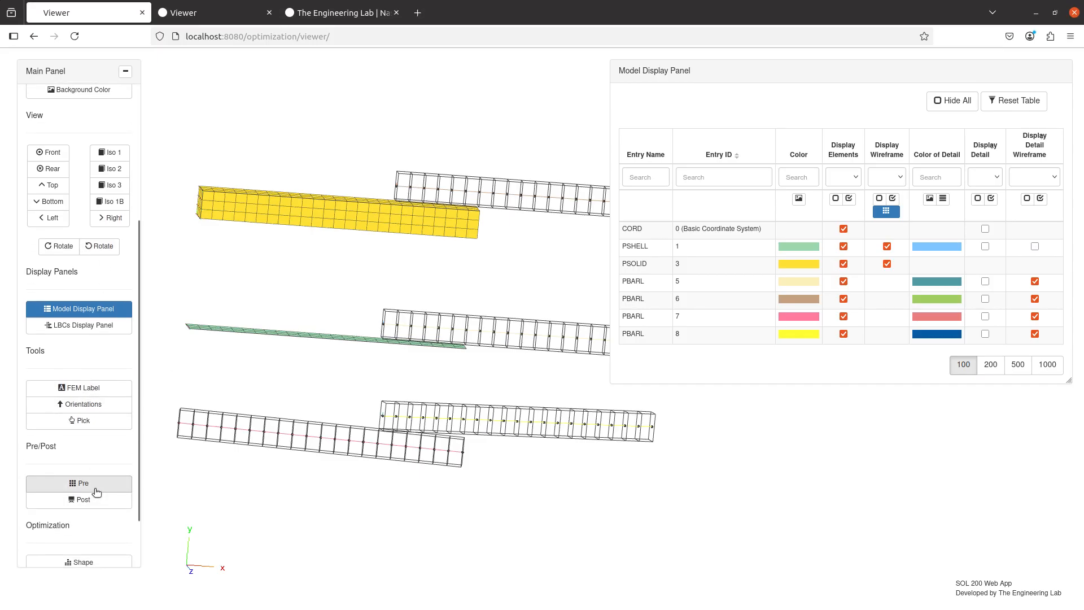
left_click(96, 489)
left_click(313, 109)
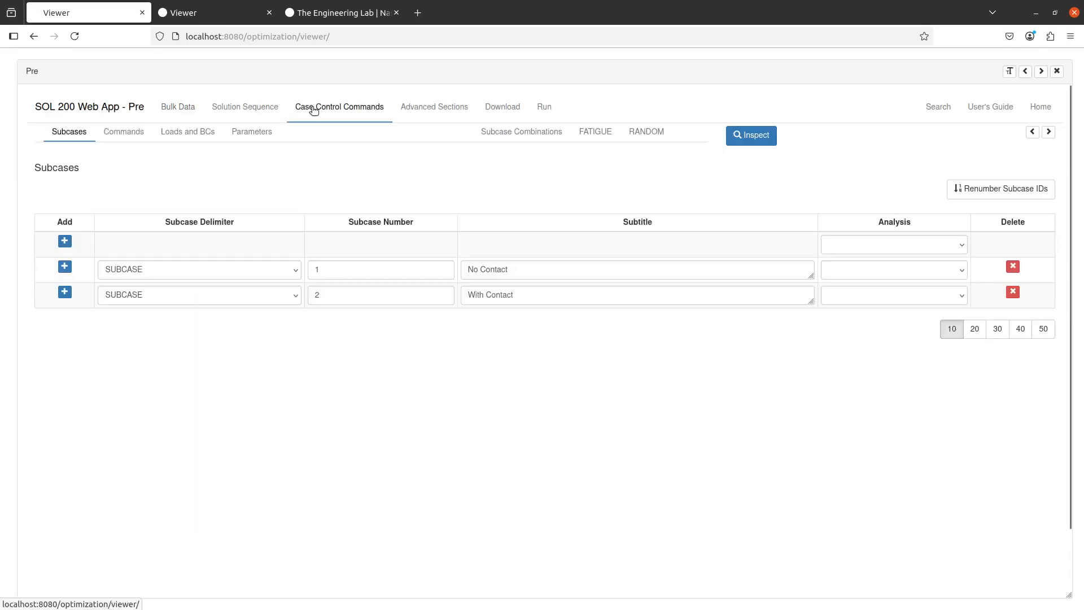
left_click(132, 136)
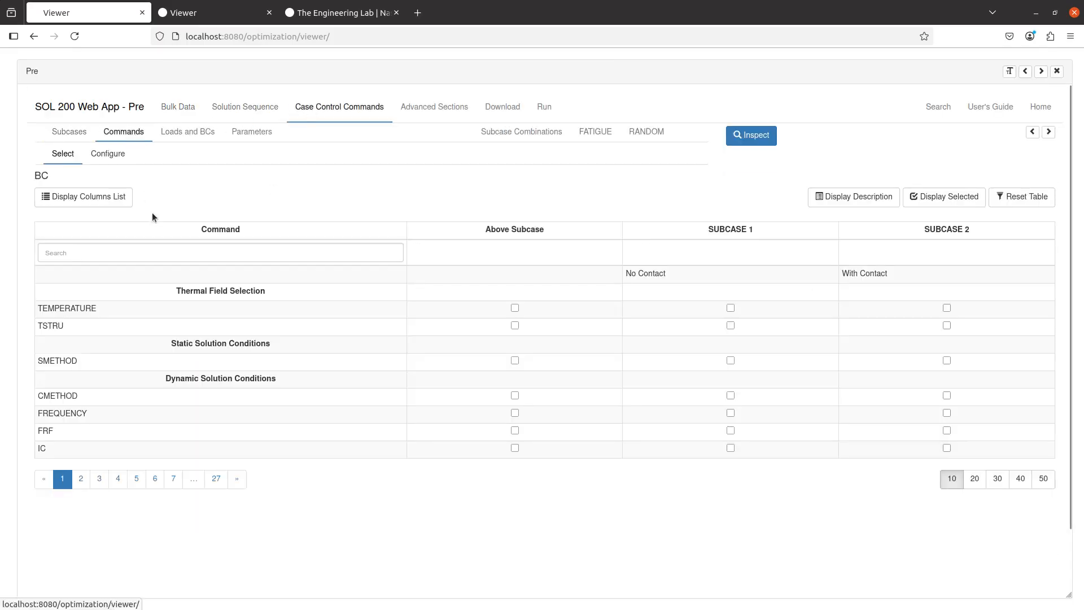
left_click(165, 248)
type("bcon")
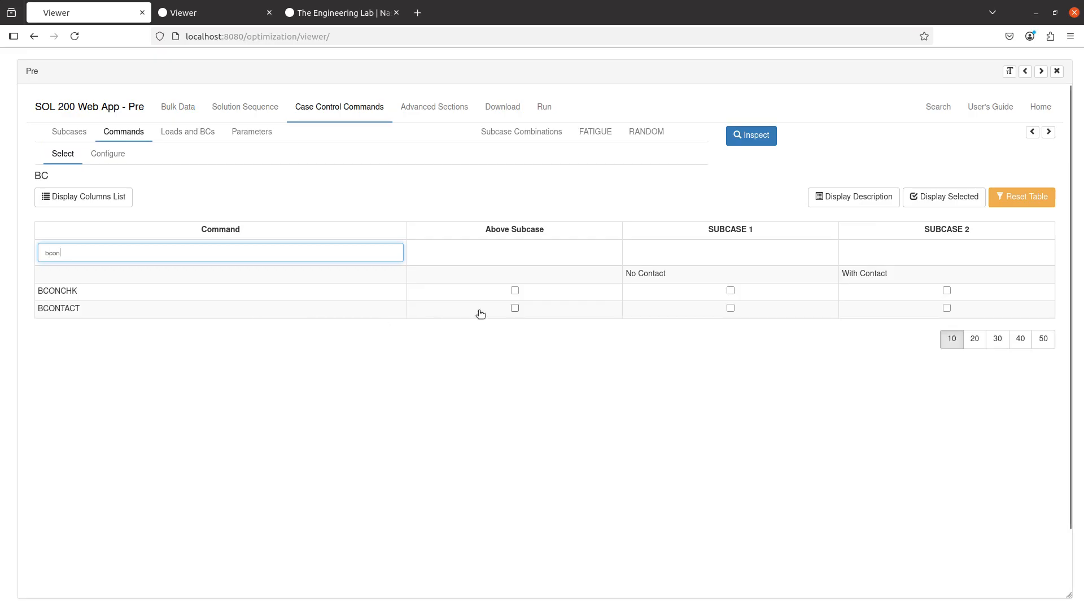
left_click(514, 307)
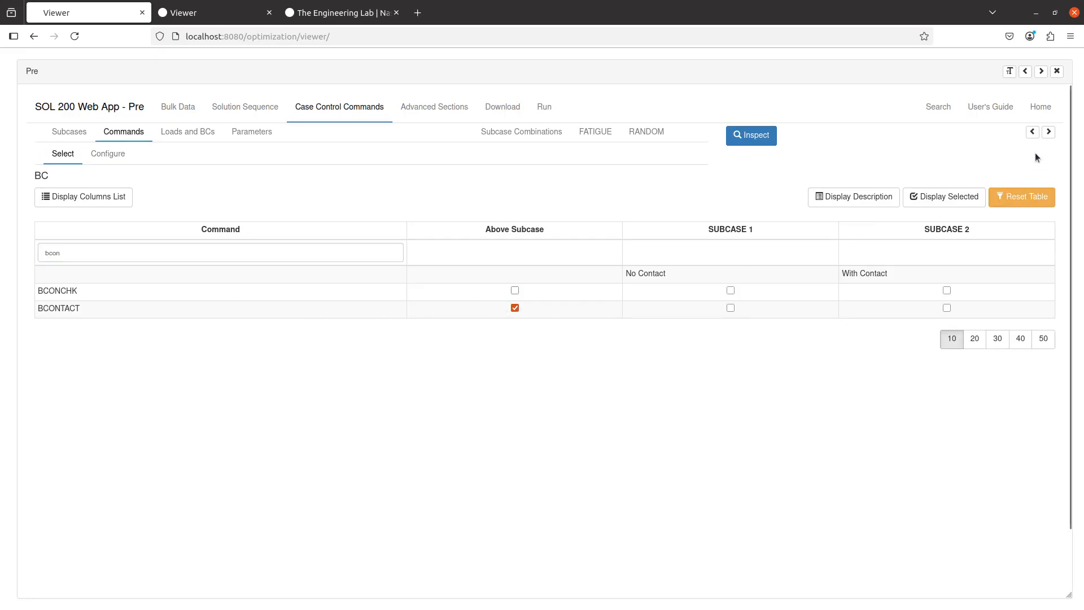
Show the BDF output panel and highlight the generated BCONTACT line.
left_click(1033, 132)
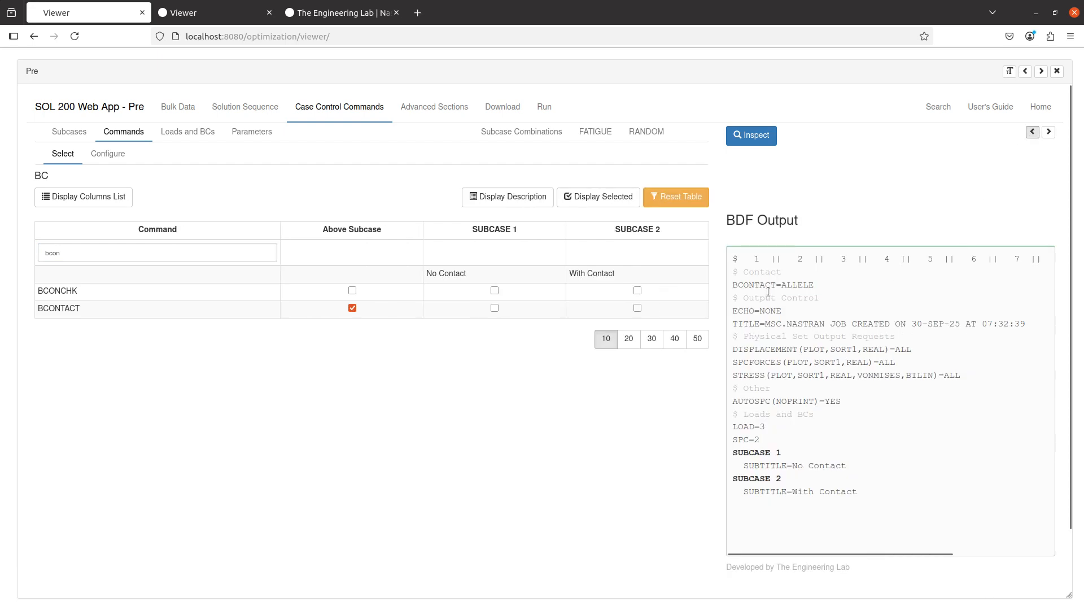
double_click(769, 285)
triple_click(769, 285)
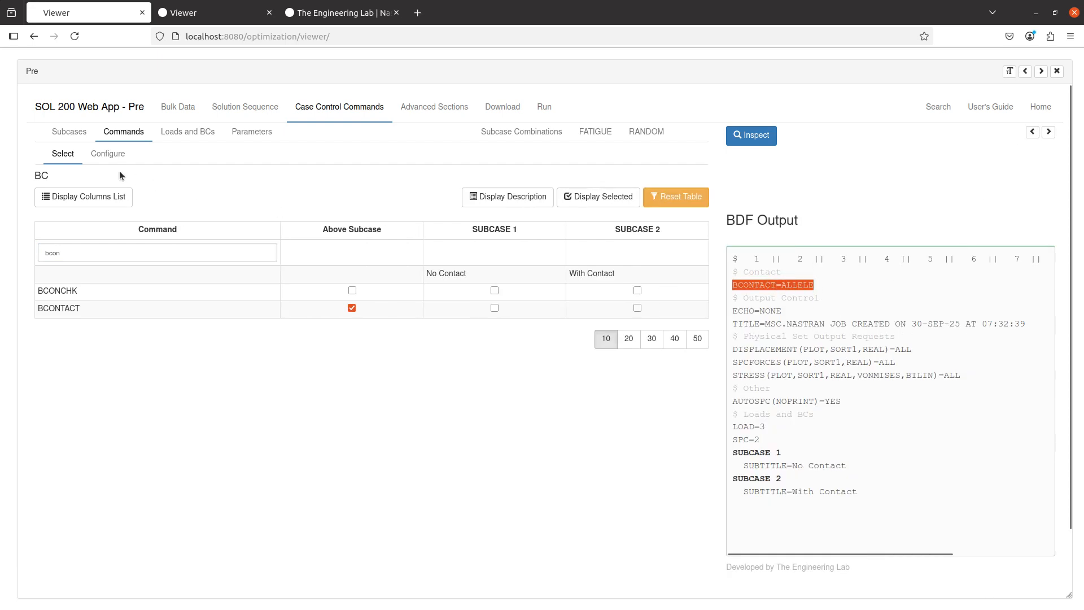
Configure the BCONTACT option right of the equal sign as AUTO(TOUCH) and highlight the updated line.
left_click(113, 154)
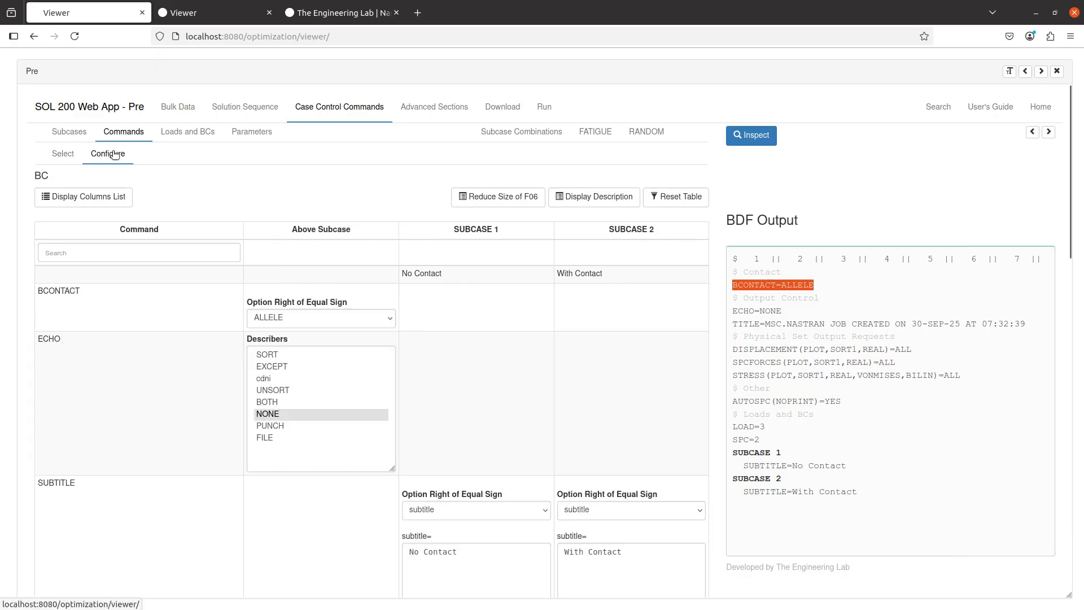
left_click(273, 315)
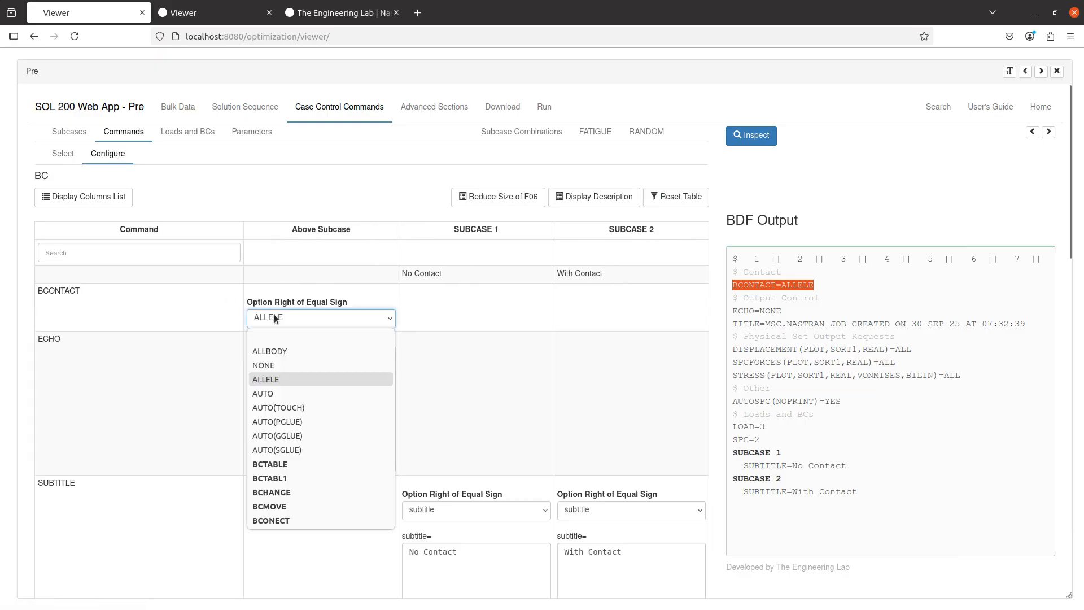
left_click(297, 408)
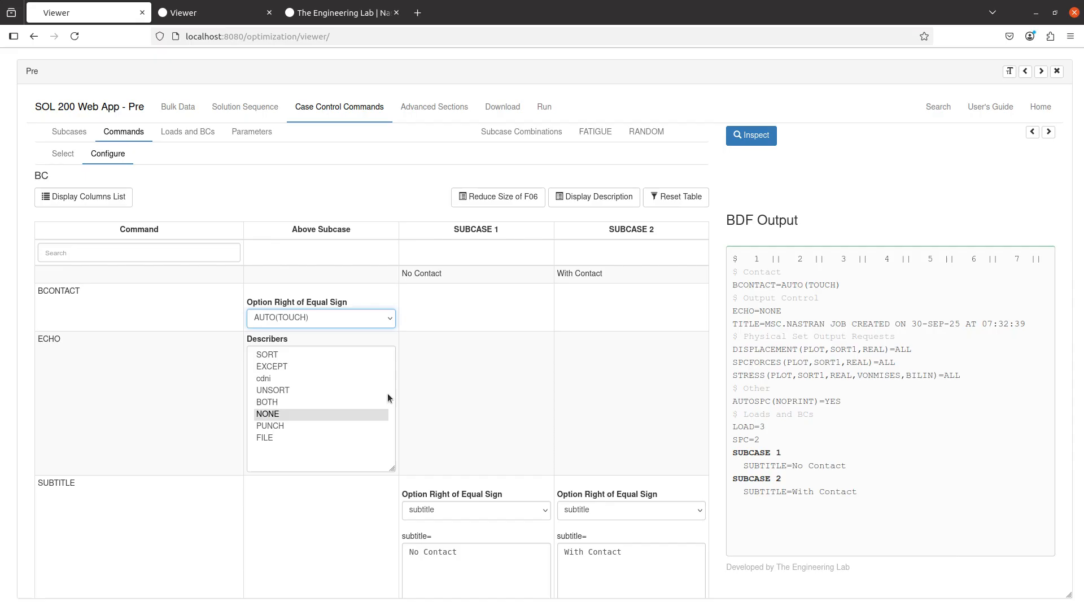
triple_click(761, 285)
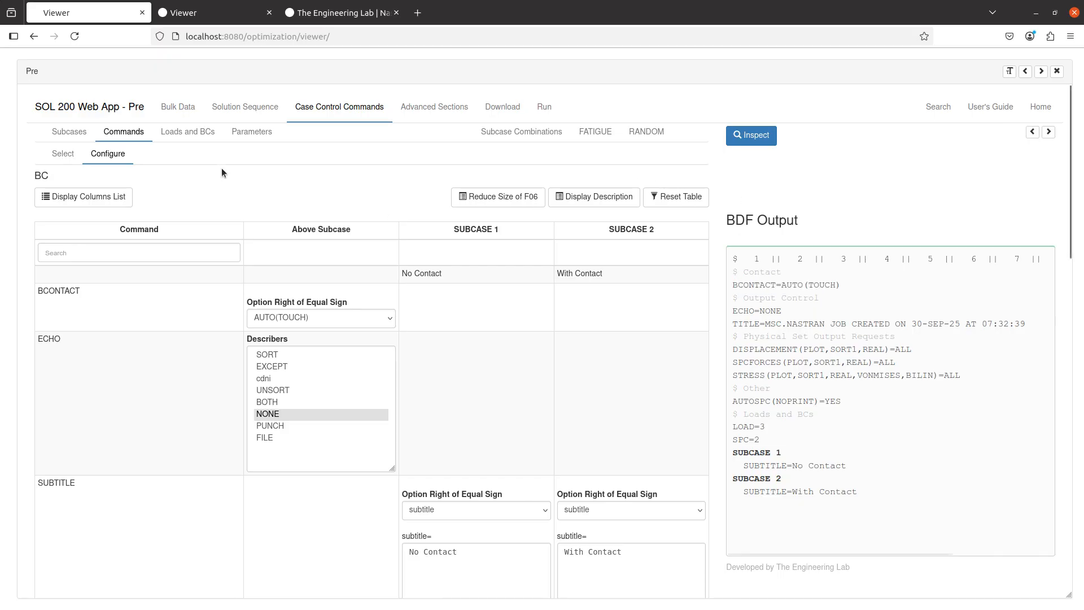
Search the bulk data entries for bcau, open BCAUTOP, create a new entry and add a parameter row.
left_click(177, 110)
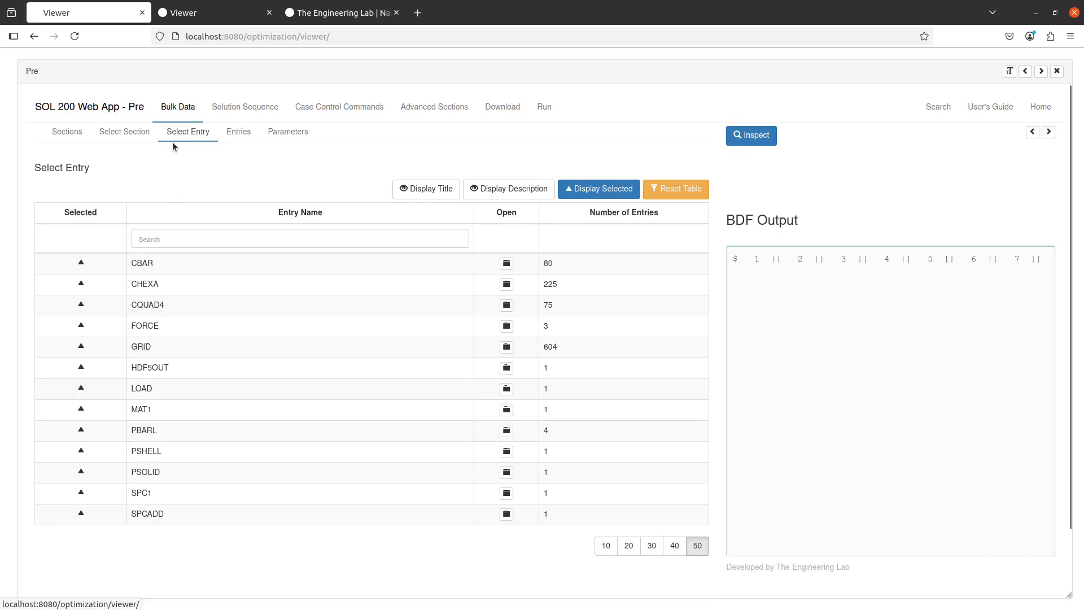
left_click(194, 237)
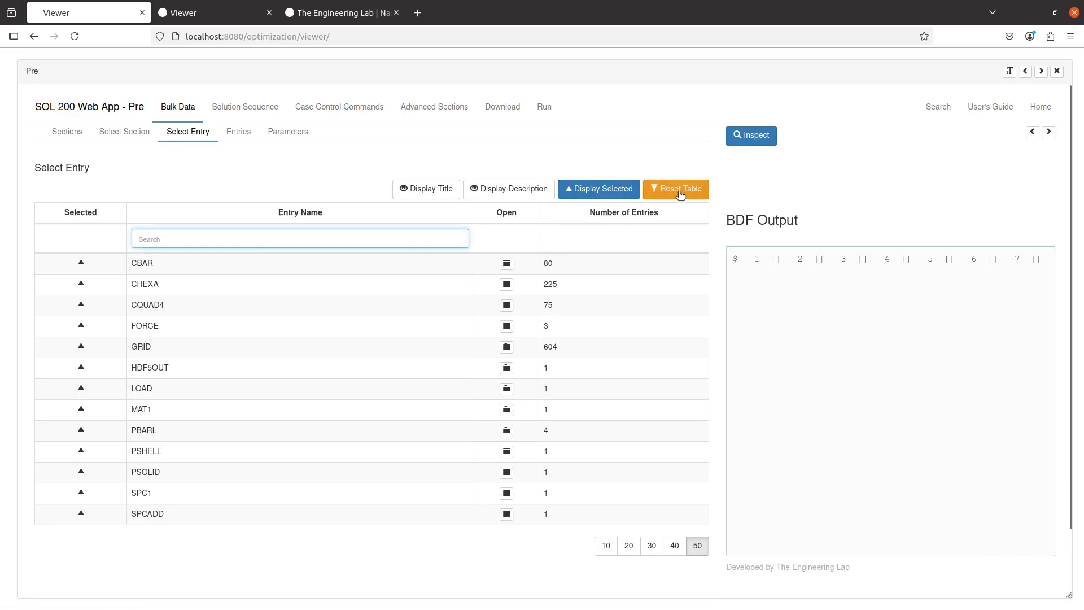
left_click(680, 194)
left_click(329, 237)
type("bca")
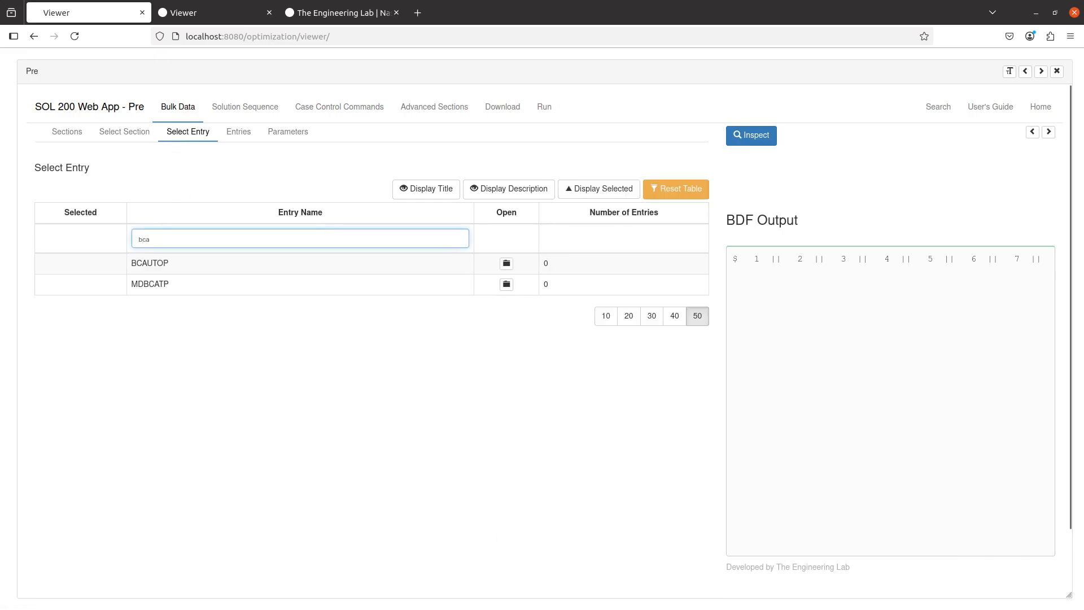
type("u")
left_click(465, 270)
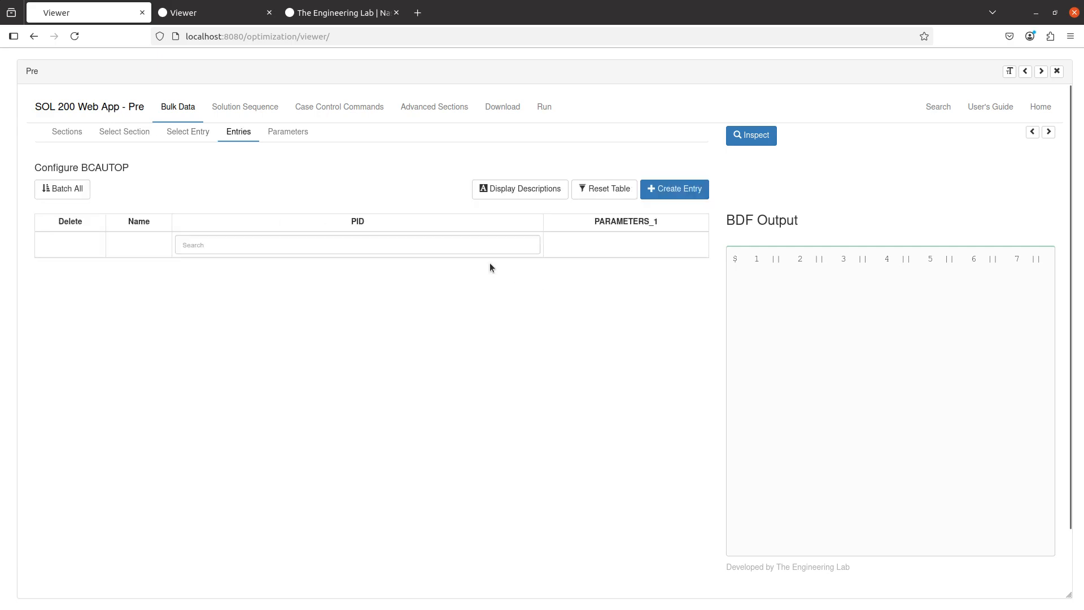
left_click(674, 189)
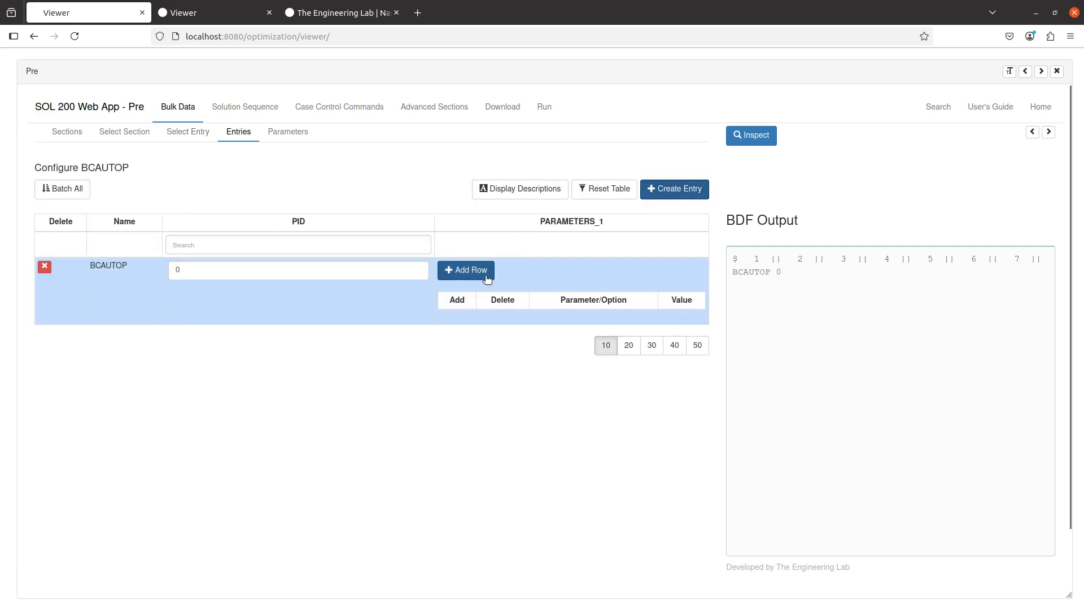
left_click(466, 270)
Set the BCAUTOP row's parameter to METHOD with value SEGTOSEG.
left_click(477, 326)
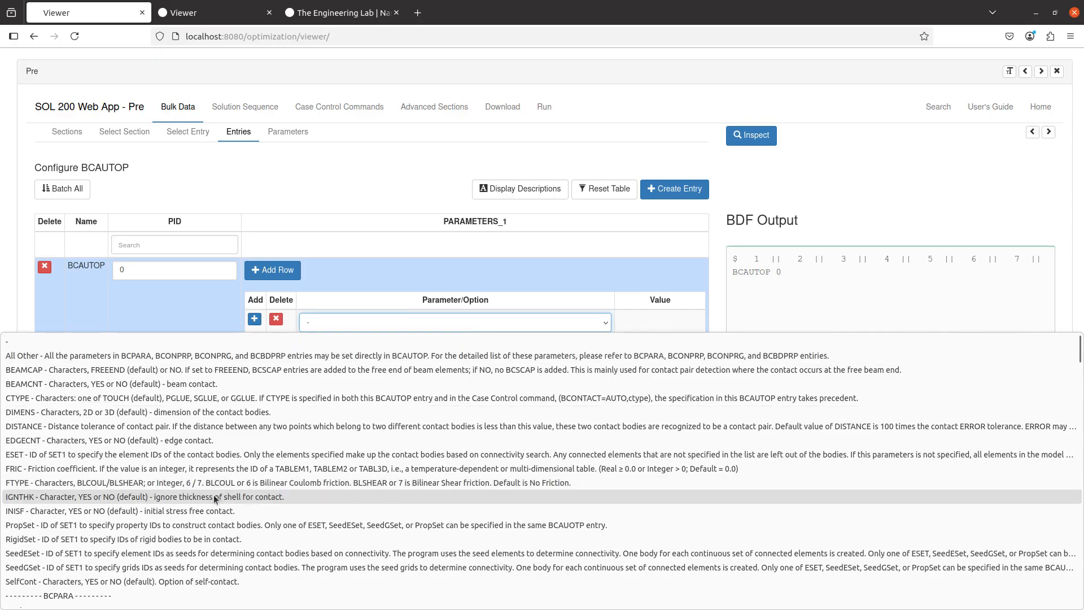
scroll(215, 499, "down", 8)
scroll(213, 495, "down", 5)
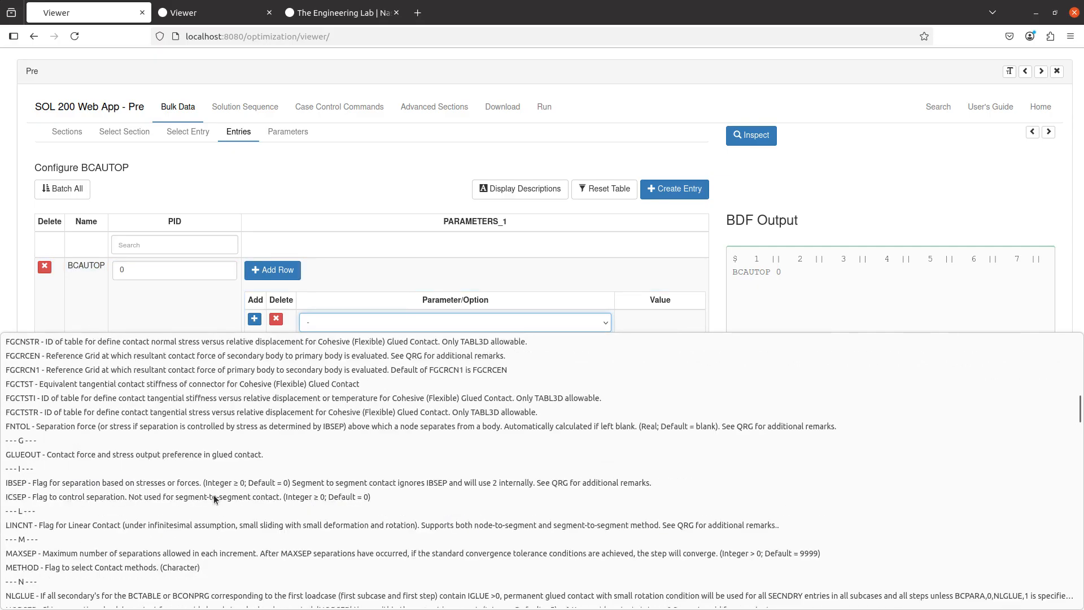
scroll(214, 495, "down", 3)
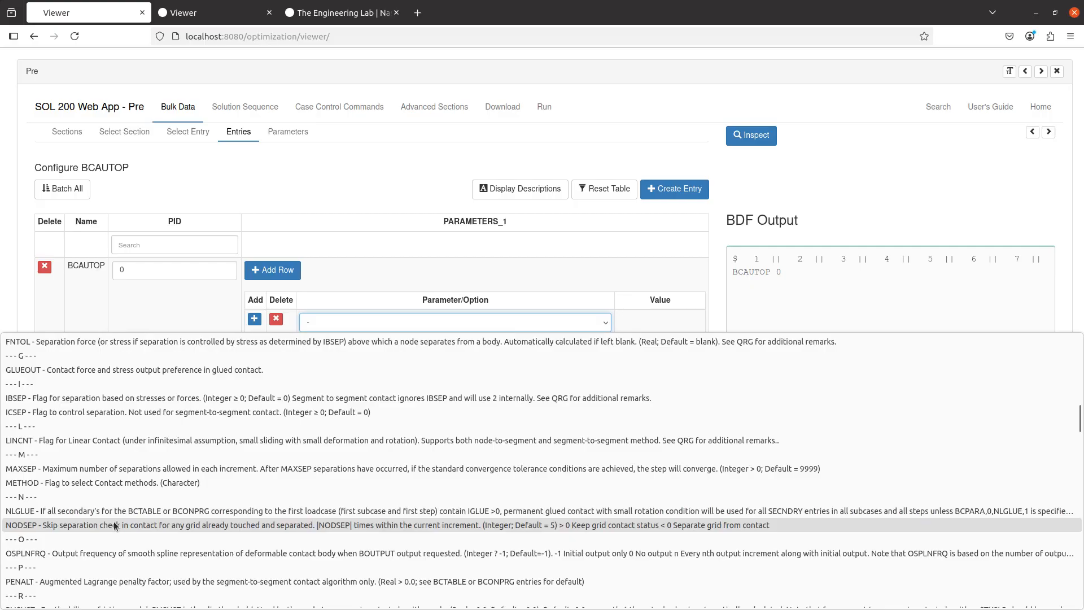
left_click(125, 482)
left_click(605, 323)
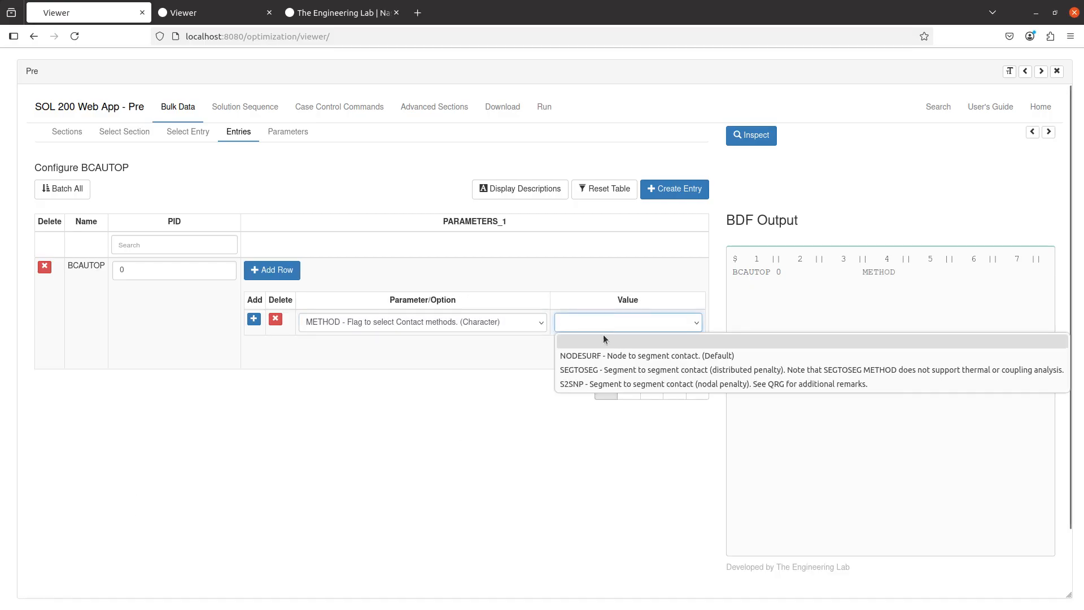
left_click(601, 369)
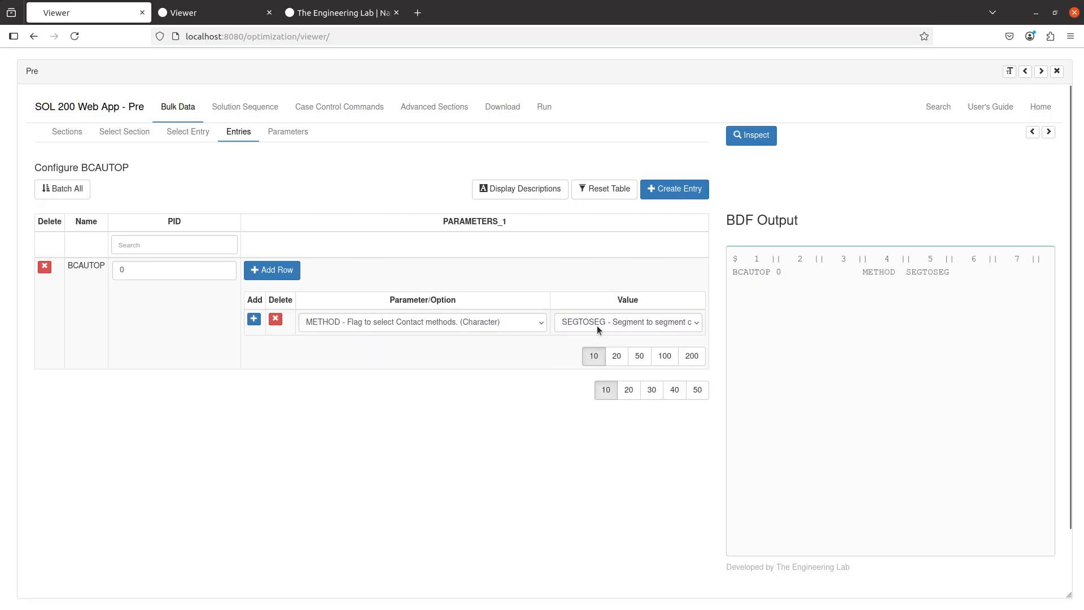
left_click(673, 323)
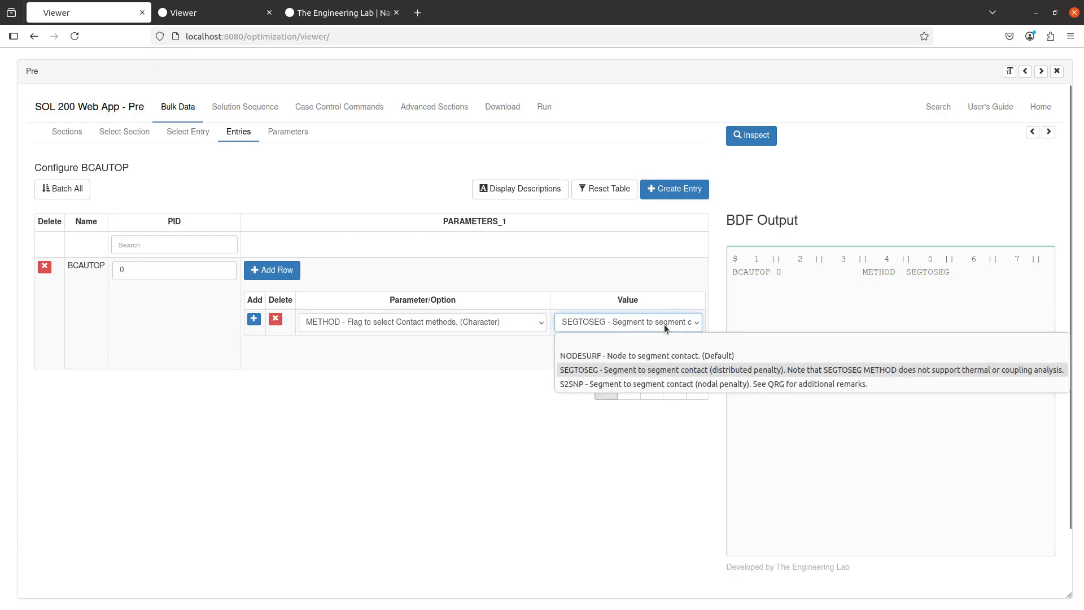
left_click(617, 370)
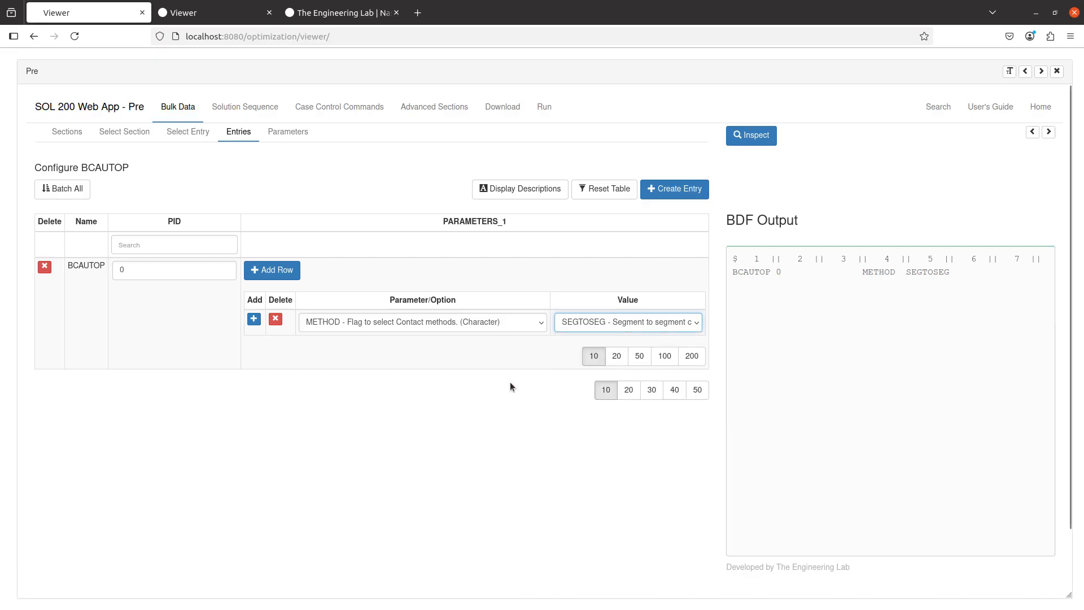
Upload the BDF and immediately run the analysis.
left_click(503, 109)
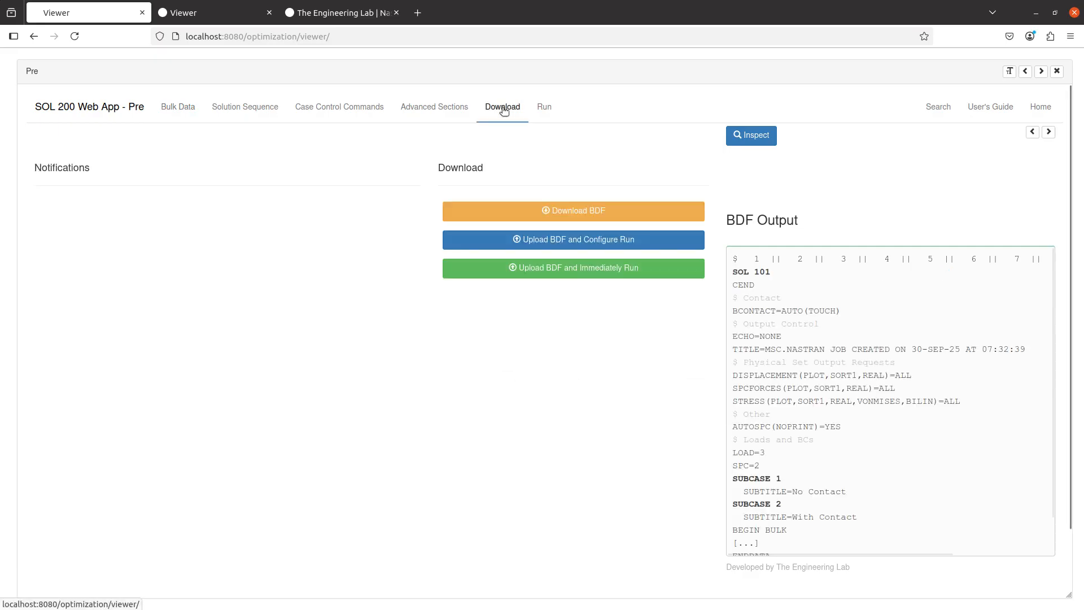
left_click(517, 266)
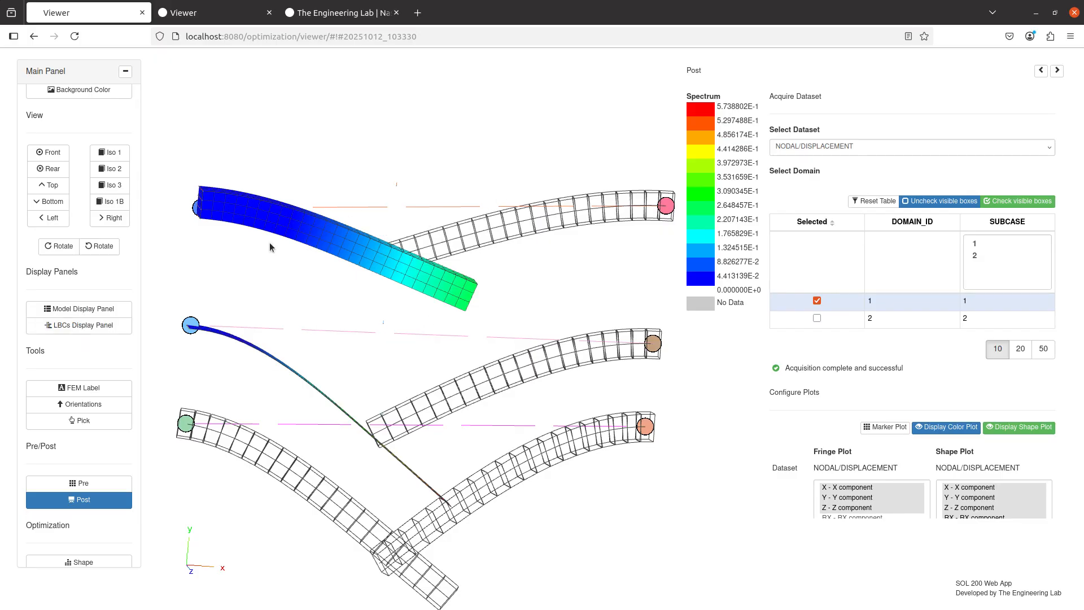
Hide all loads and boundary conditions in the LBCs display panel, then close the panel.
left_click_drag(270, 246, 509, 317)
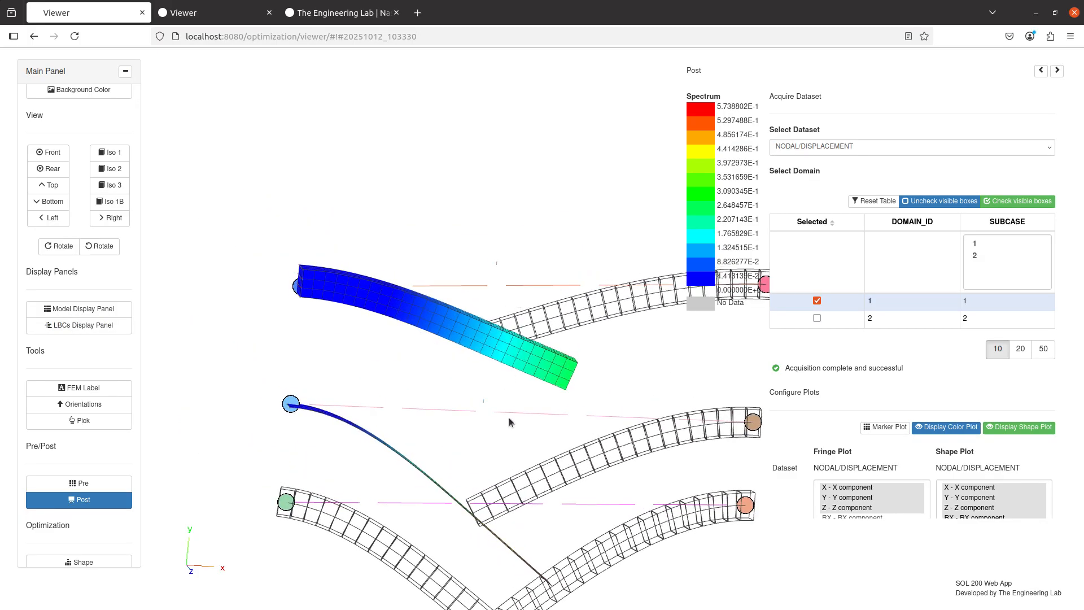
left_click_drag(488, 436, 377, 304)
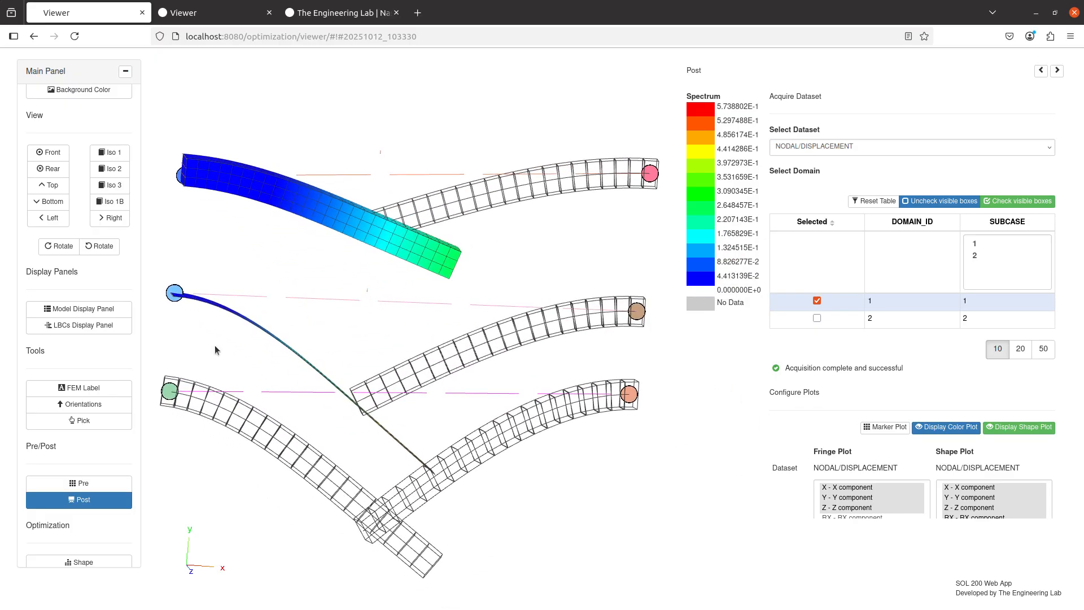
left_click(92, 331)
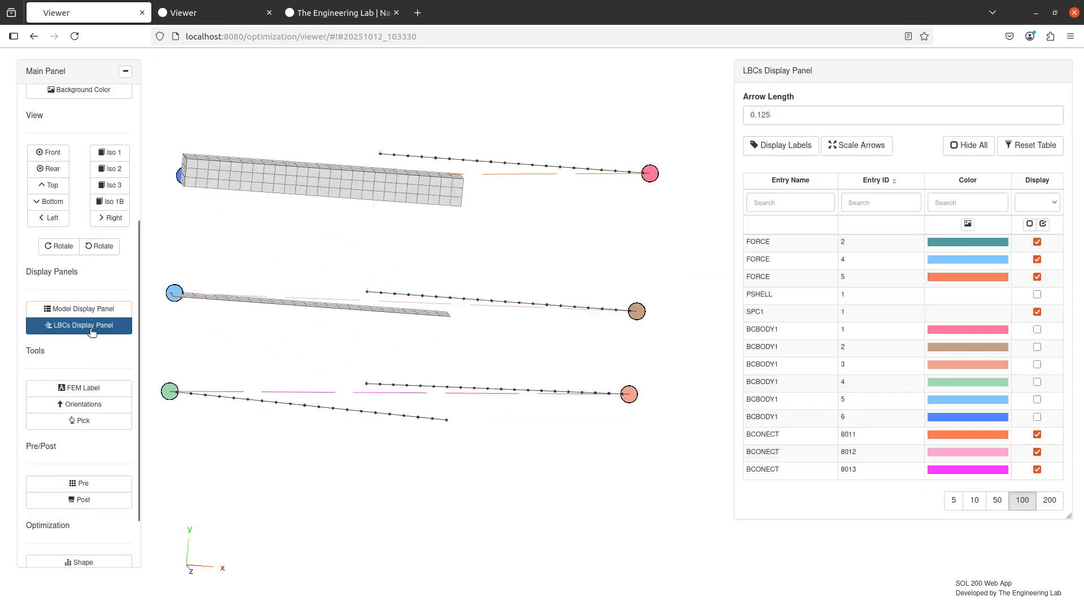
left_click(986, 145)
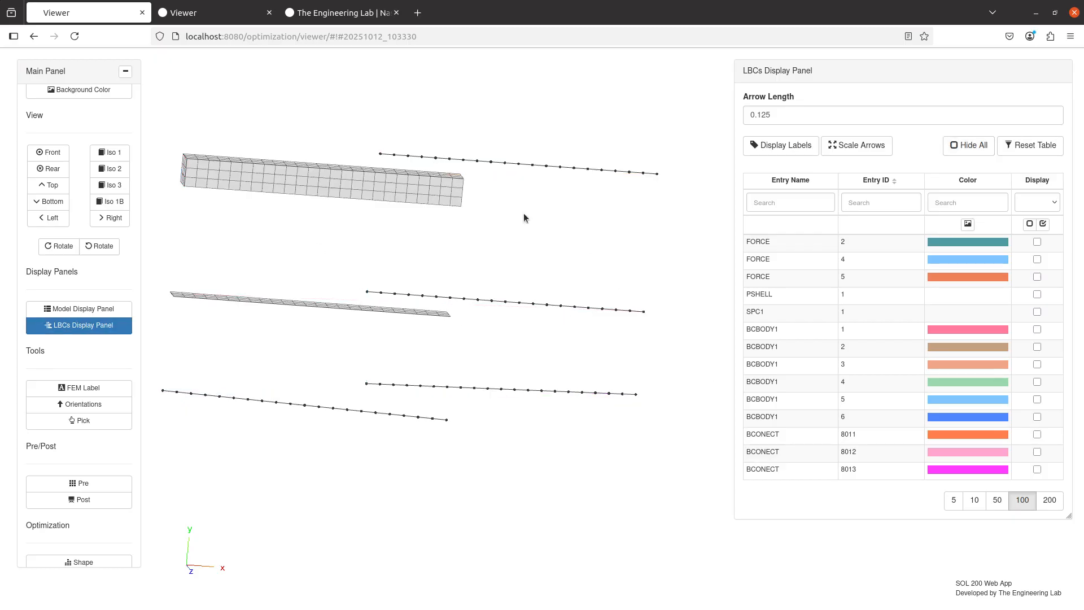
left_click(62, 326)
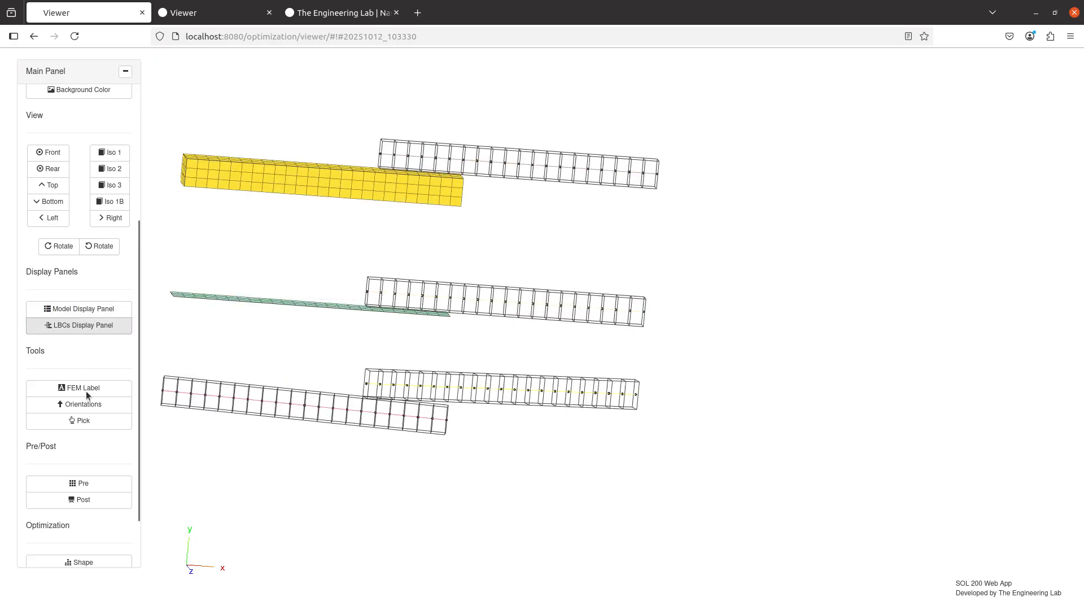
Open post-processing of the nodal displacement results in front view and set the shape plot scale factor to 1.
left_click(108, 504)
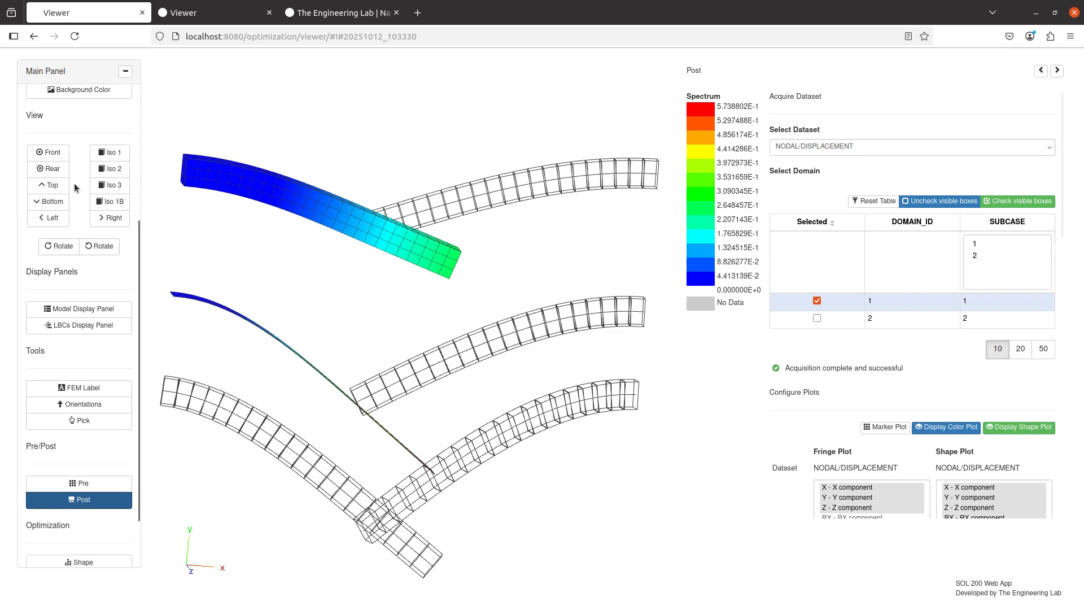
left_click(63, 151)
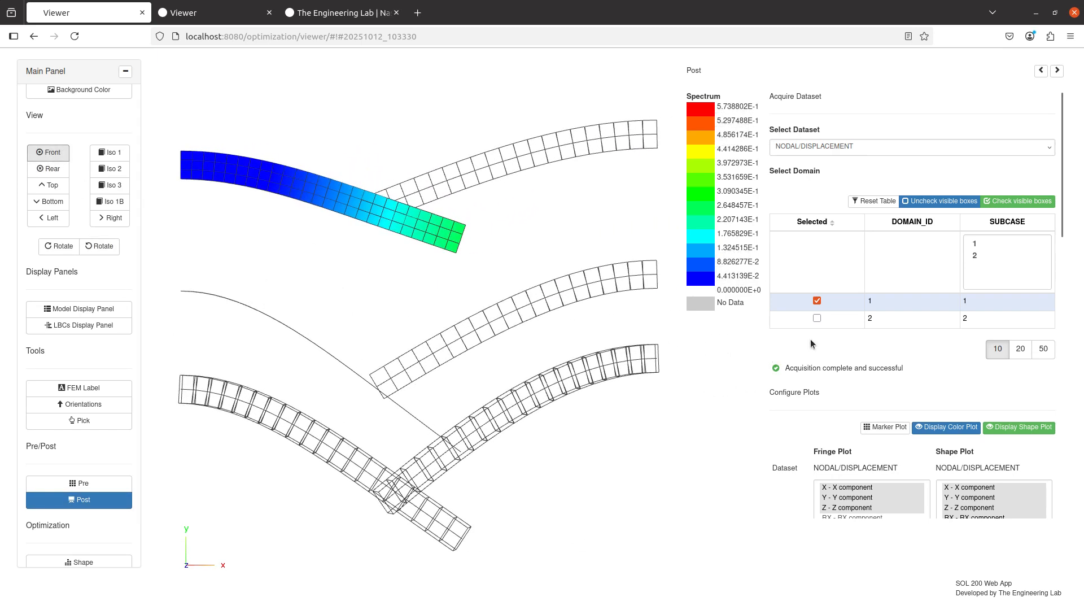
scroll(811, 343, "down", 4)
double_click(977, 396)
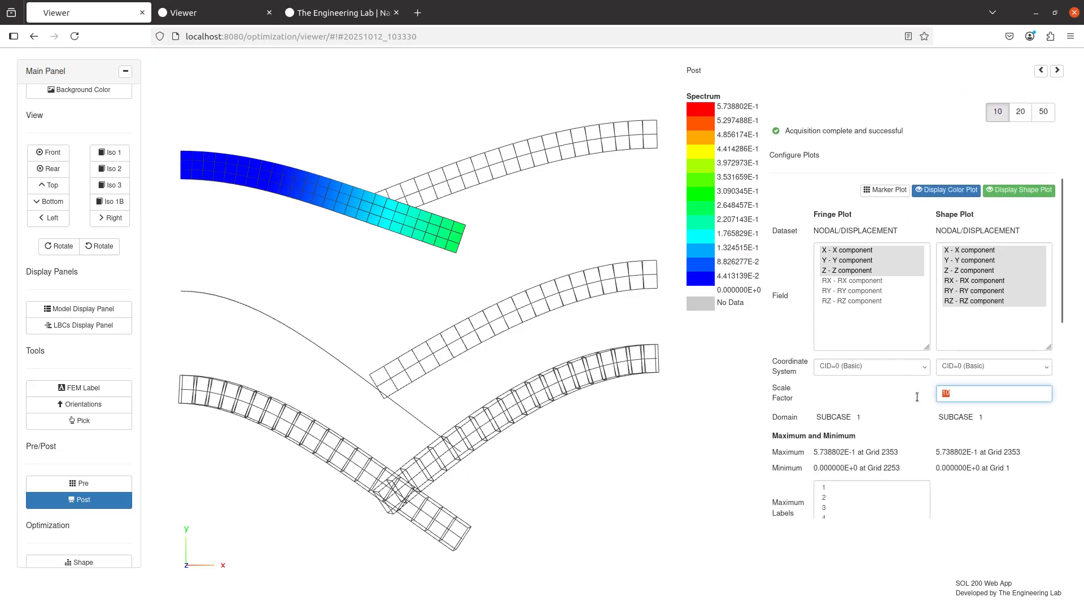
type("1")
key("Return")
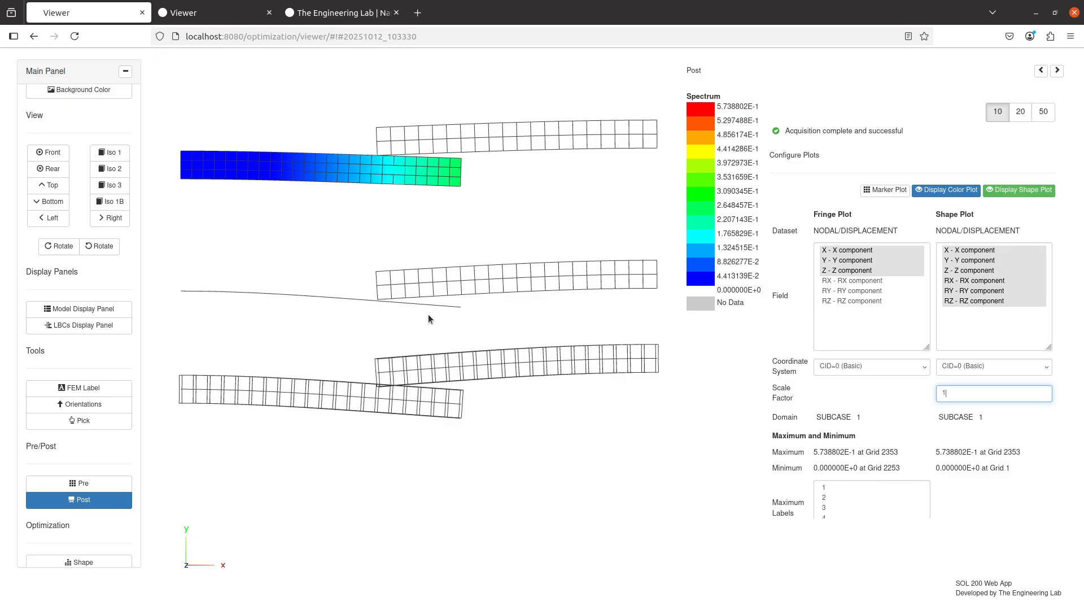
Turn on detail display for all four PBARL properties in the Model Display Panel and close the panel.
left_click_drag(384, 269, 475, 383)
scroll(476, 334, "up", 5)
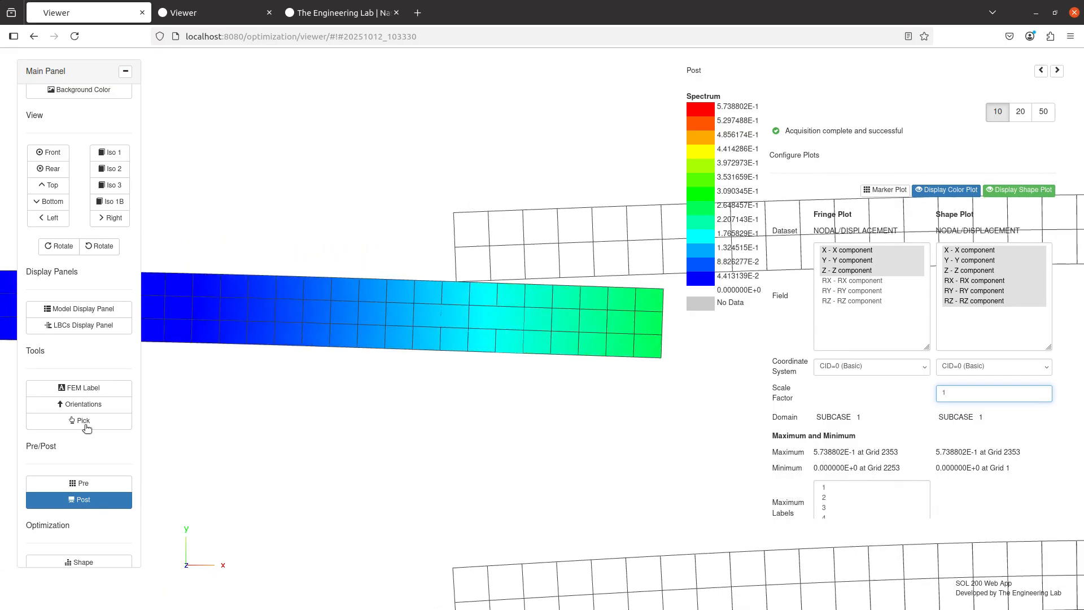
left_click(100, 309)
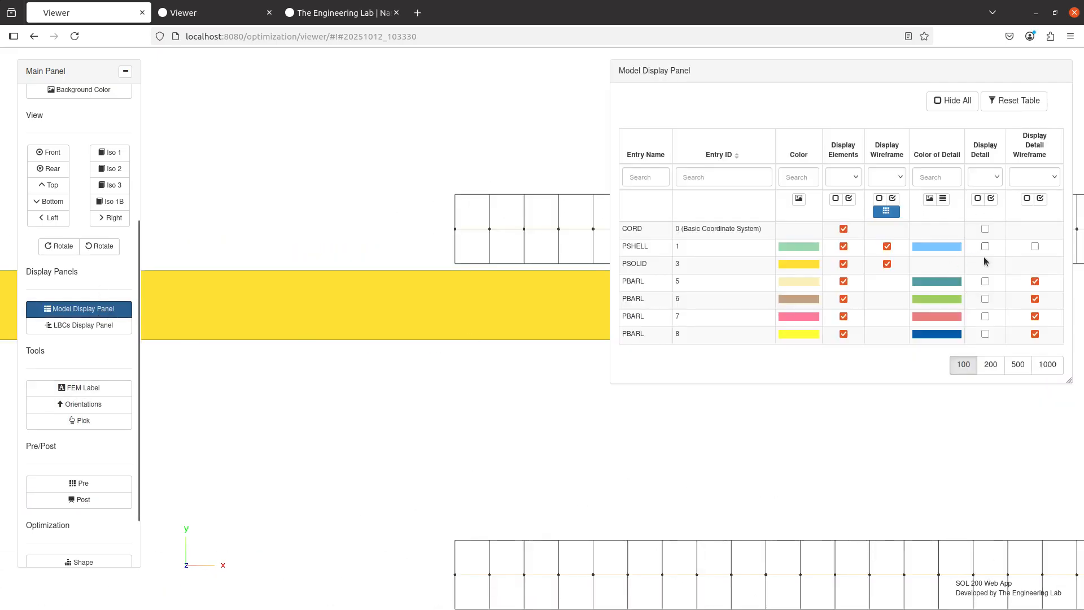
left_click(986, 281)
left_click(985, 299)
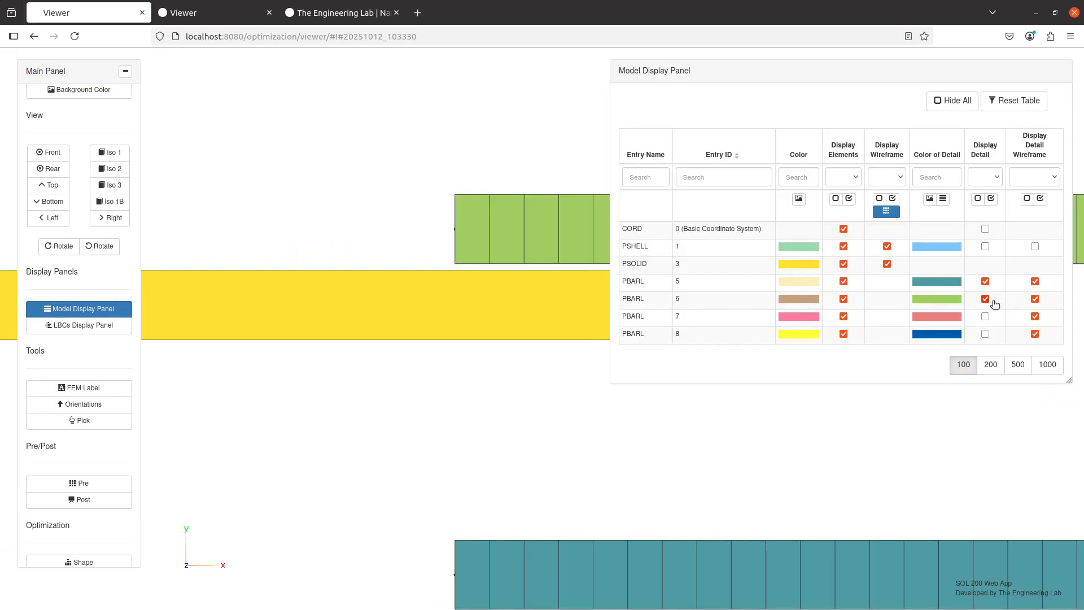
left_click(985, 316)
left_click(985, 333)
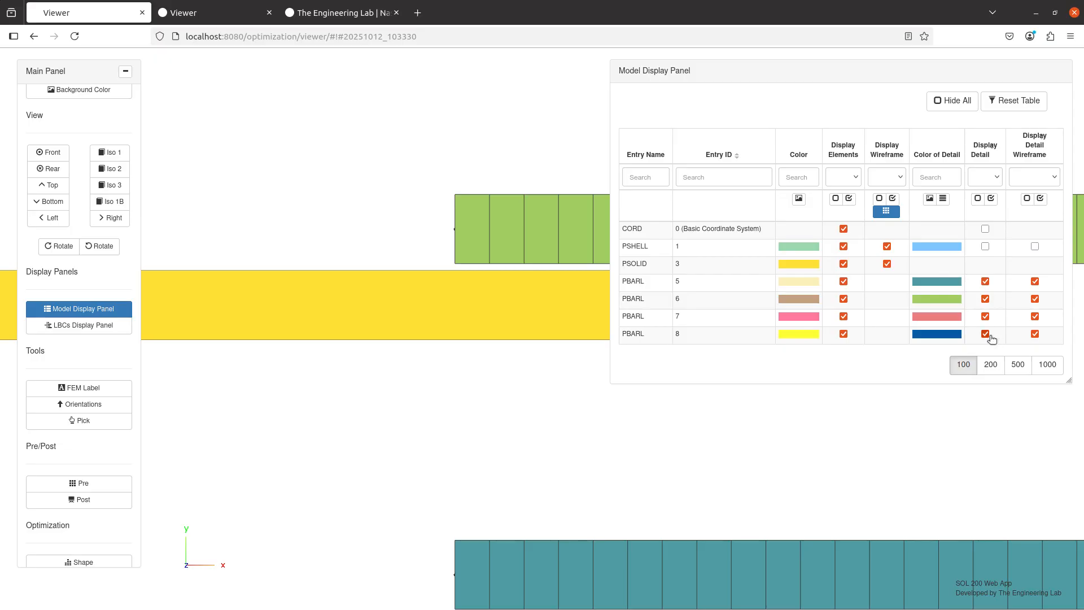
left_click(51, 315)
Redisplay the displacement results and zoom in to examine the contact region between the overlapping beams.
scroll(354, 314, "down", 7)
scroll(467, 394, "up", 4)
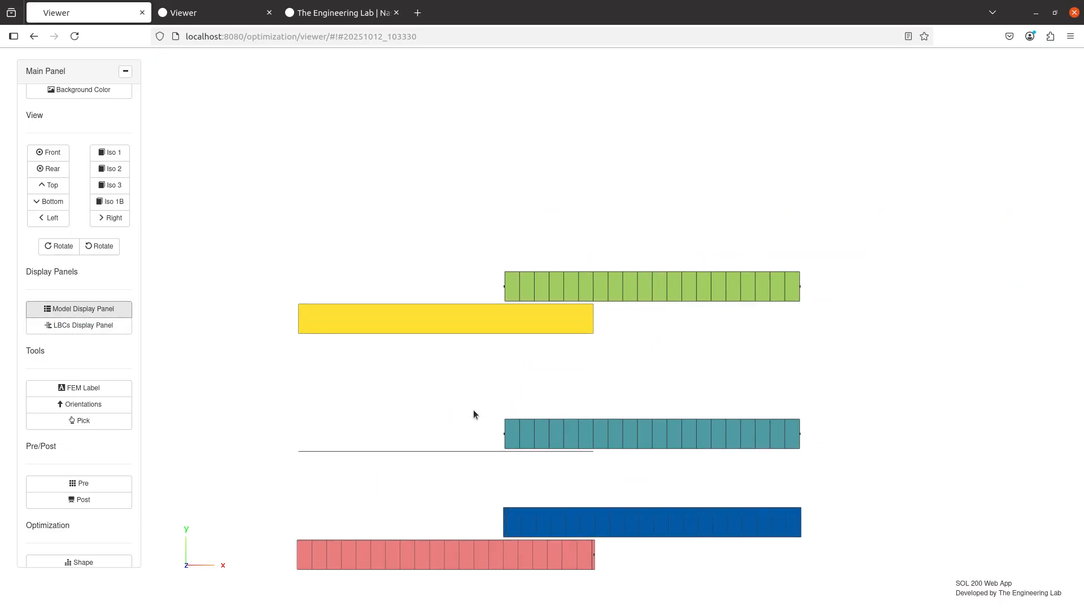
scroll(473, 409, "up", 3)
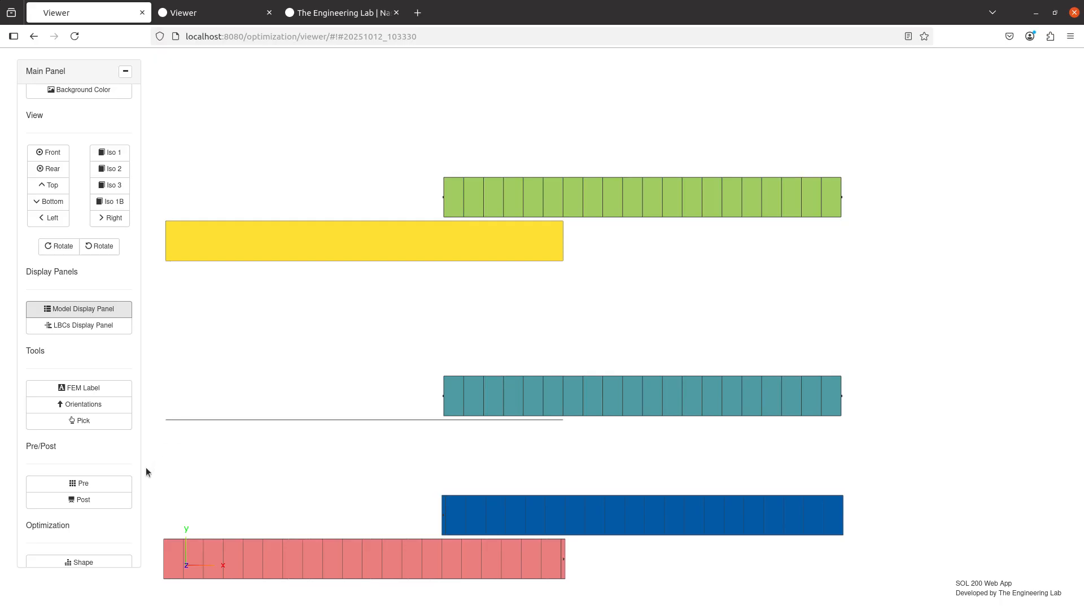
left_click(113, 500)
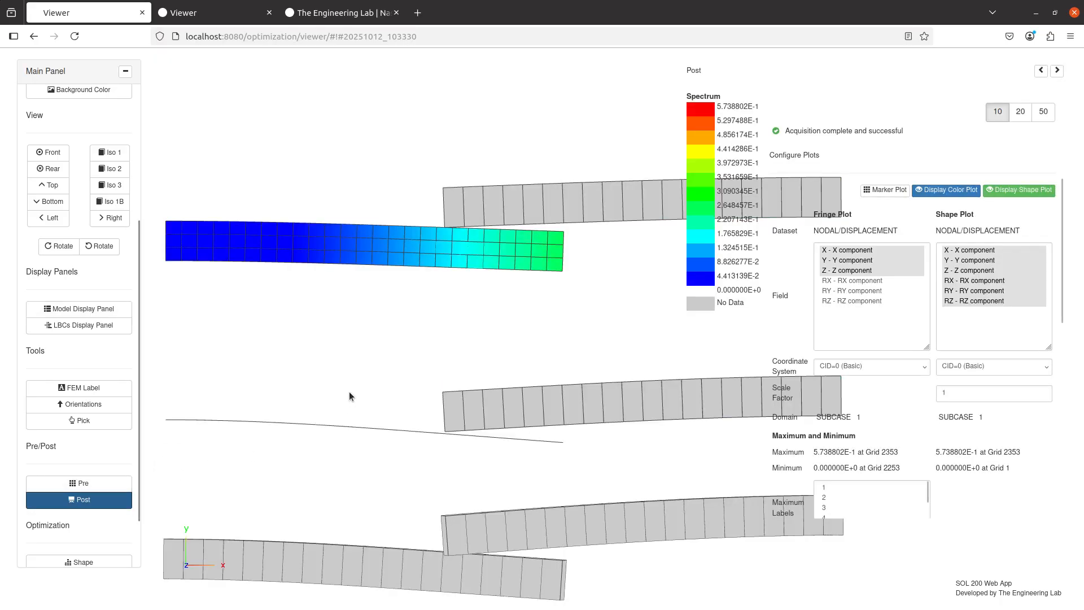
scroll(419, 309, "up", 3)
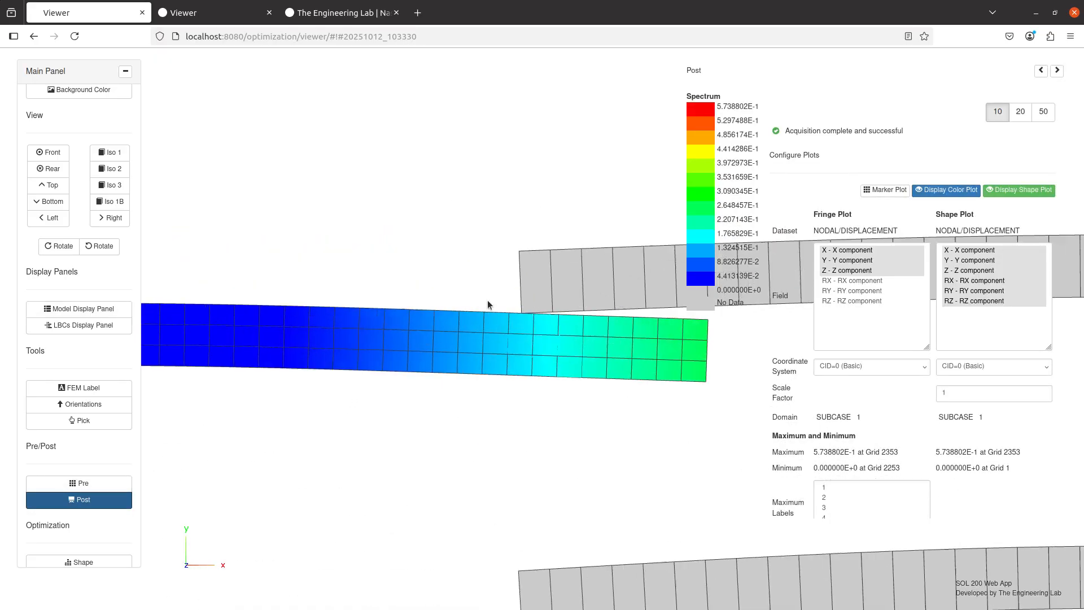
scroll(488, 304, "up", 5)
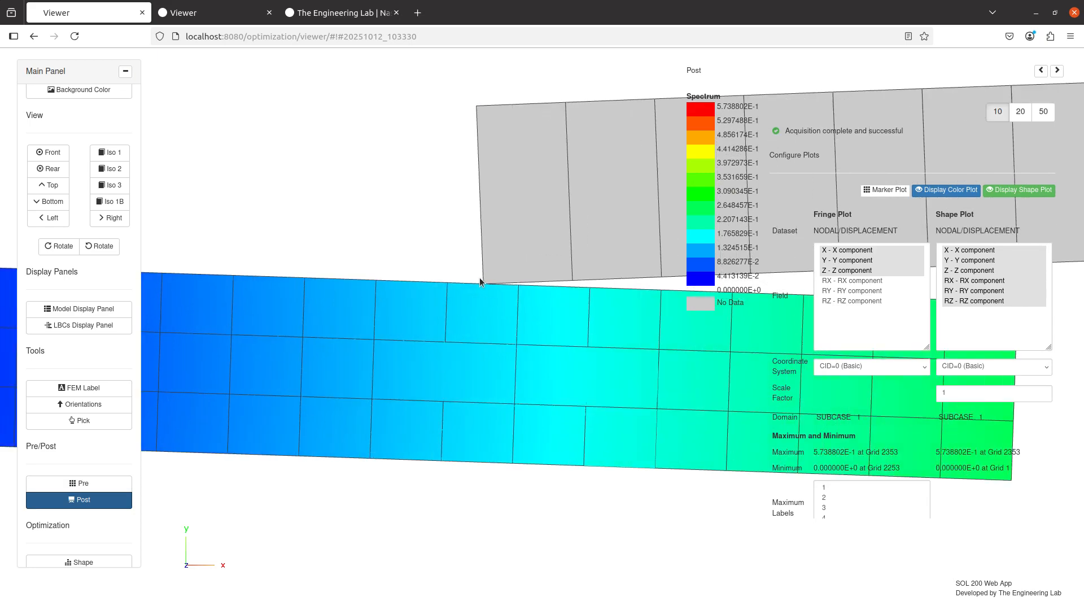
left_click_drag(479, 278, 492, 222)
scroll(491, 366, "up", 4)
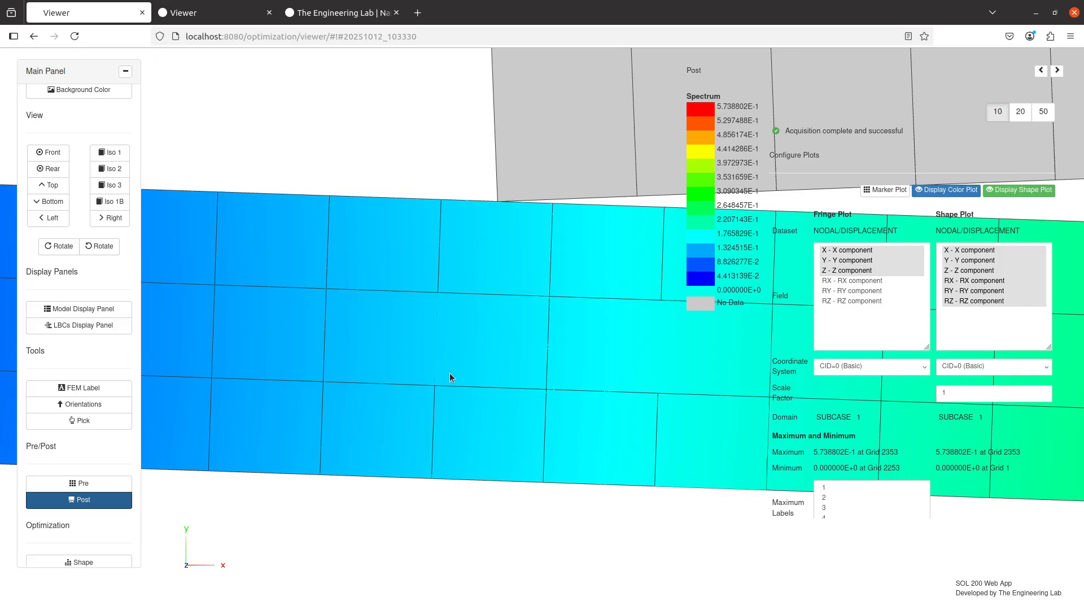
scroll(436, 360, "down", 5)
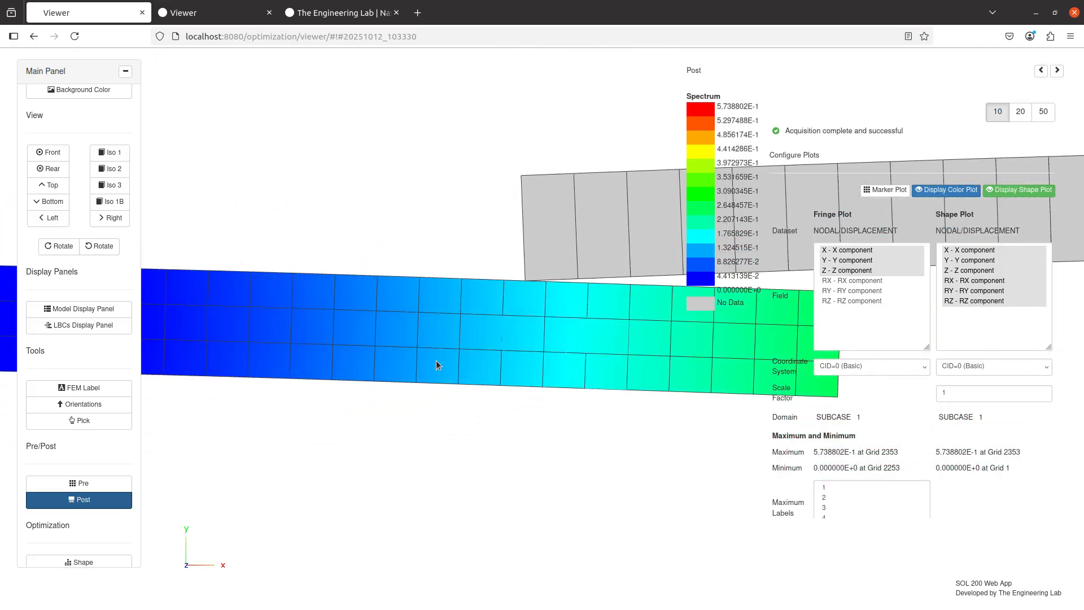
left_click_drag(475, 516, 450, 244)
left_click_drag(483, 386, 482, 355)
scroll(483, 356, "up", 4)
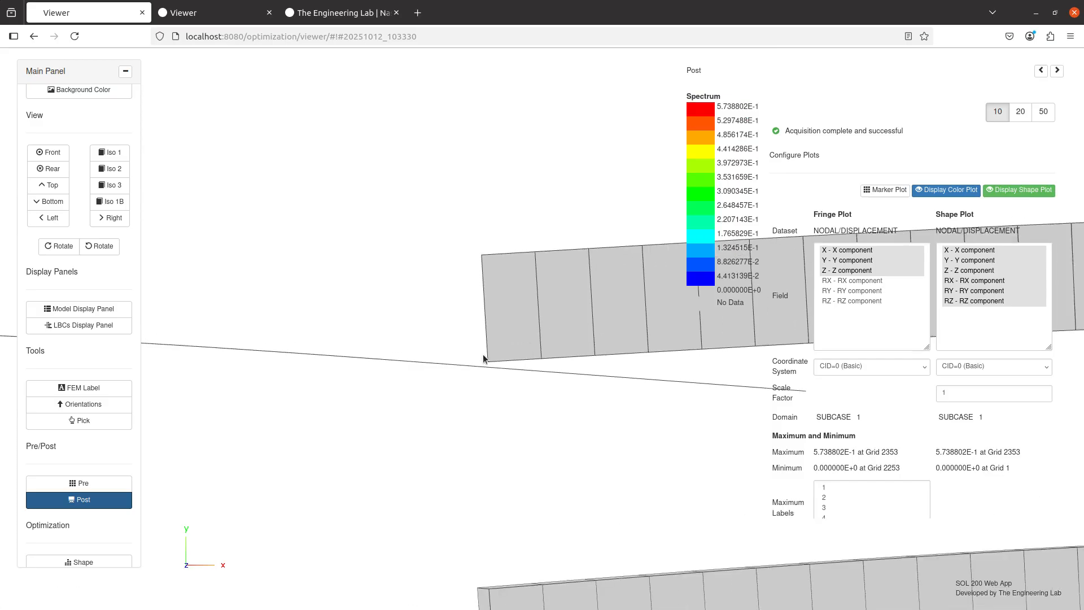
scroll(463, 386, "up", 2)
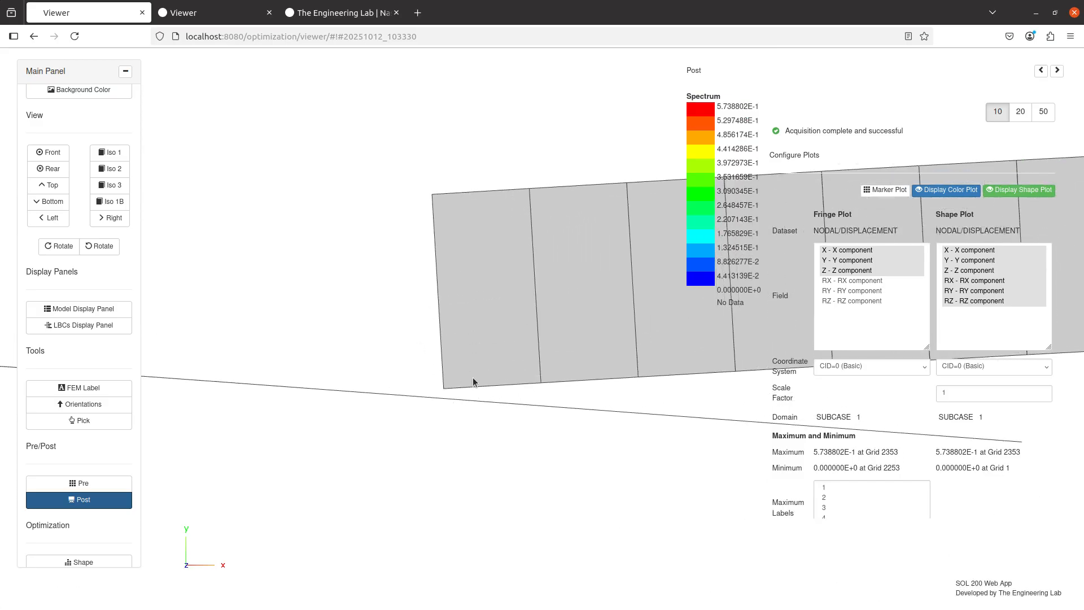
left_click_drag(422, 404, 430, 365)
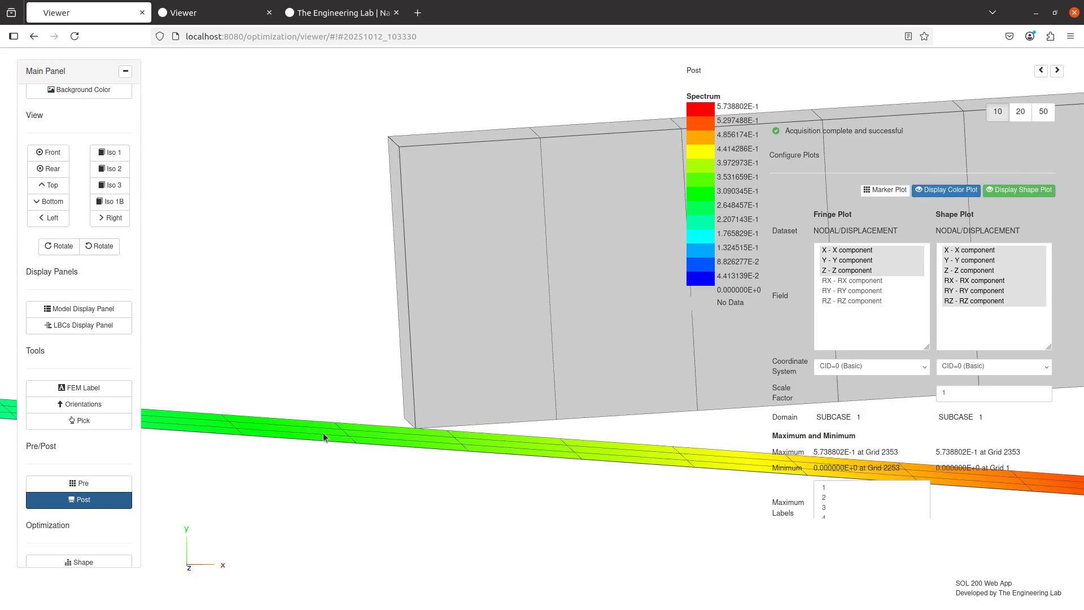
Return to front view and inspect the contact between the lower beam pair up close.
left_click(32, 152)
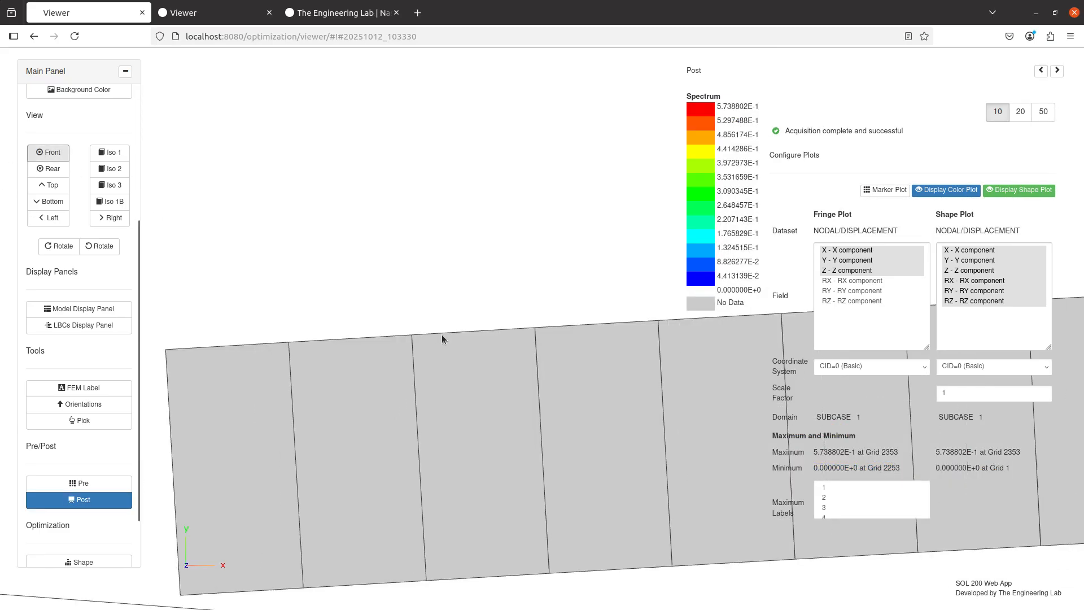
left_click_drag(441, 331, 486, 363)
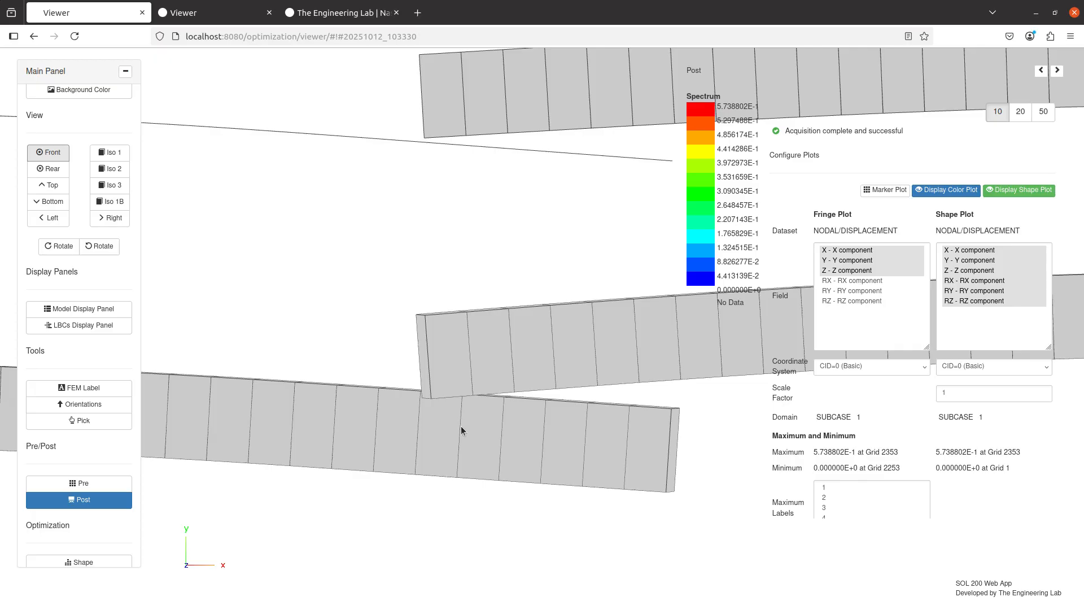
scroll(467, 398, "up", 5)
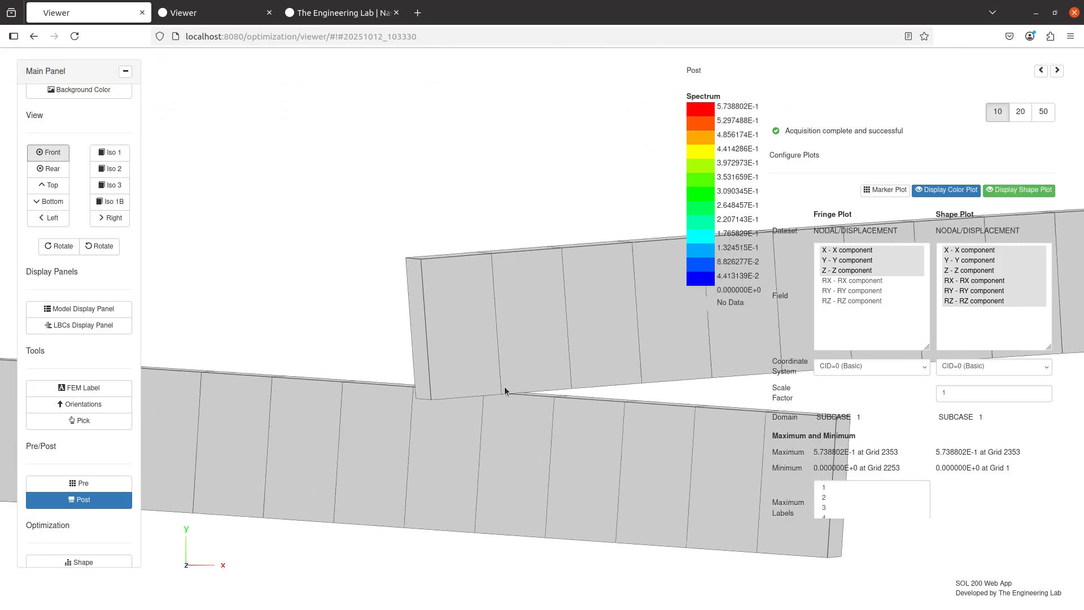
mouse_move(513, 388)
left_mouse_down()
mouse_move(582, 407)
mouse_move(744, 423)
mouse_move(511, 398)
left_mouse_up()
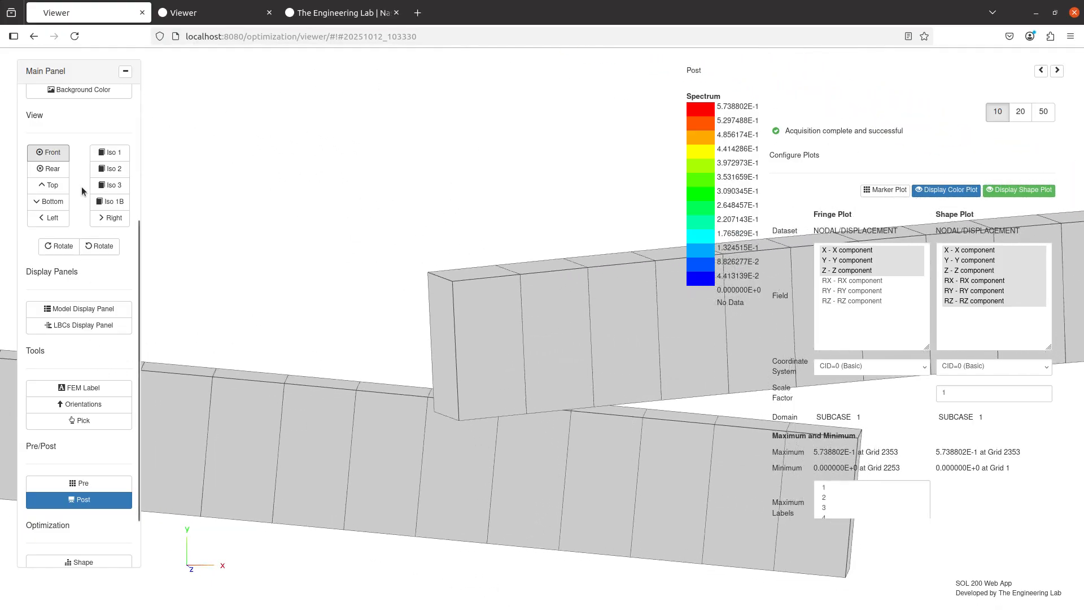
left_click(60, 151)
scroll(354, 420, "down", 3)
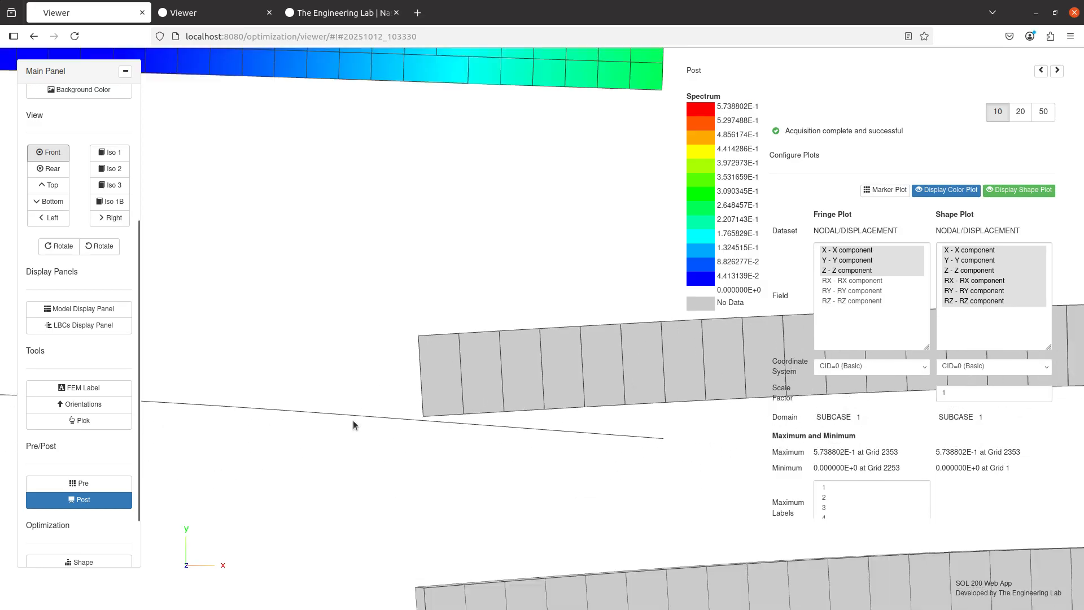
scroll(353, 415, "down", 5)
scroll(429, 463, "up", 3)
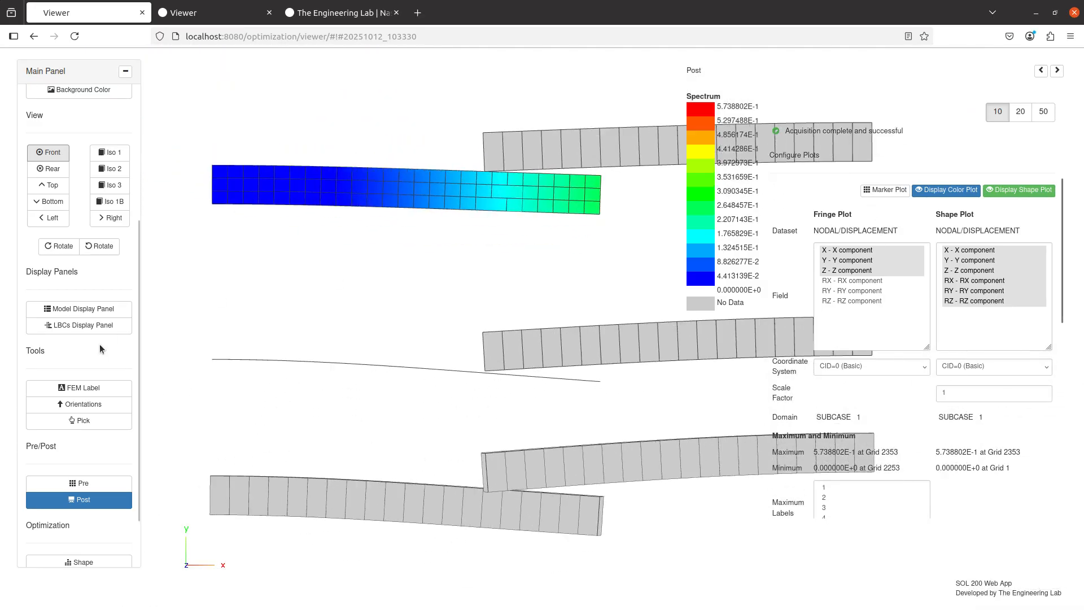
Turn off detail display for all properties in the Model Display Panel and close the panel.
left_click(100, 310)
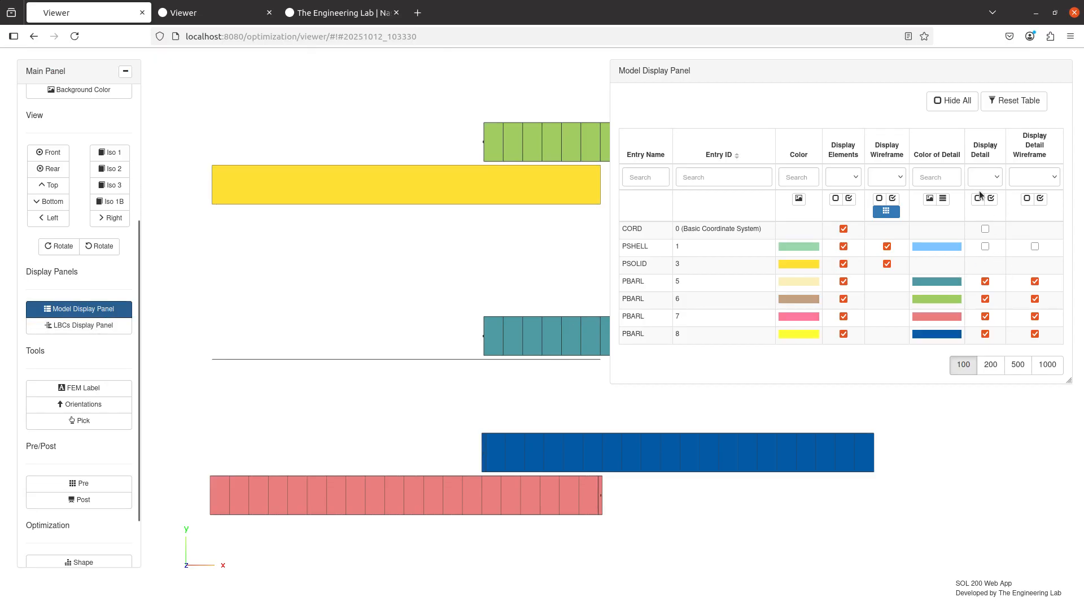
left_click(978, 198)
left_click(97, 310)
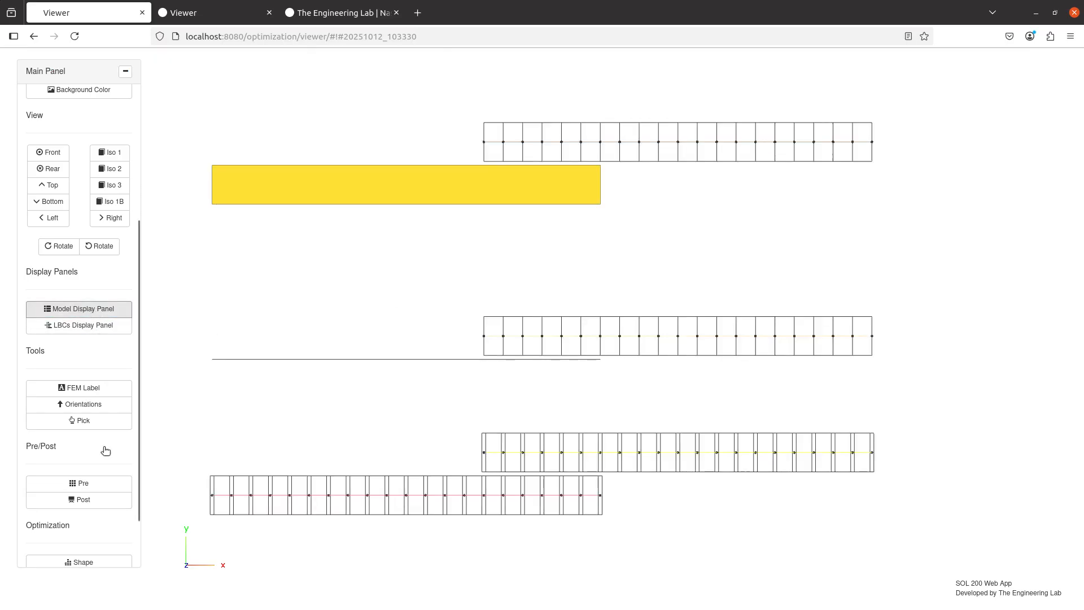
Redisplay the displacement results and add a marker plot of the nodal displacements.
left_click(105, 504)
left_click_drag(445, 358, 501, 408)
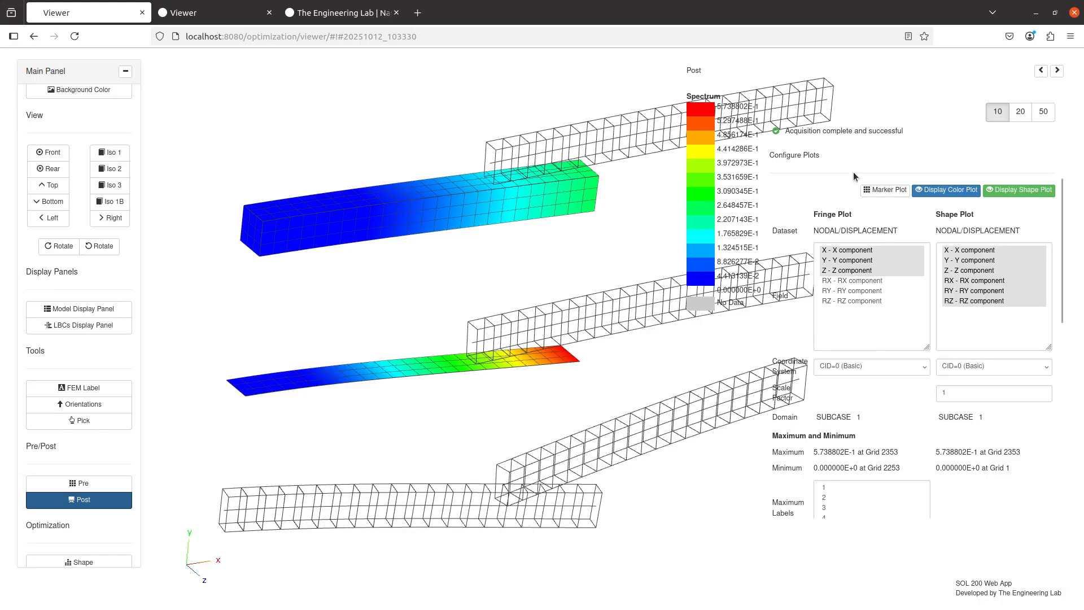
left_click(900, 188)
mouse_move(524, 408)
left_mouse_down()
mouse_move(472, 390)
mouse_move(458, 421)
mouse_move(388, 417)
mouse_move(368, 395)
mouse_move(422, 381)
mouse_move(533, 301)
left_mouse_up()
scroll(534, 301, "up", 5)
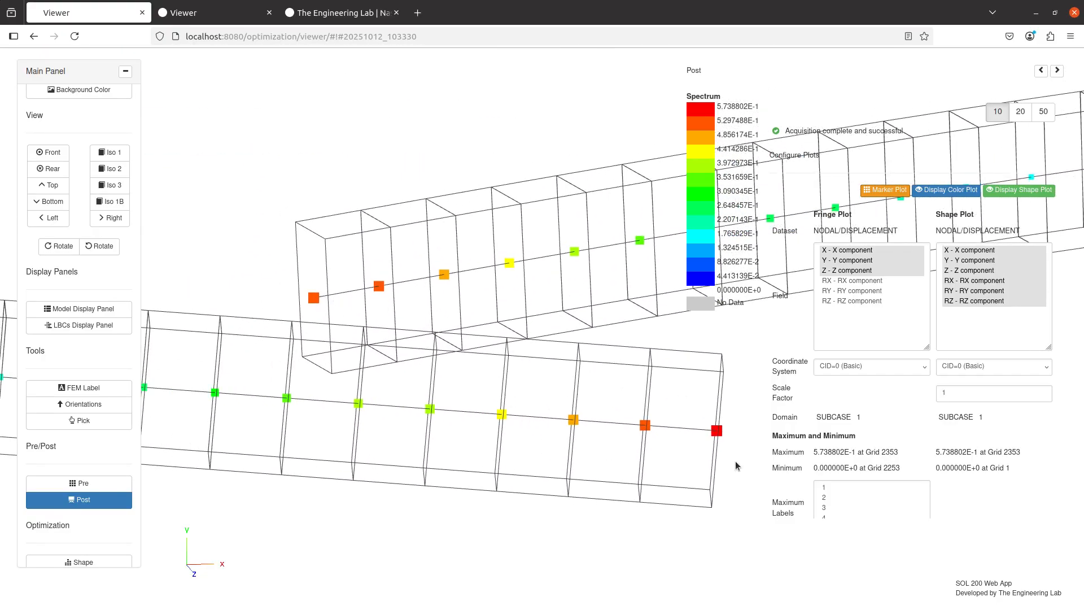
left_click_drag(618, 460, 595, 435)
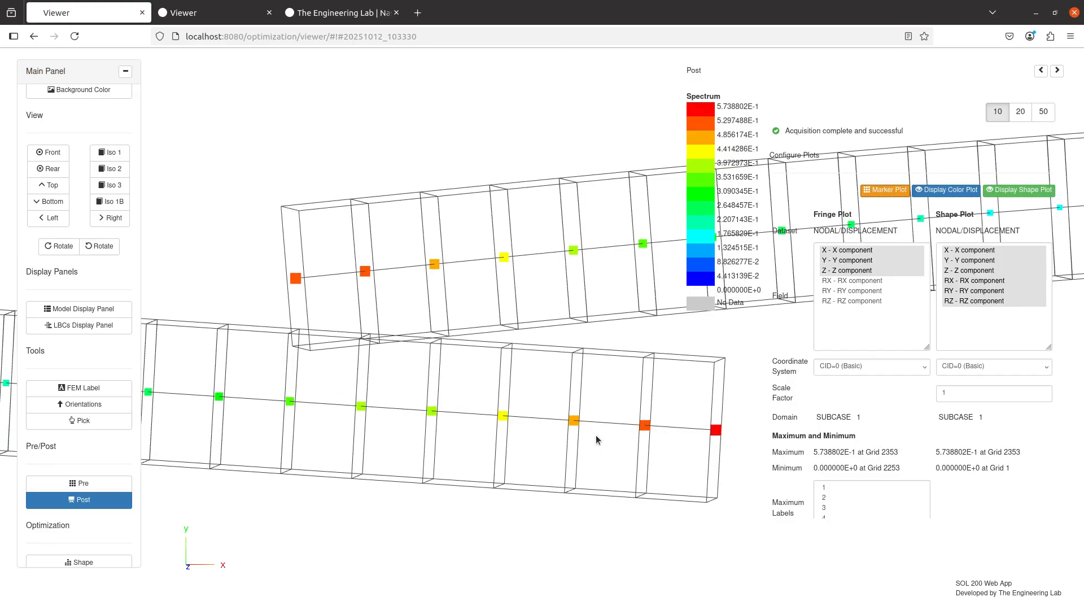
scroll(481, 442, "down", 6)
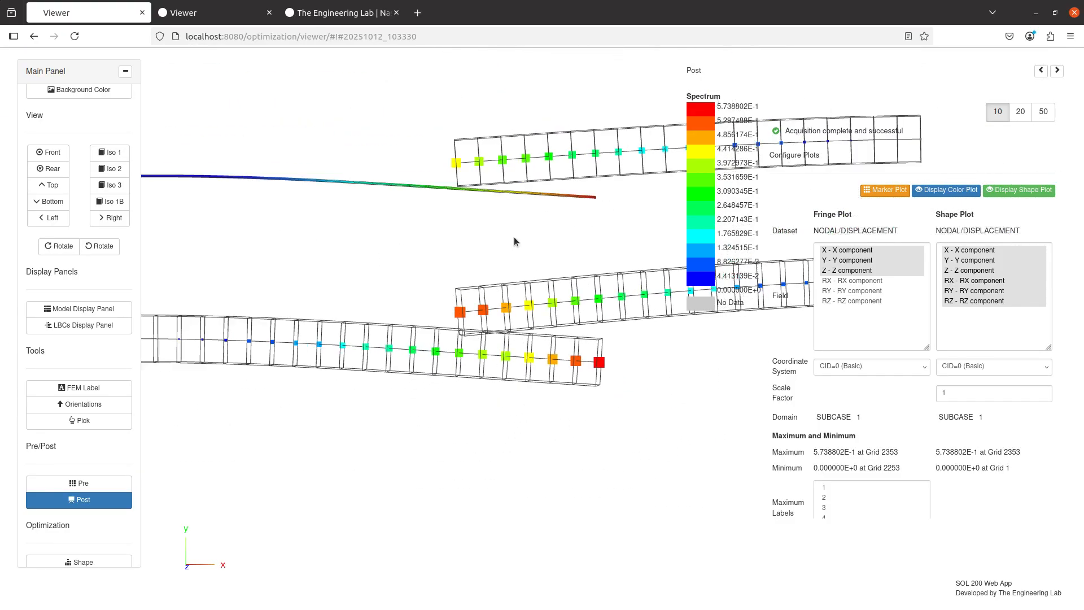
left_click_drag(527, 244, 564, 299)
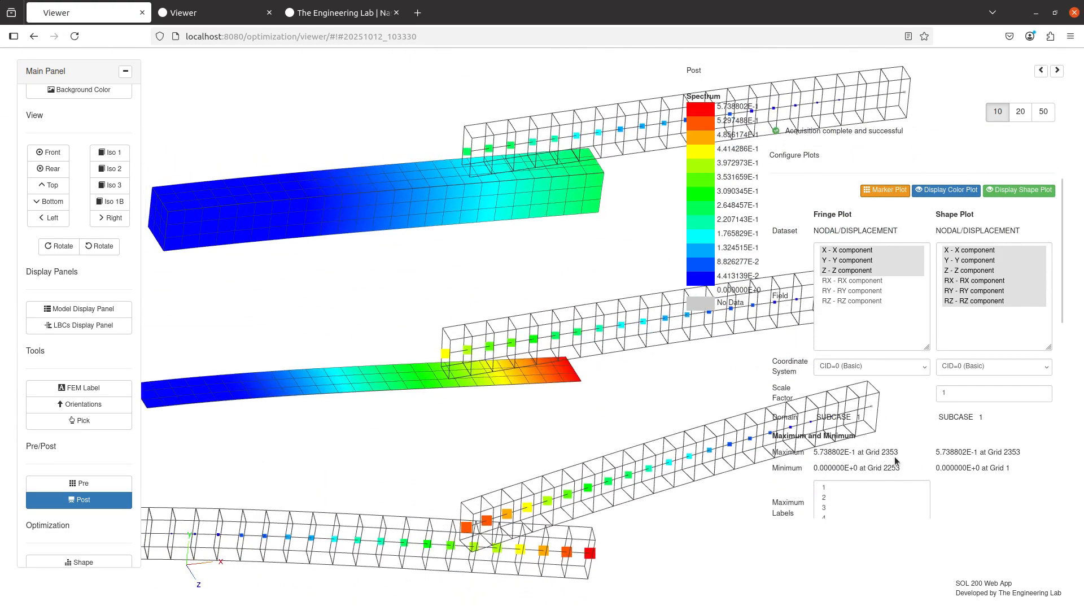
scroll(898, 462, "down", 3)
Label the first maximum displacement value on the plot.
left_click(847, 298)
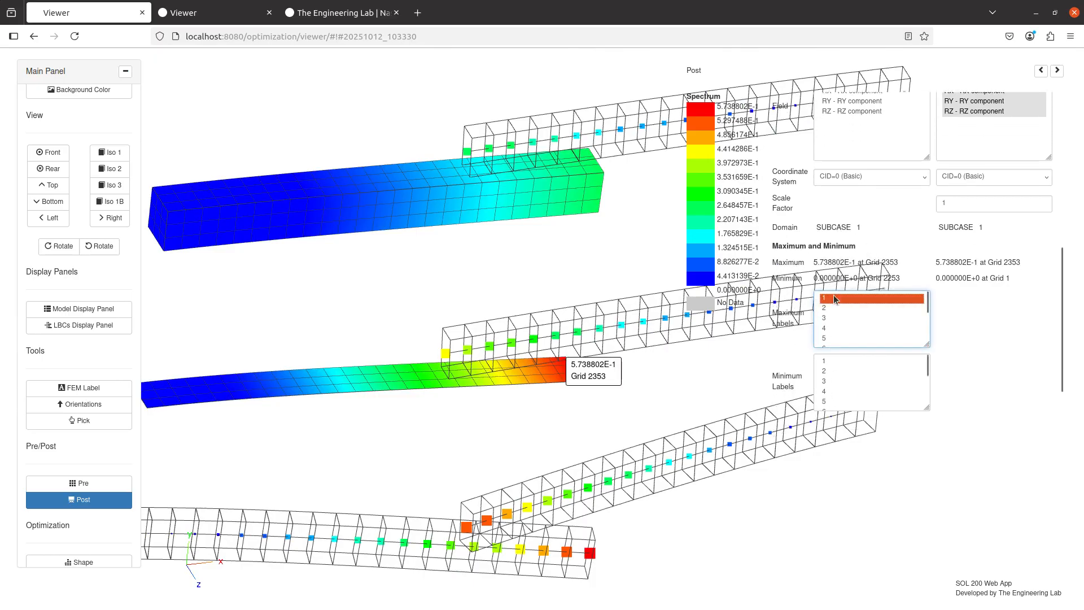
left_click(870, 328, "ctrl")
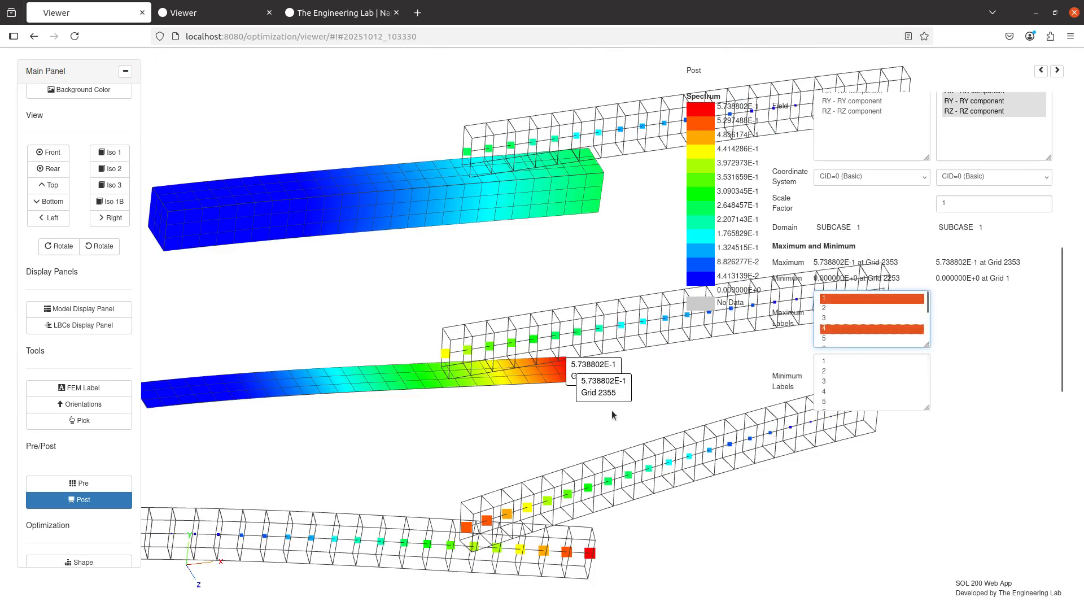
left_click_drag(614, 415, 542, 374)
left_click(848, 327, "ctrl")
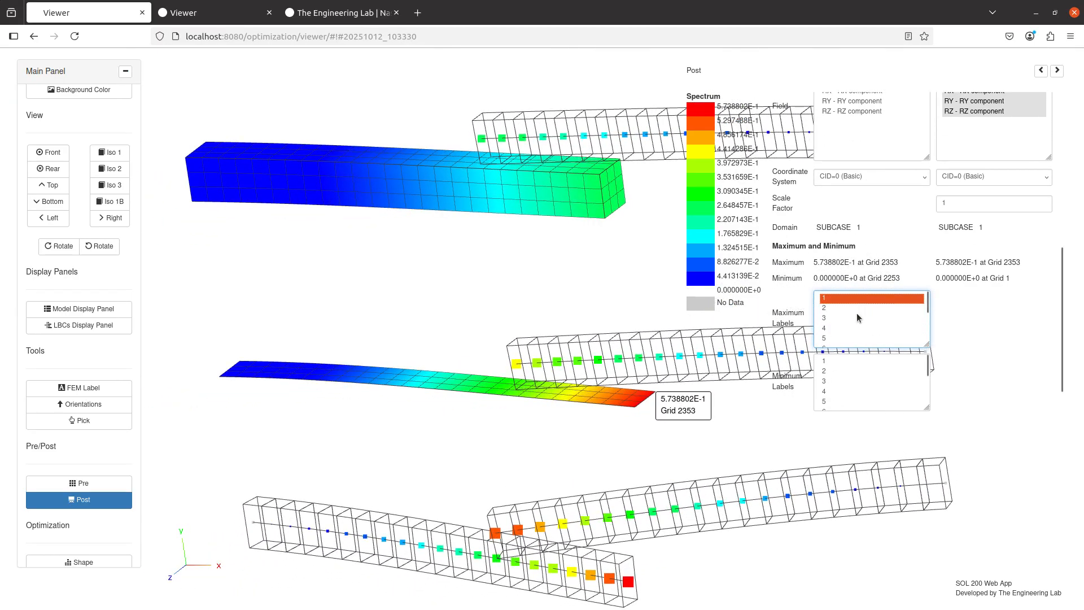
left_click_drag(397, 367, 465, 364)
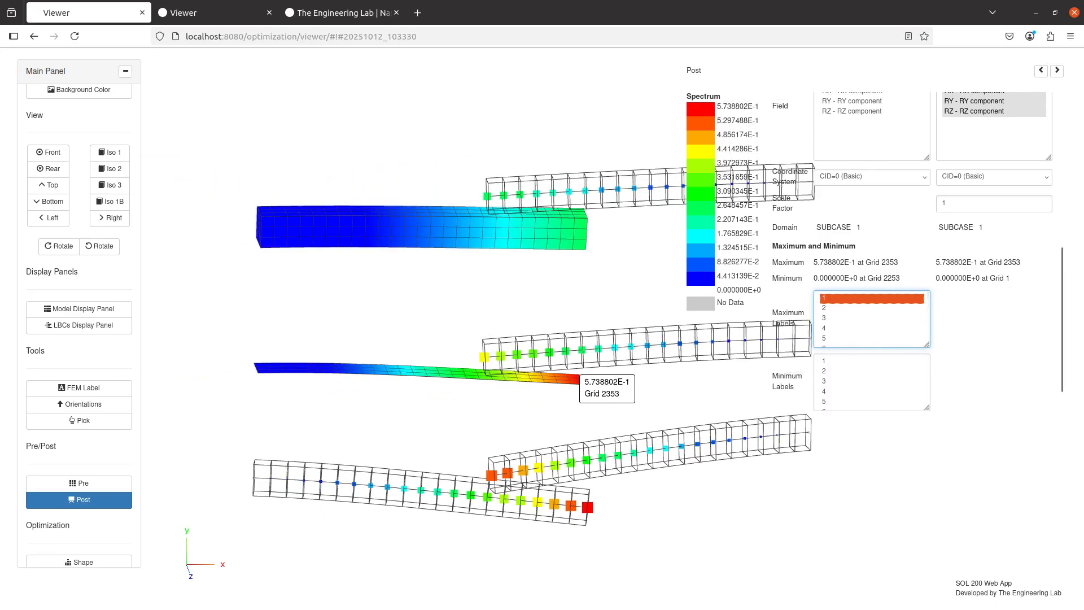
Open the pre-processor and review the bulk data entry list.
left_click(79, 484)
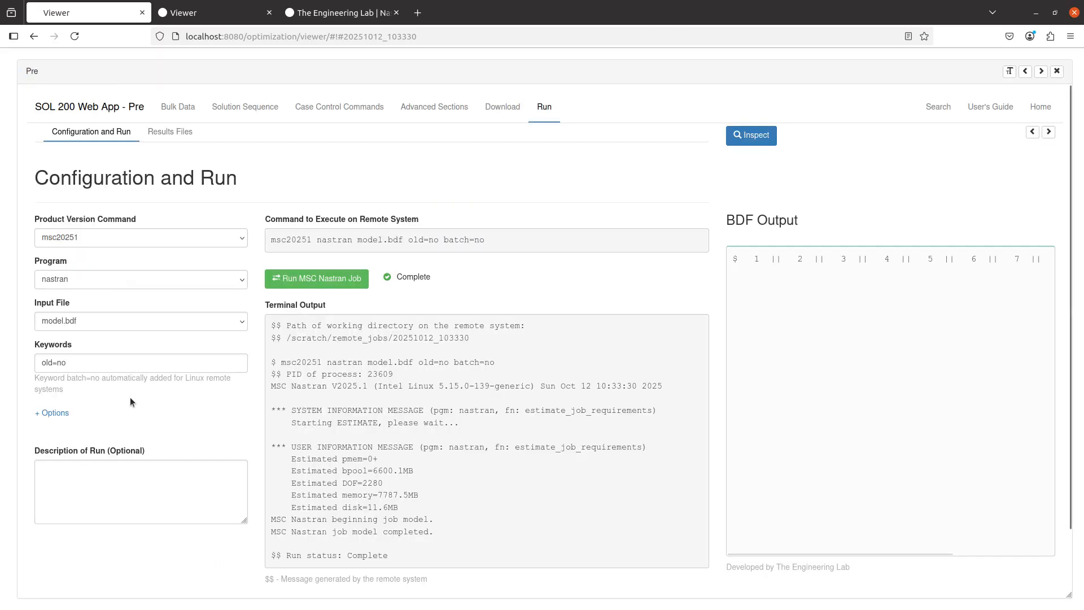
left_click(173, 108)
left_click(193, 140)
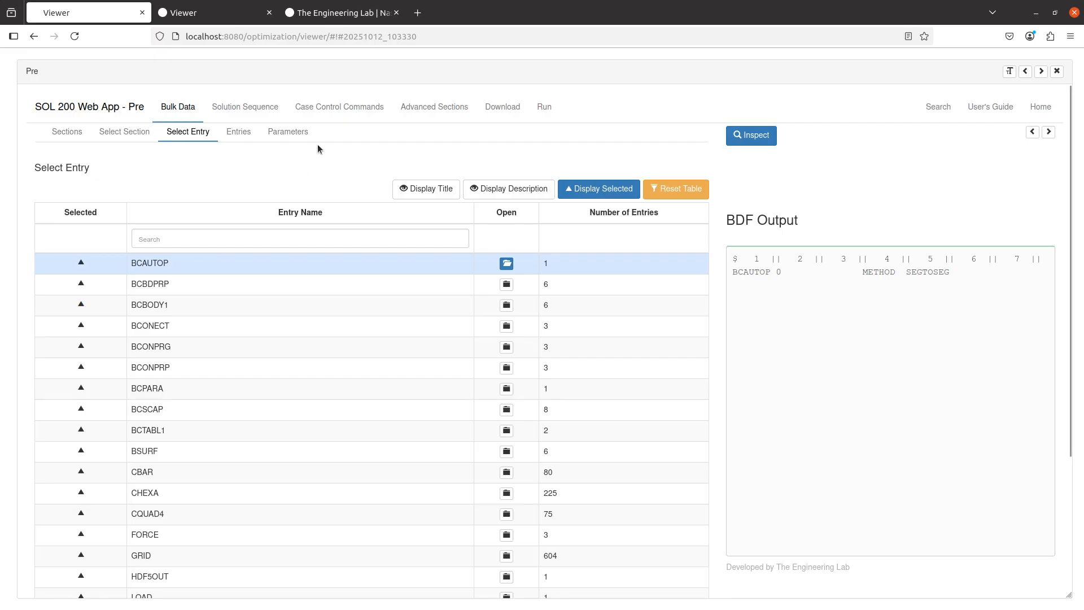
In the case control commands, set the above-subcase BCONTACT option to BCTABL1 - 0.
left_click(332, 112)
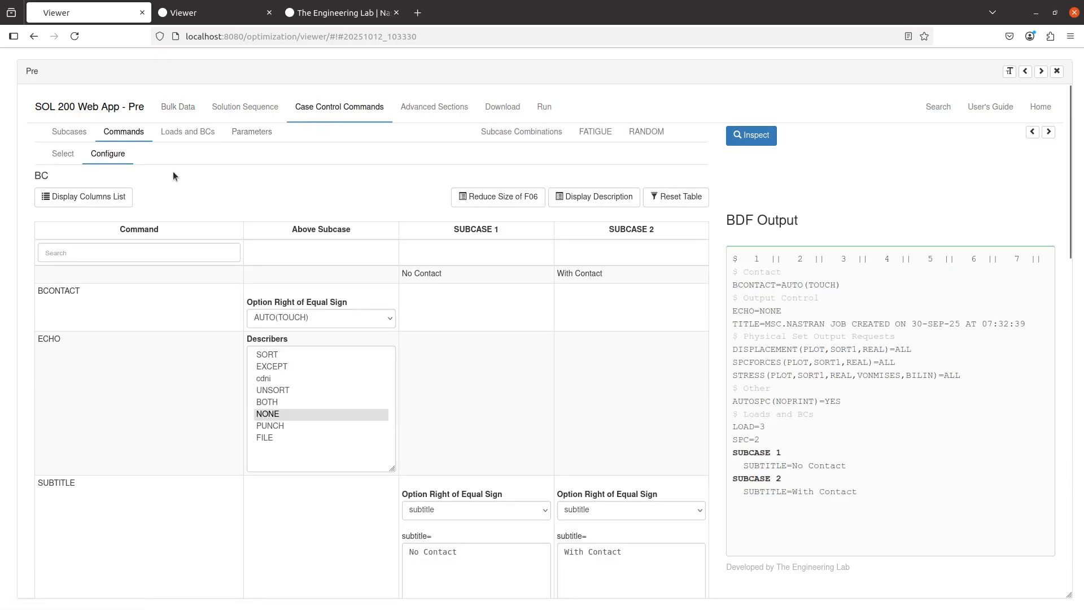
double_click(63, 295)
left_click(291, 318)
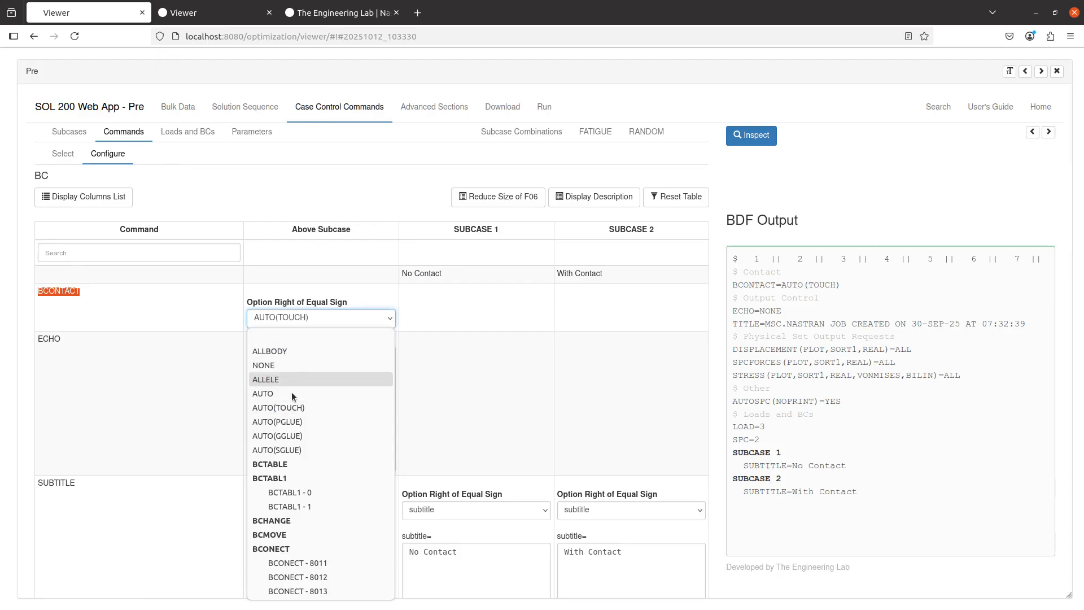
left_click(288, 491)
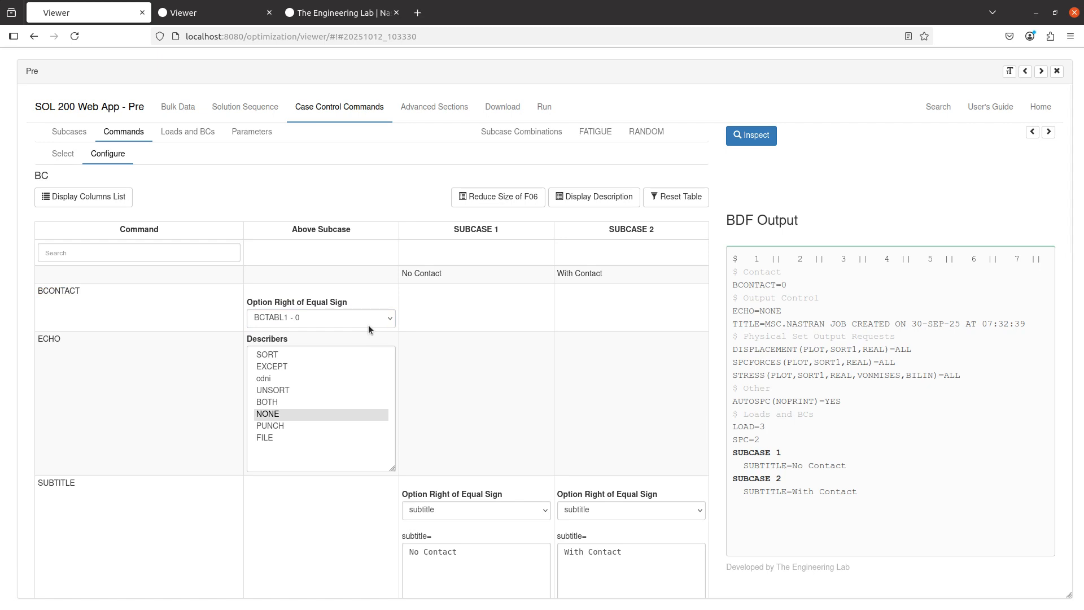
left_click(334, 320)
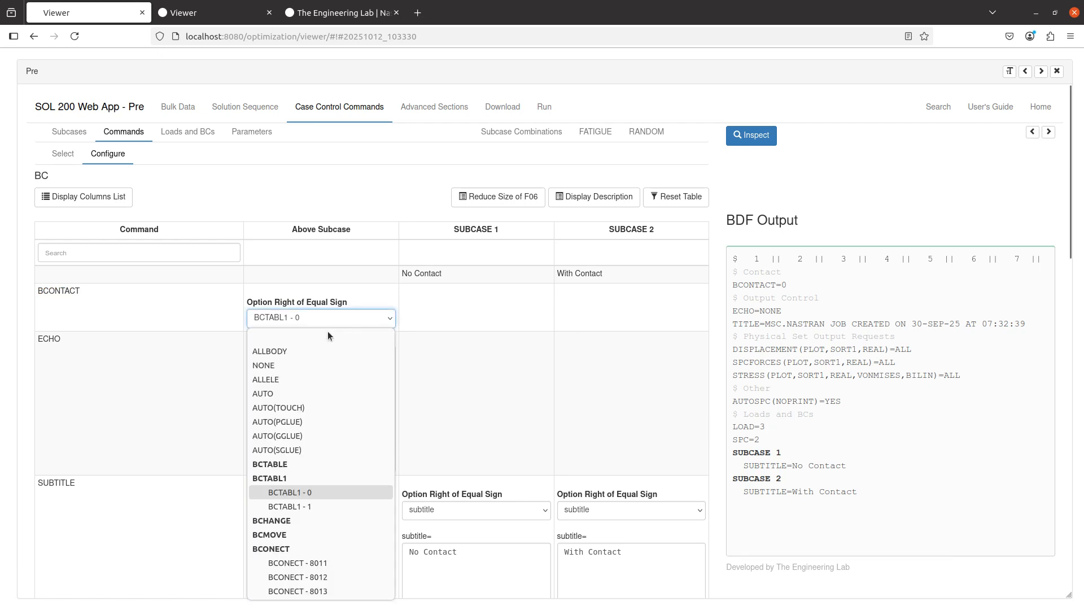
left_click(307, 496)
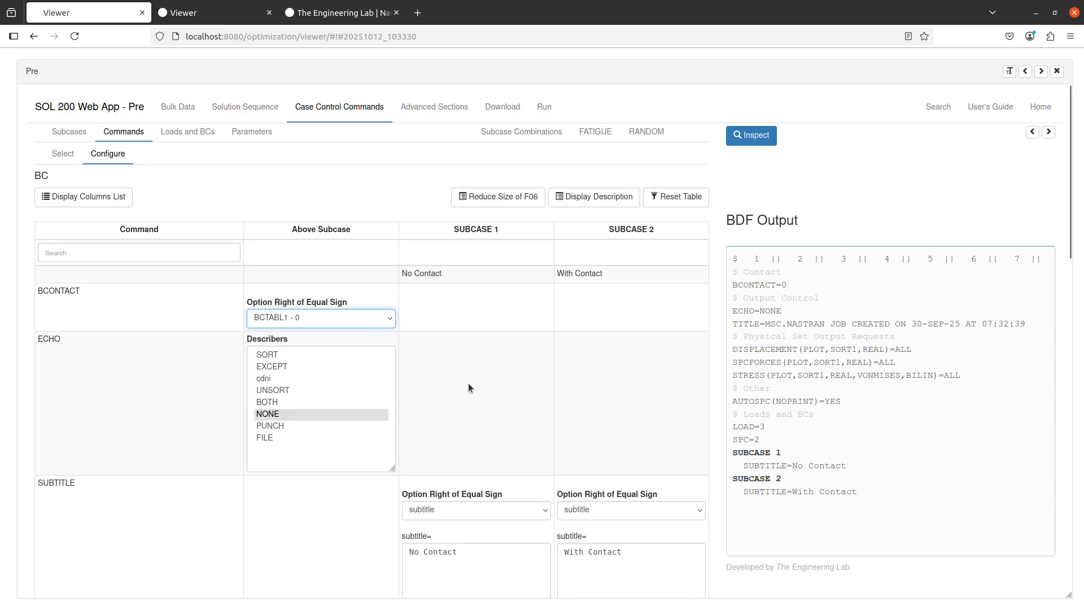
Search the command list for bconta and add BCONTACT to SUBCASE 2.
left_click(66, 157)
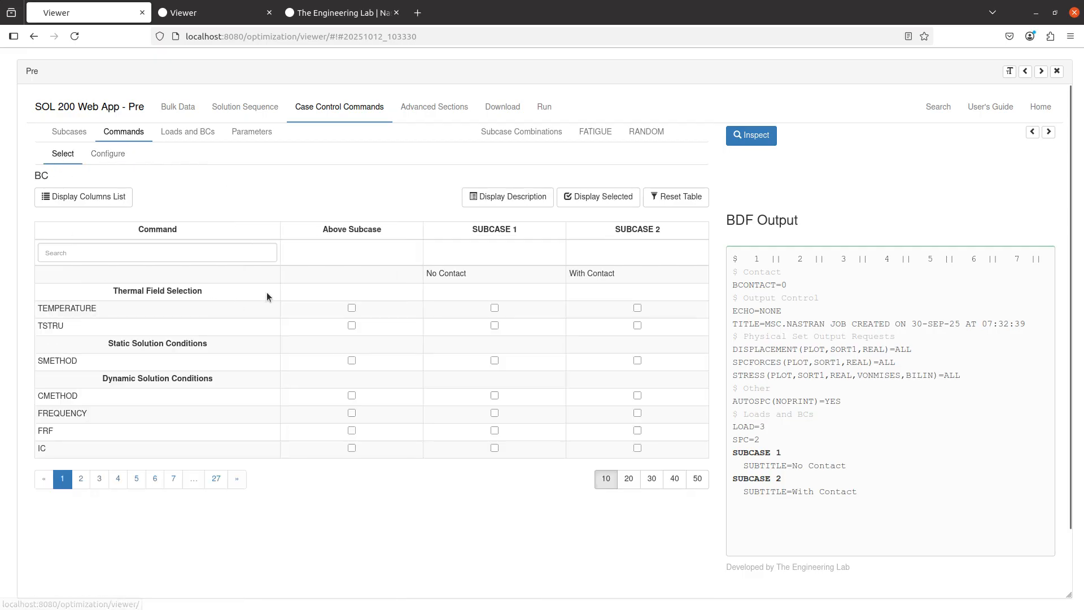
left_click(216, 255)
type("bcontac")
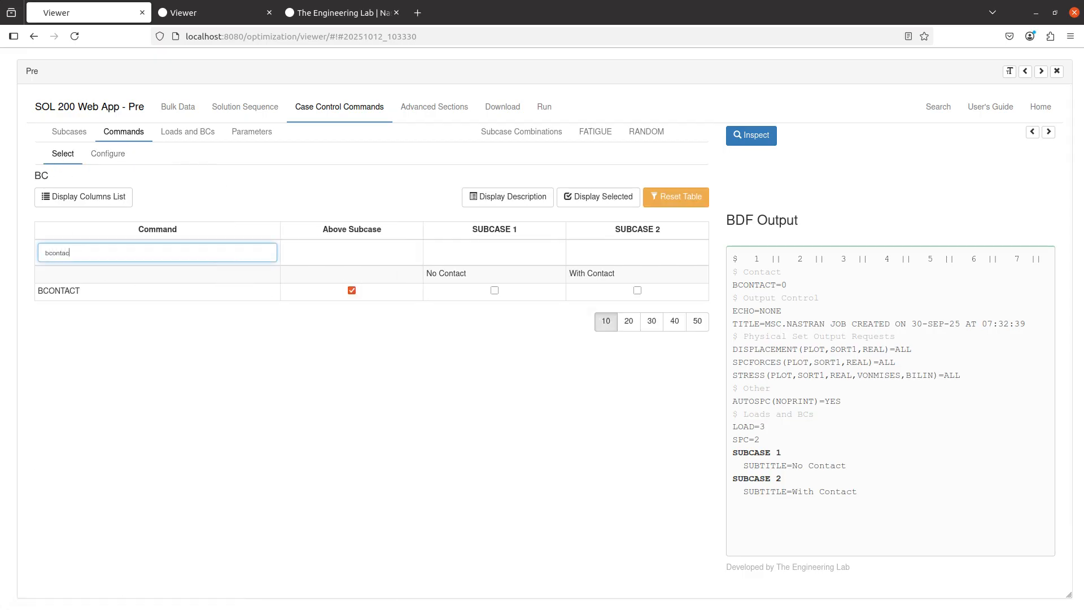
left_click(637, 290)
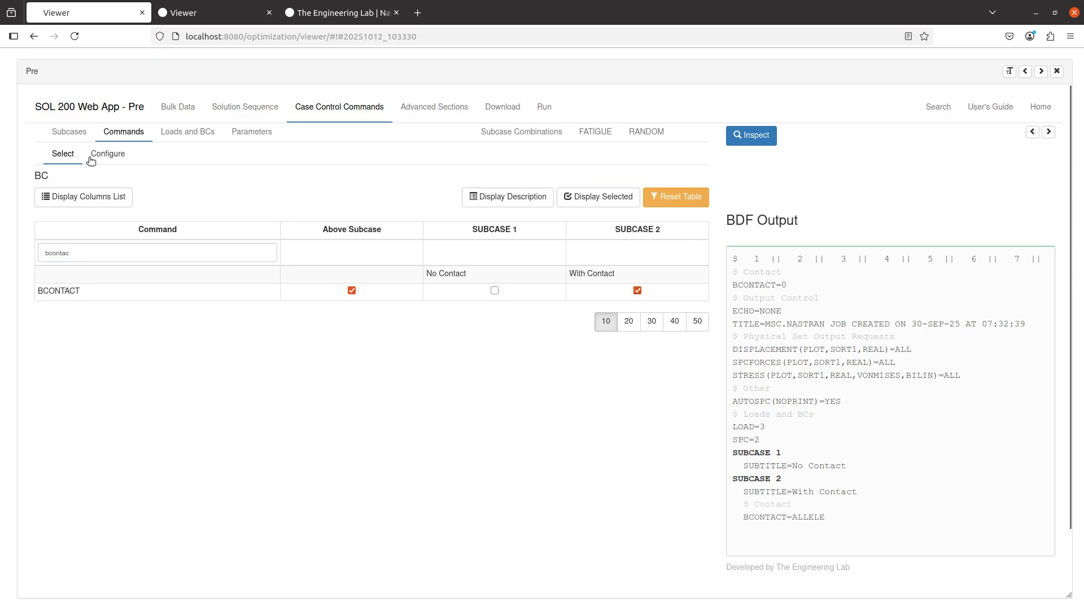
Set the SUBCASE 2 BCONTACT option to BCTABL1 - 1 and close the pre-processor.
left_click(92, 158)
left_click(656, 323)
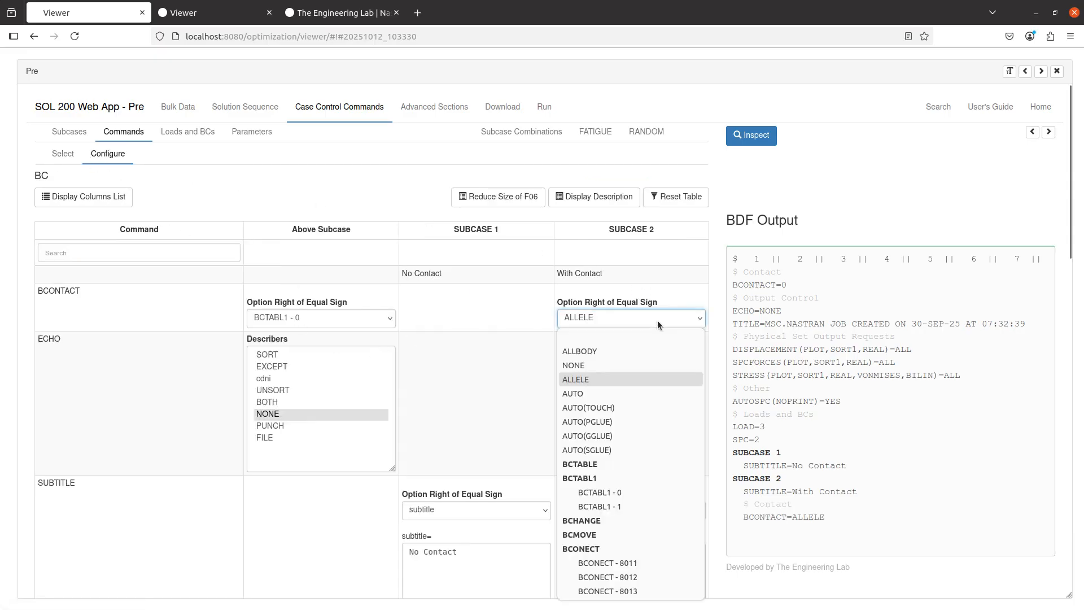
left_click(626, 506)
left_click(551, 306)
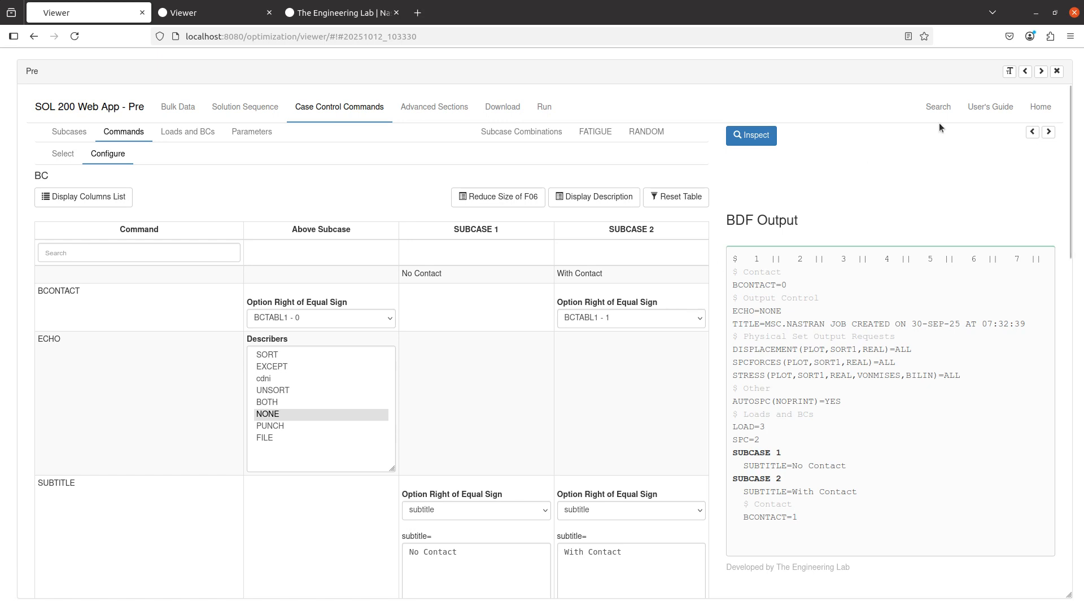
left_click(1057, 71)
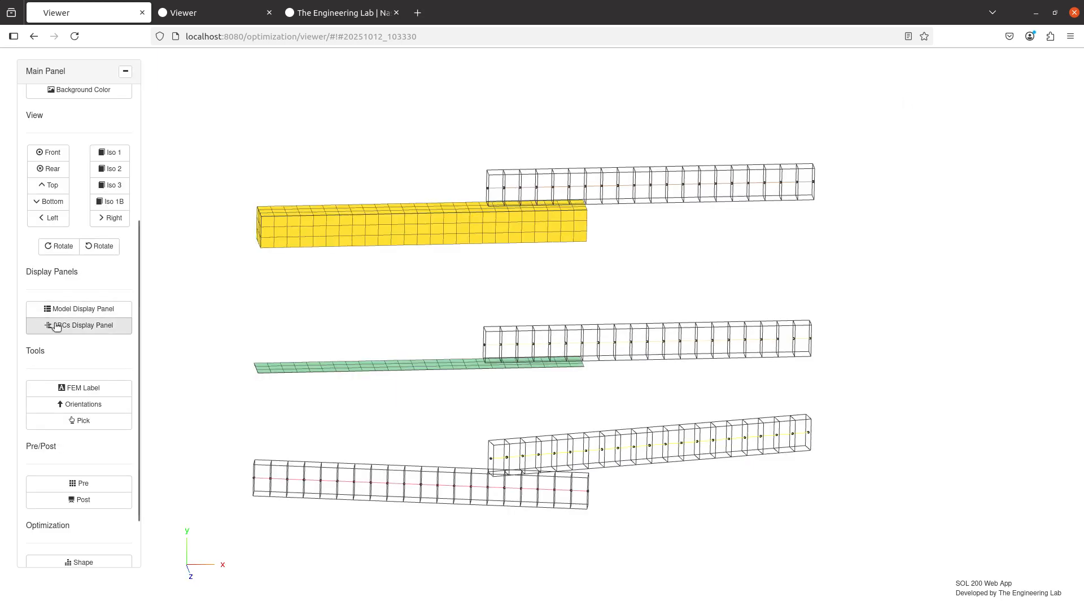
Show the BCONECT 8011, 8012 and 8013 contact entries in the LBCs Display Panel.
left_click(79, 325)
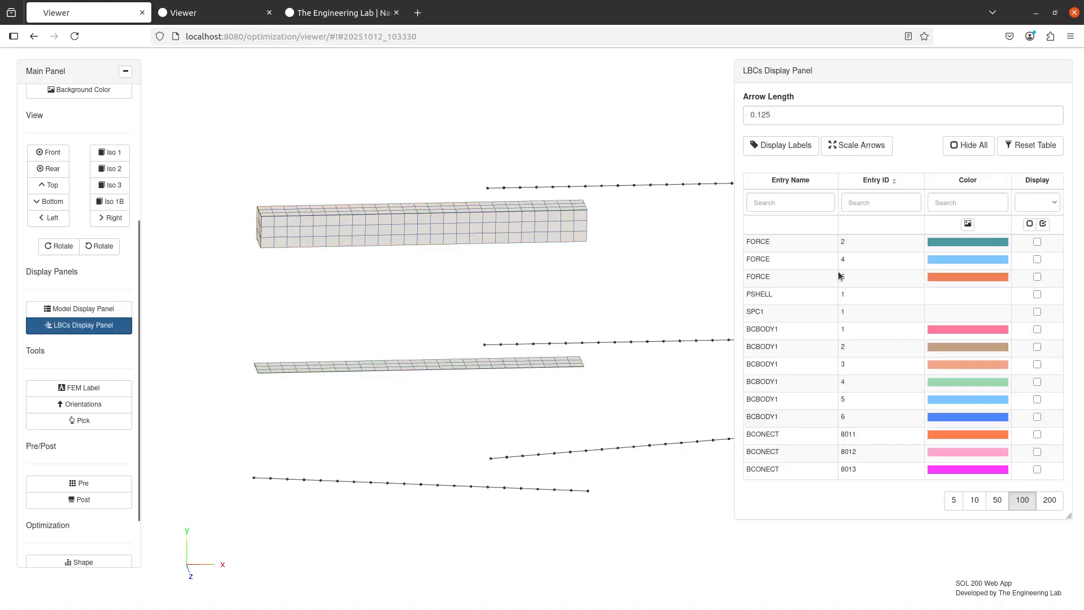
left_click(1037, 434)
left_click(1037, 452)
left_click(1037, 469)
left_click_drag(526, 332, 427, 310)
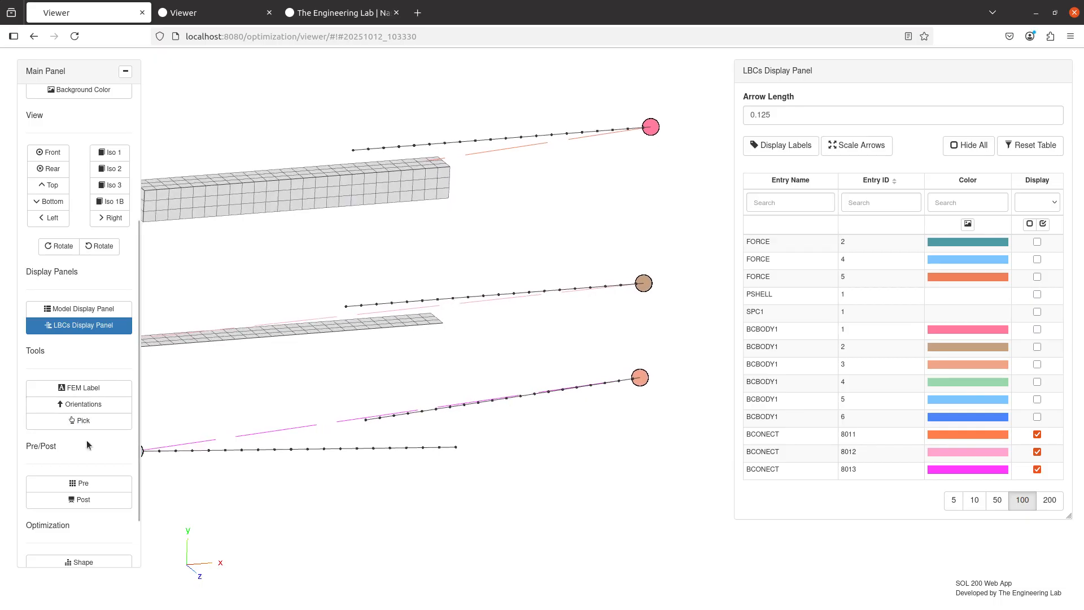
Upload the BDF and immediately run the analysis.
left_click(96, 500)
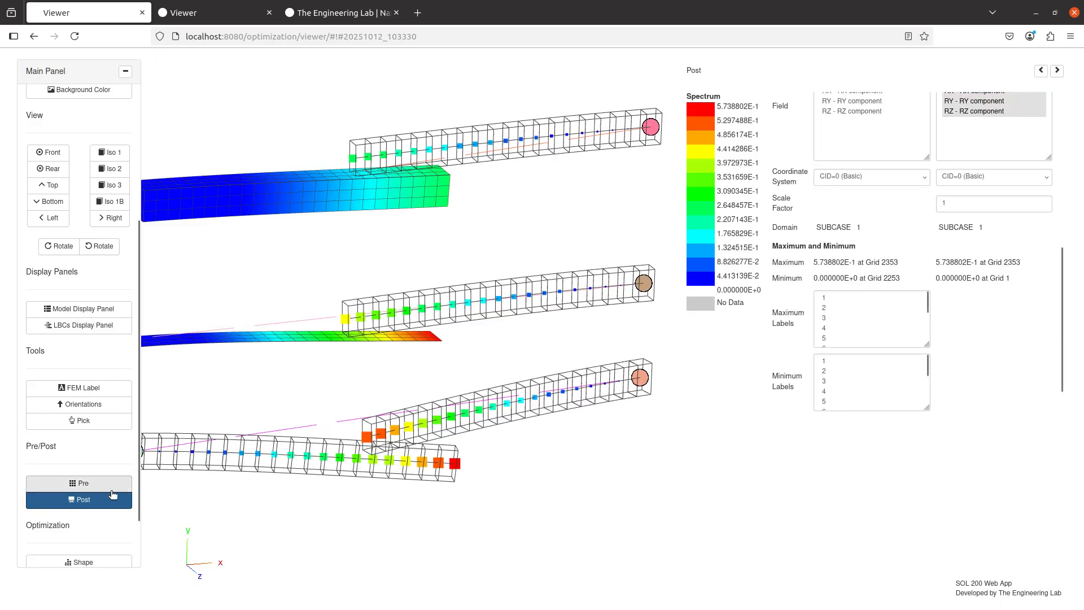
left_click(96, 484)
left_click(515, 110)
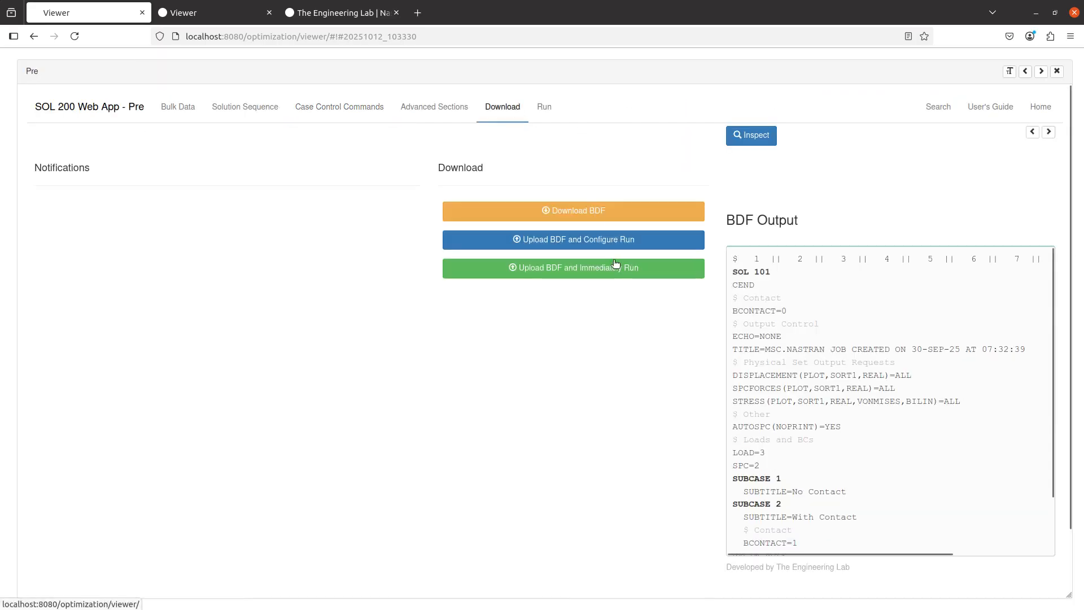
left_click(589, 271)
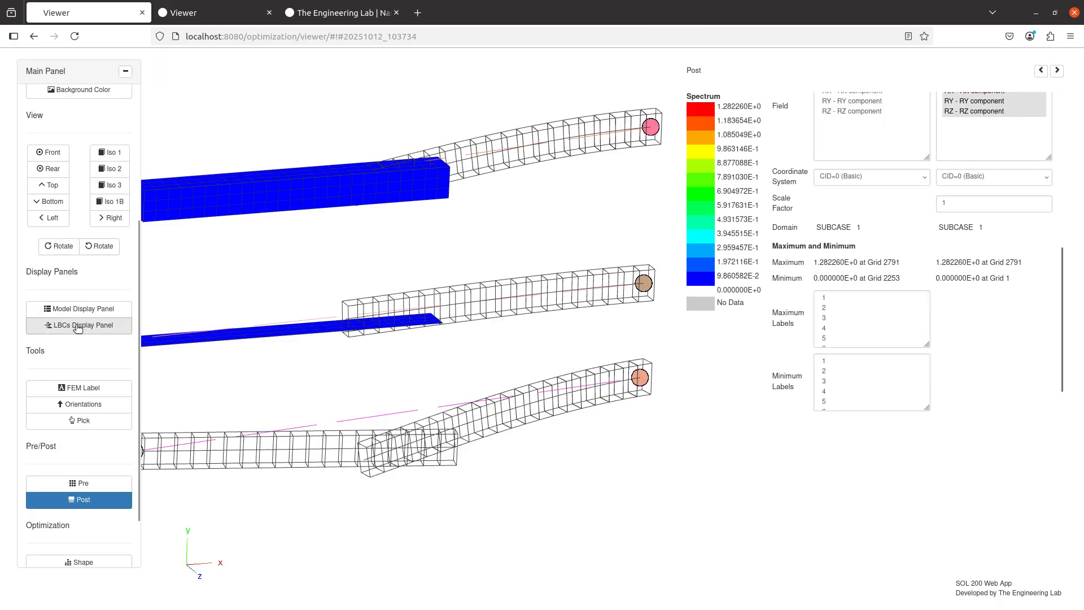
Switch to front view and inspect the deformed beams in the new displacement results up close.
left_click(58, 154)
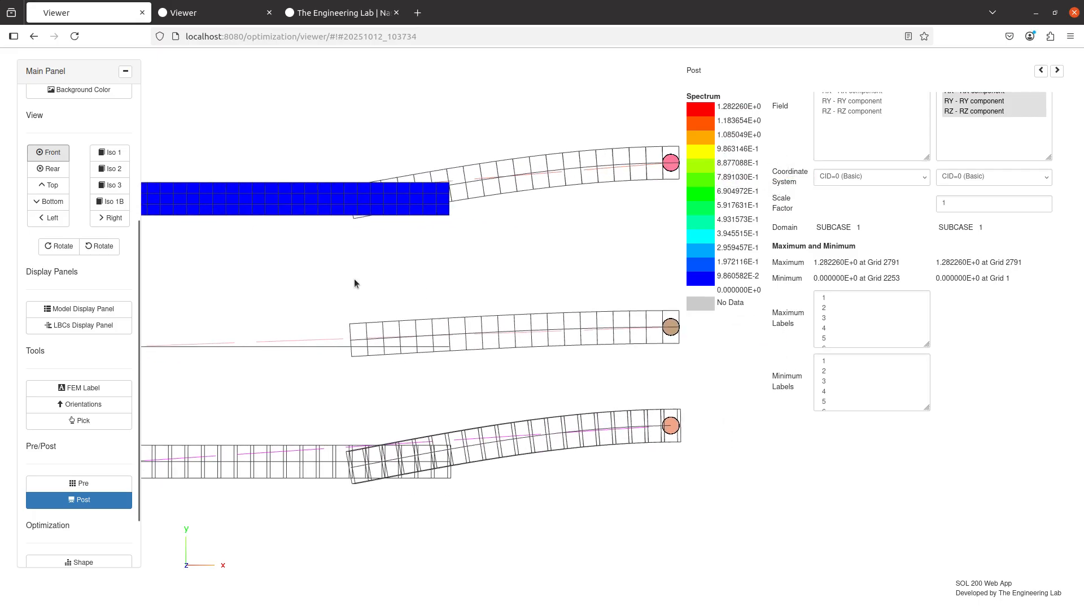
left_click(92, 326)
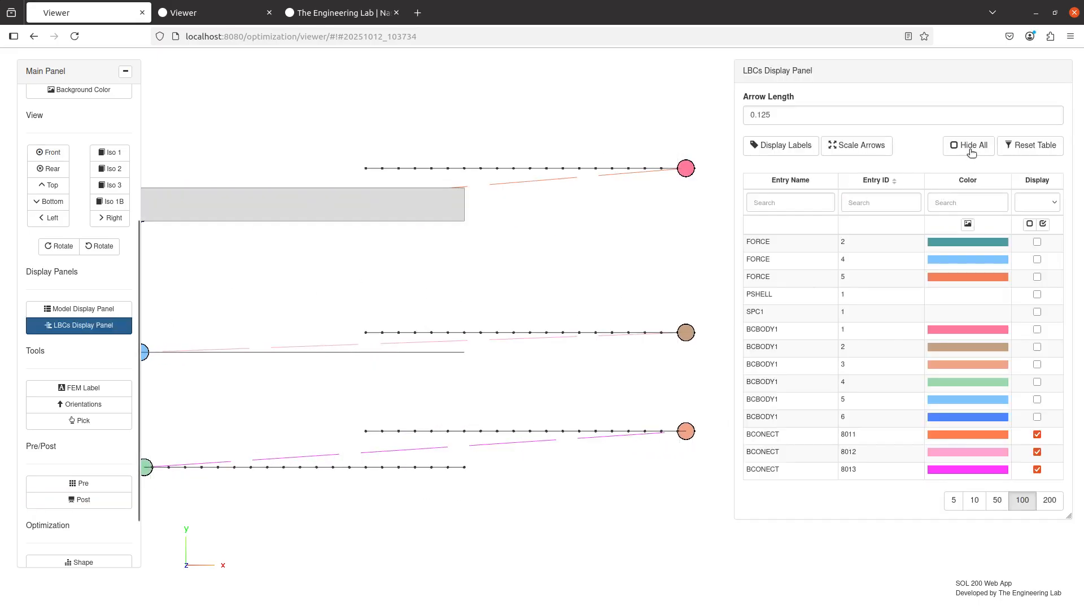
left_click(99, 332)
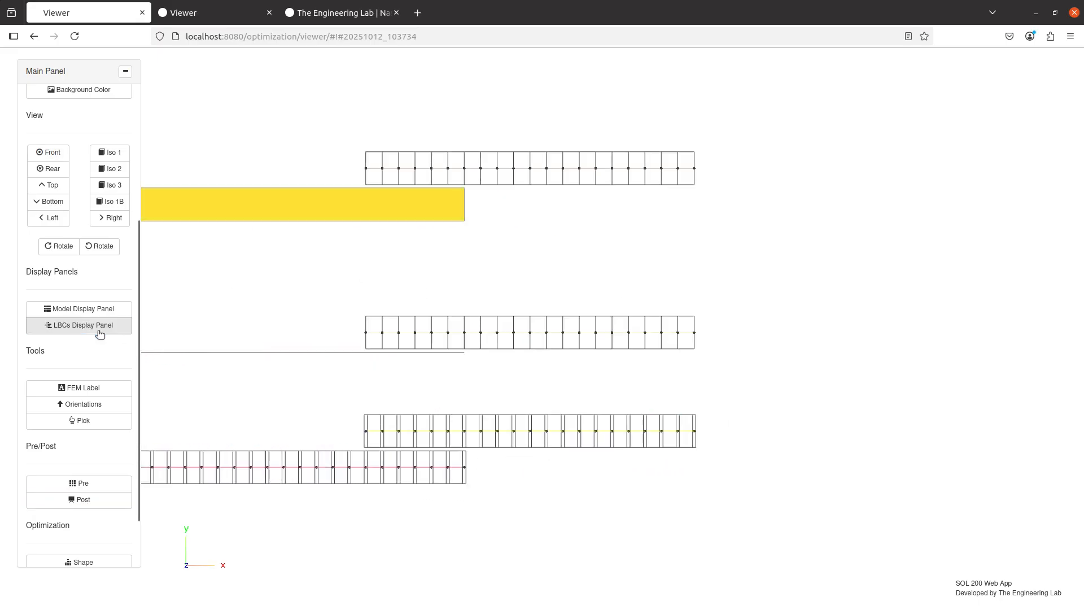
left_click(94, 506)
left_click_drag(307, 402, 344, 400)
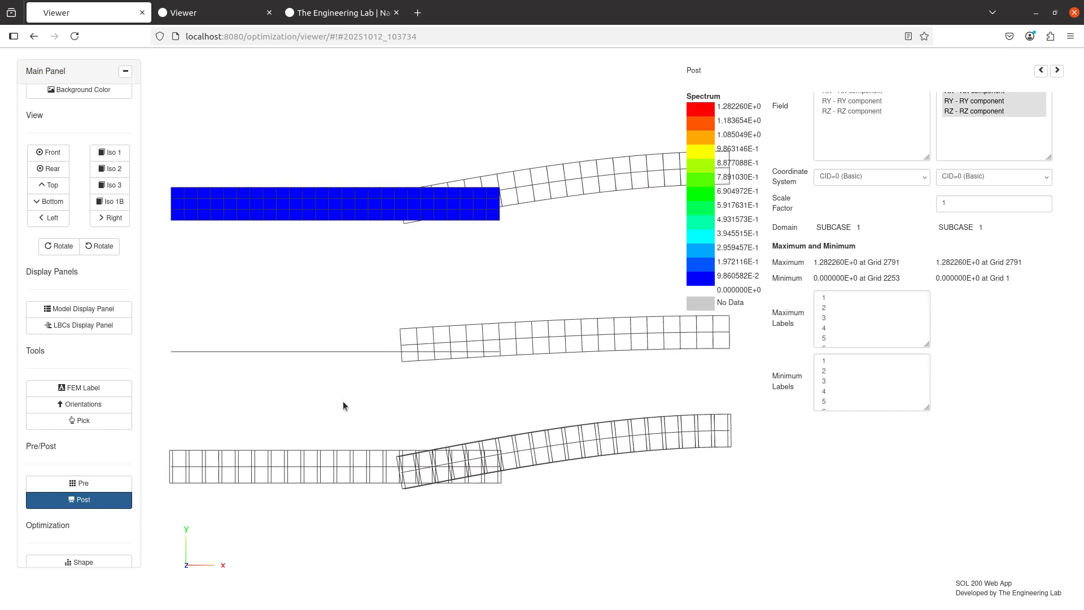
left_click_drag(441, 293, 461, 318)
scroll(462, 318, "up", 5)
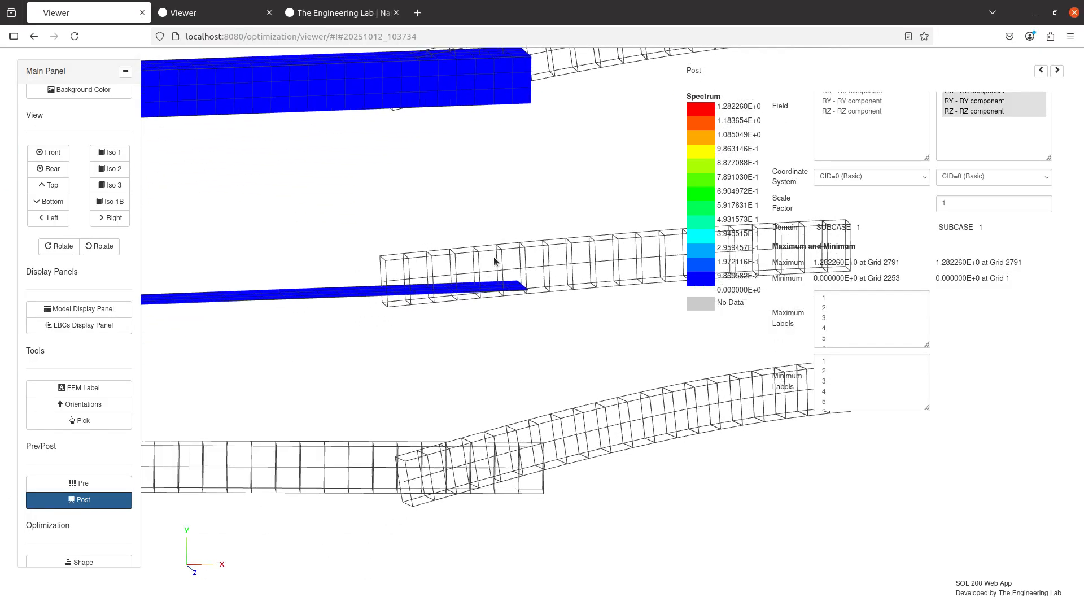
left_click(49, 152)
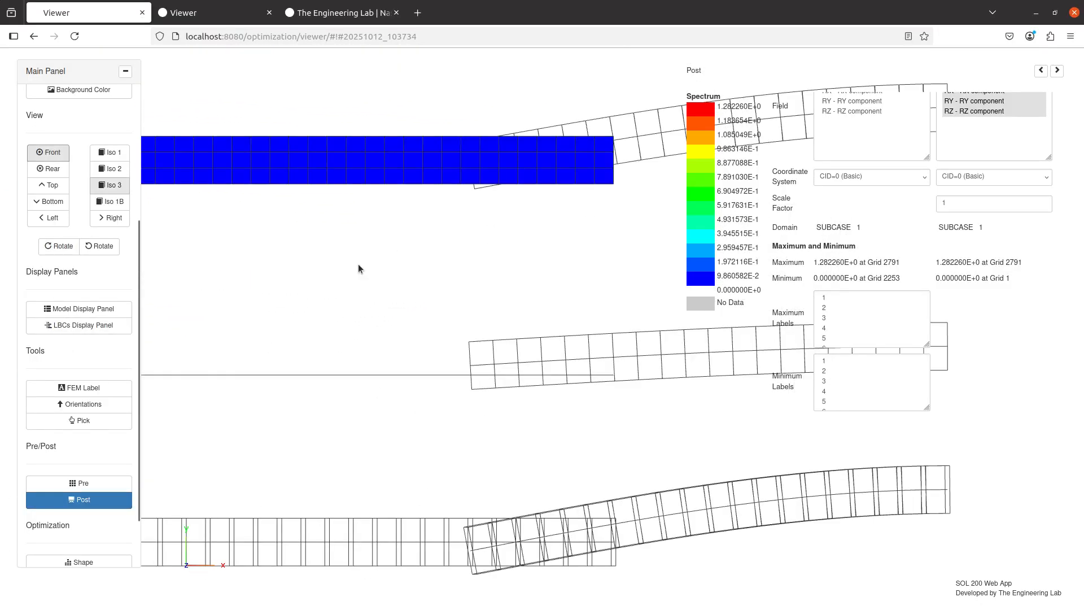
left_click_drag(506, 374, 452, 345)
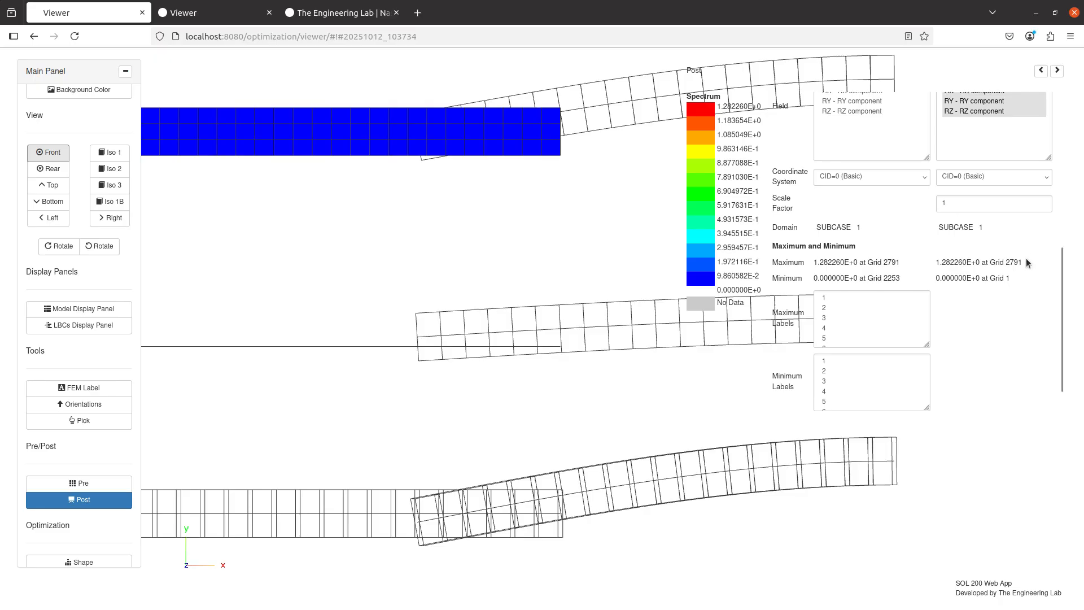
scroll(1025, 258, "up", 3)
left_click(1029, 143)
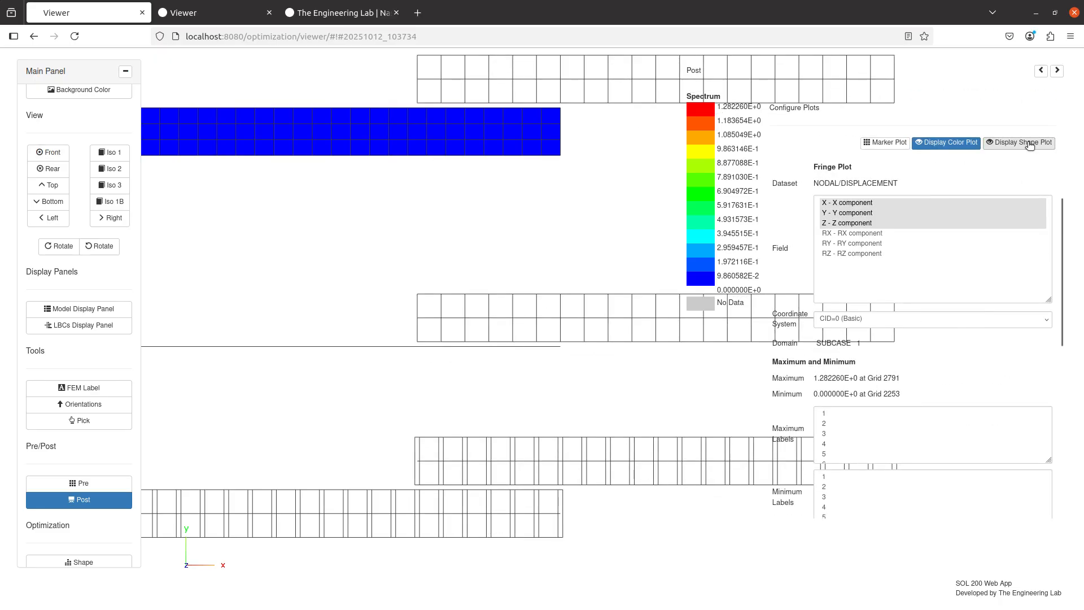
left_click(1028, 143)
left_click(1028, 142)
left_click(1029, 143)
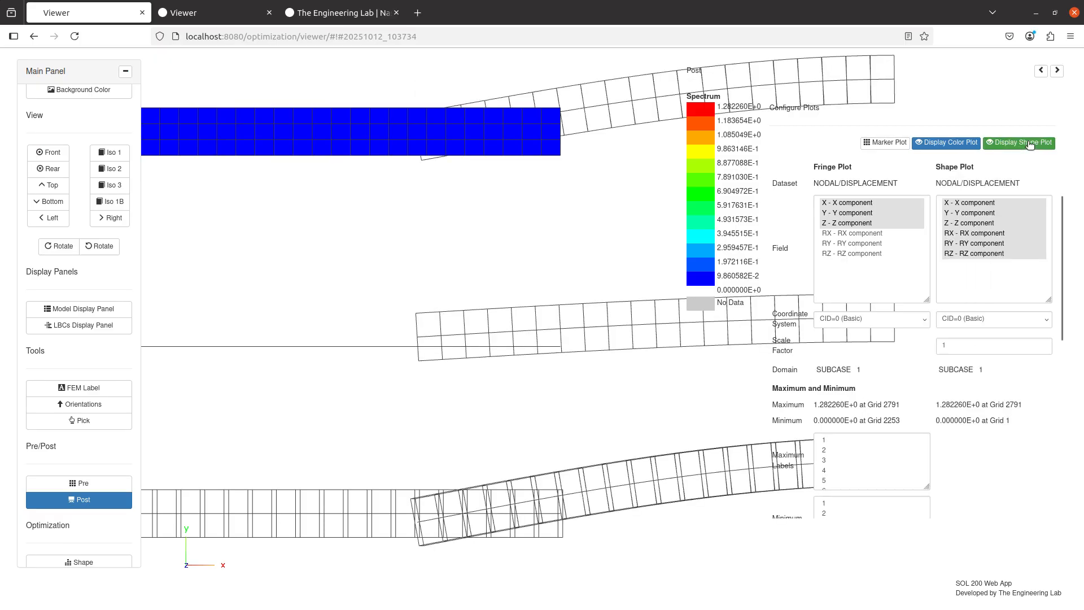
left_click(1028, 143)
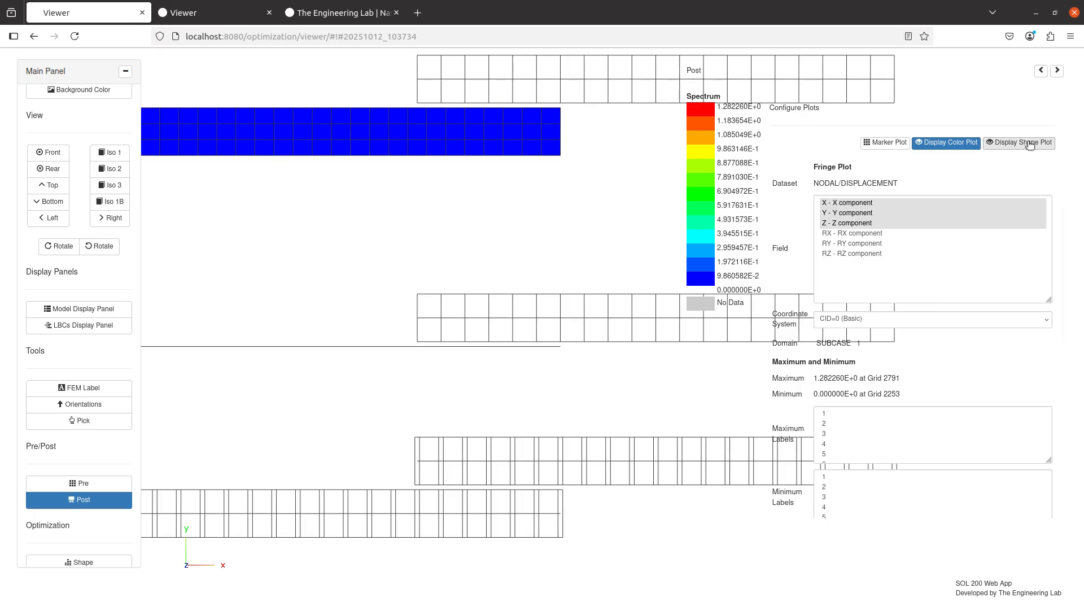
left_click(1030, 144)
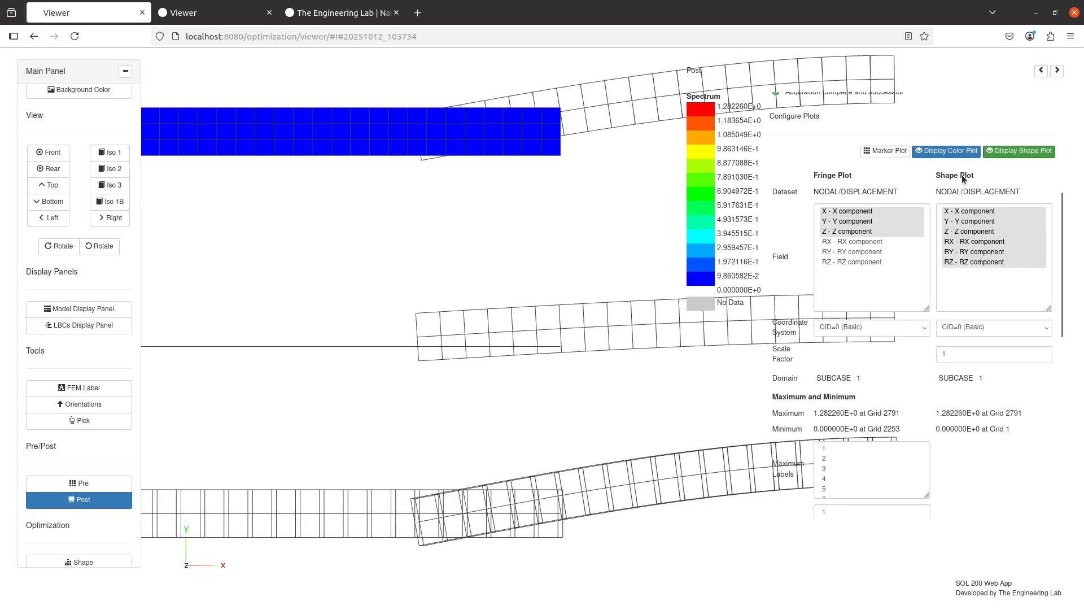
Show the SUBCASE 2 displacement fringe results and turn off the deformed shape plot.
left_click(842, 223)
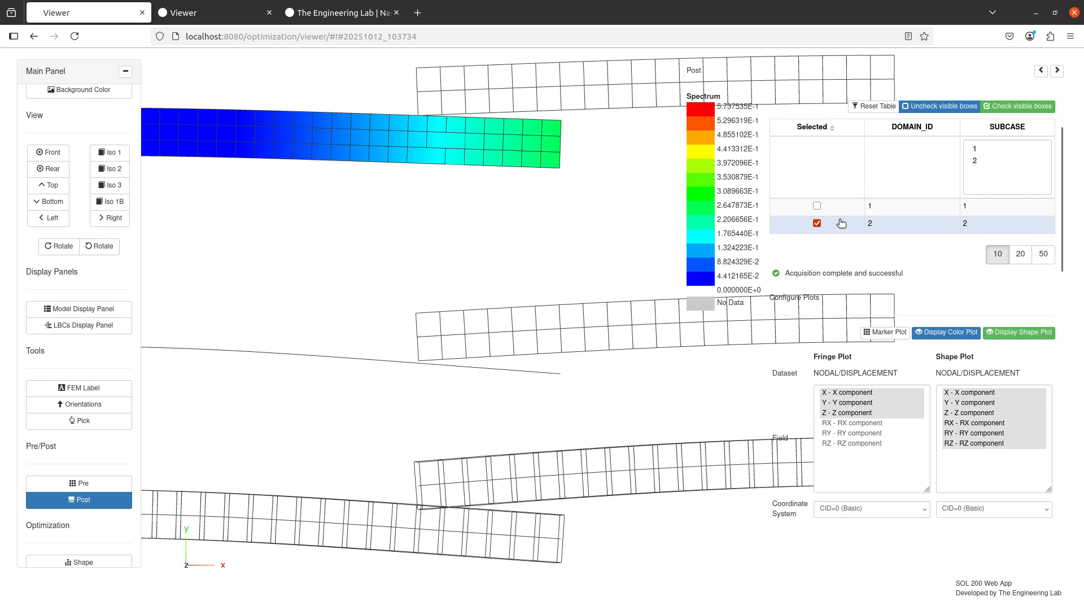
left_click(1038, 332)
left_click(1037, 332)
left_click(1038, 332)
left_click(1038, 332)
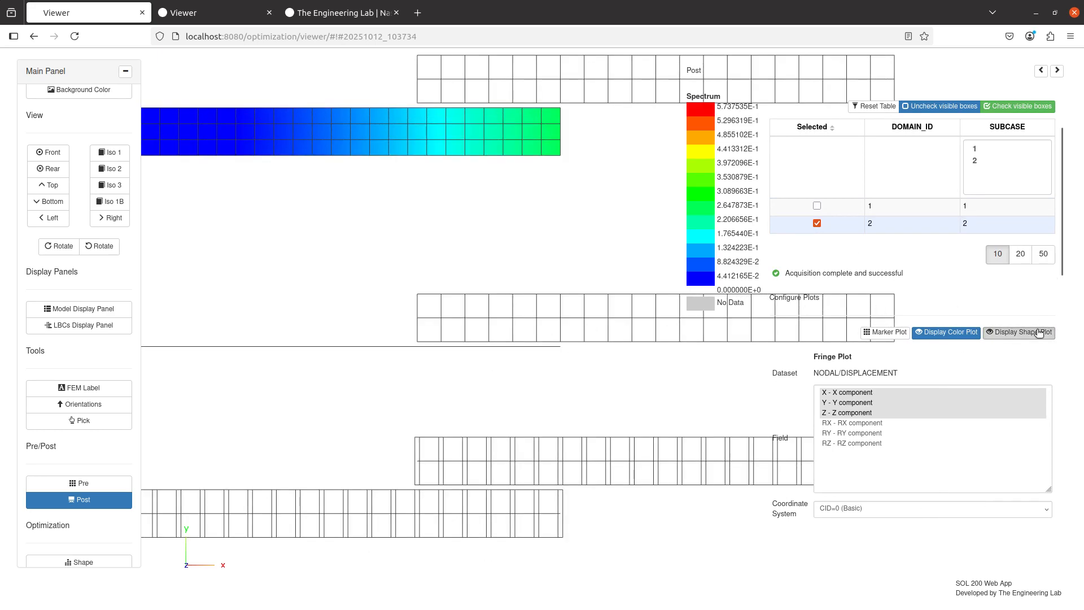
Open the case control commands and review the subcase BCONTACT entries in the BDF output.
left_click(83, 483)
left_click(359, 110)
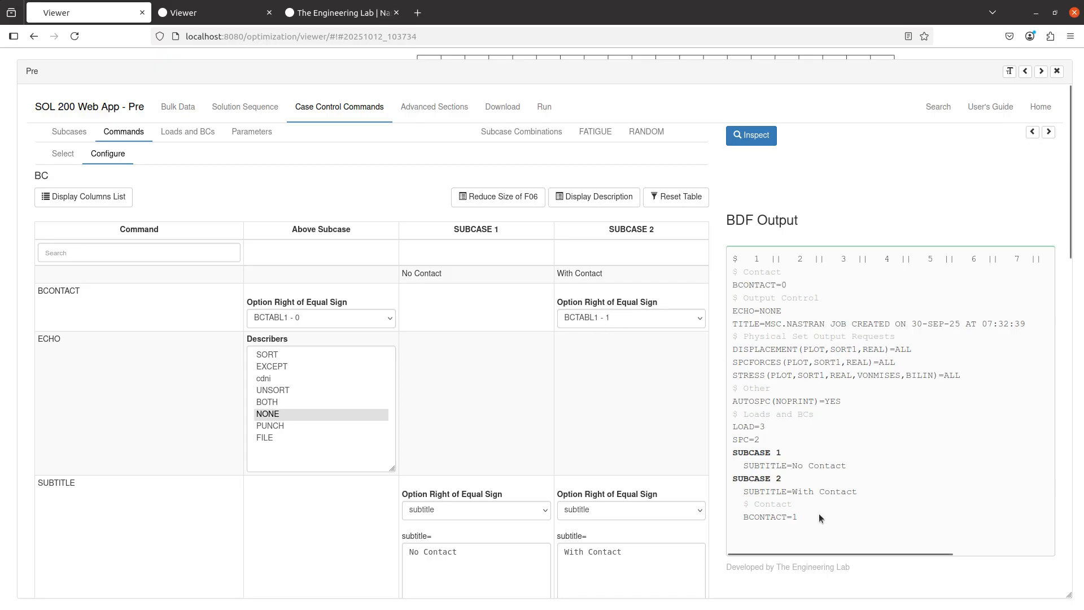
left_click_drag(817, 520, 744, 455)
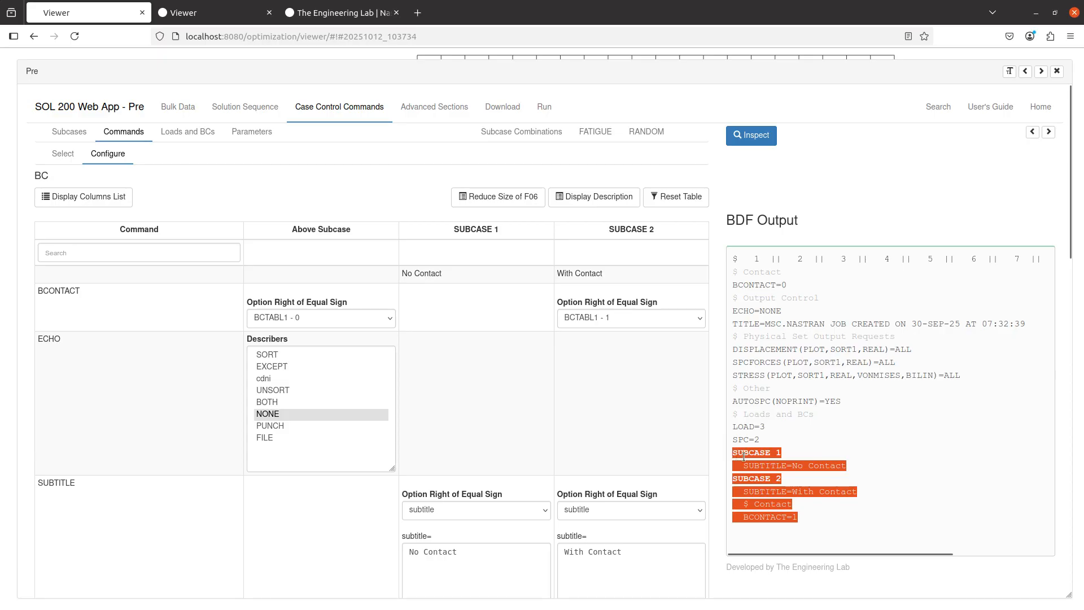
left_click(776, 507)
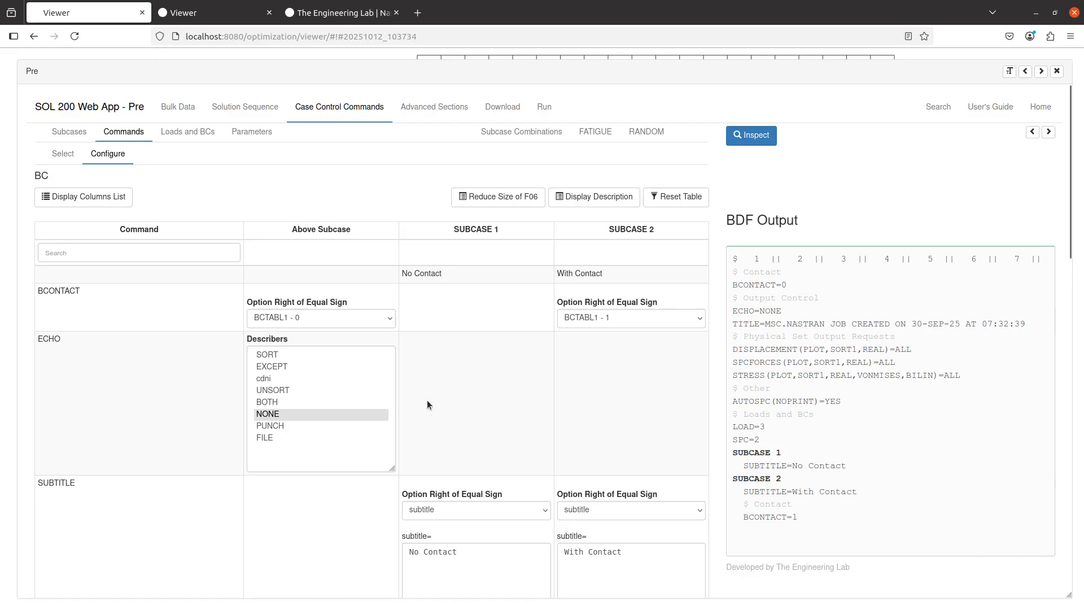
scroll(423, 376, "down", 4)
scroll(423, 378, "up", 1)
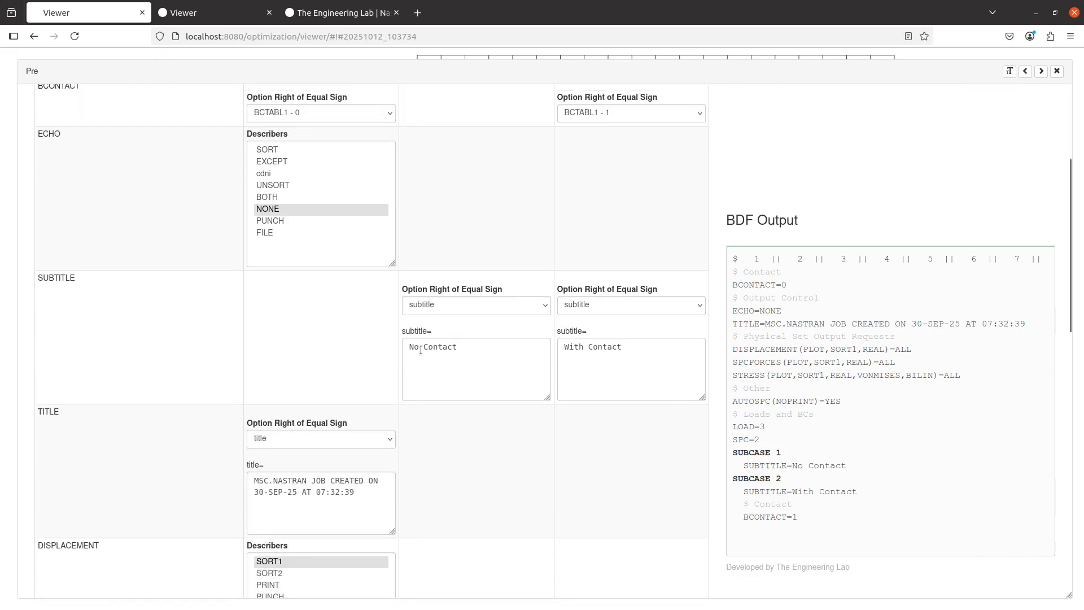
Change the SUBCASE 2 subtitle to "With Contact Pairs" and highlight its line in the BDF output.
left_click(476, 362)
left_click(632, 353)
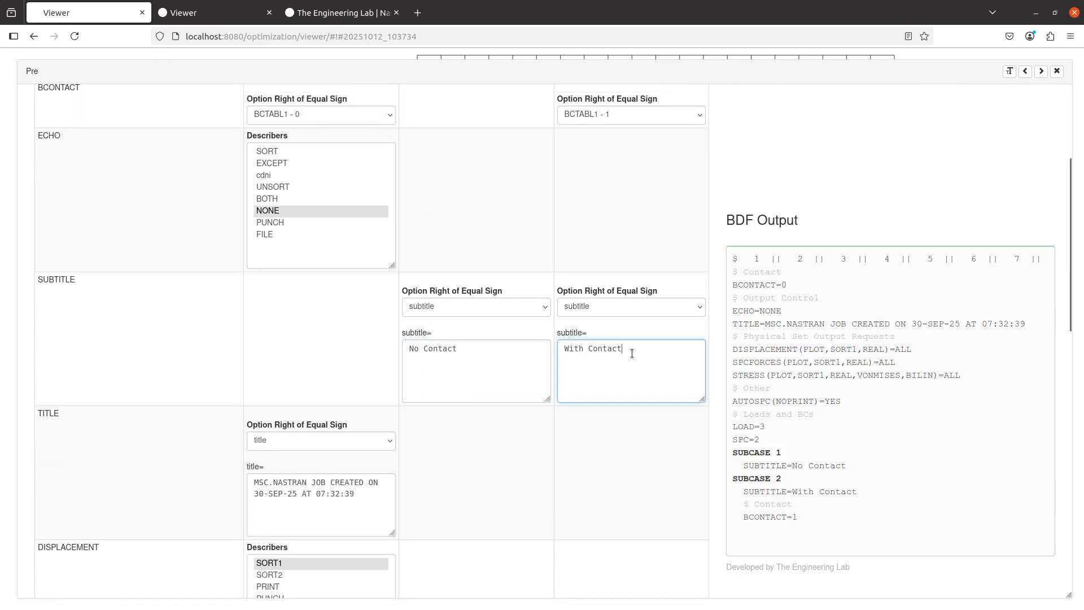
type("Pairs")
left_click_drag(822, 519, 727, 486)
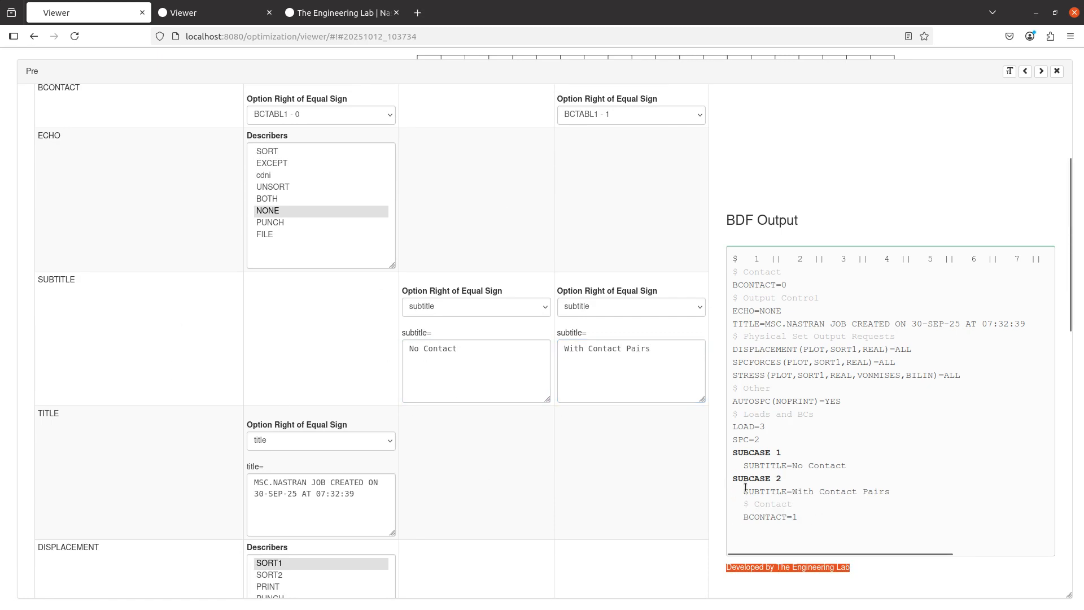
left_click(751, 489)
triple_click(754, 491)
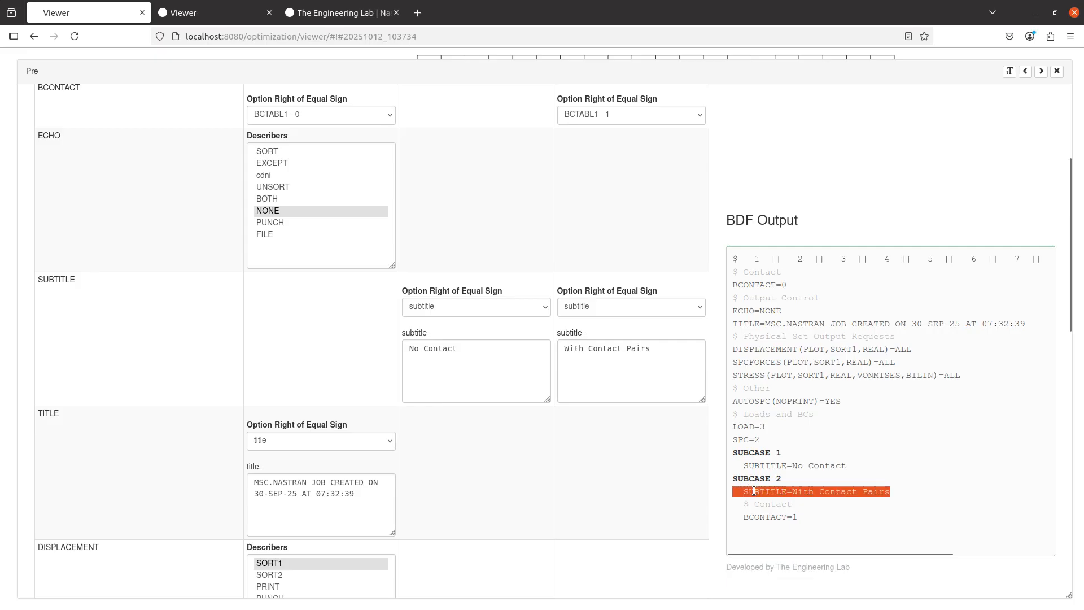
Temporarily append "Test Subtitle" to the SUBCASE 2 subtitle, check the BDF output, and delete it again.
left_click(663, 372)
triple_click(663, 372)
left_click(664, 372)
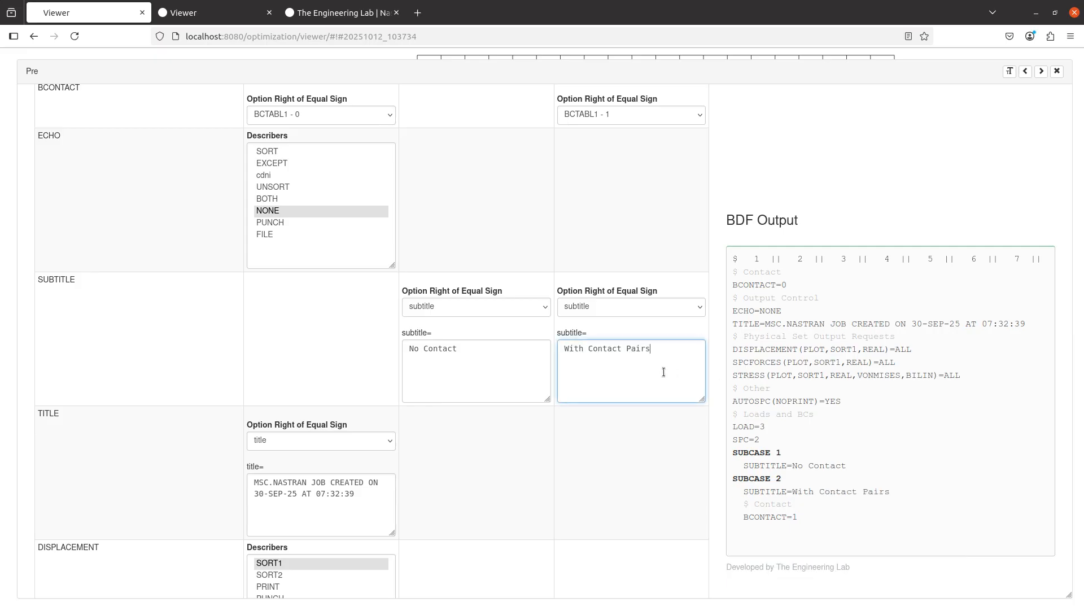
type("Test Subtitle")
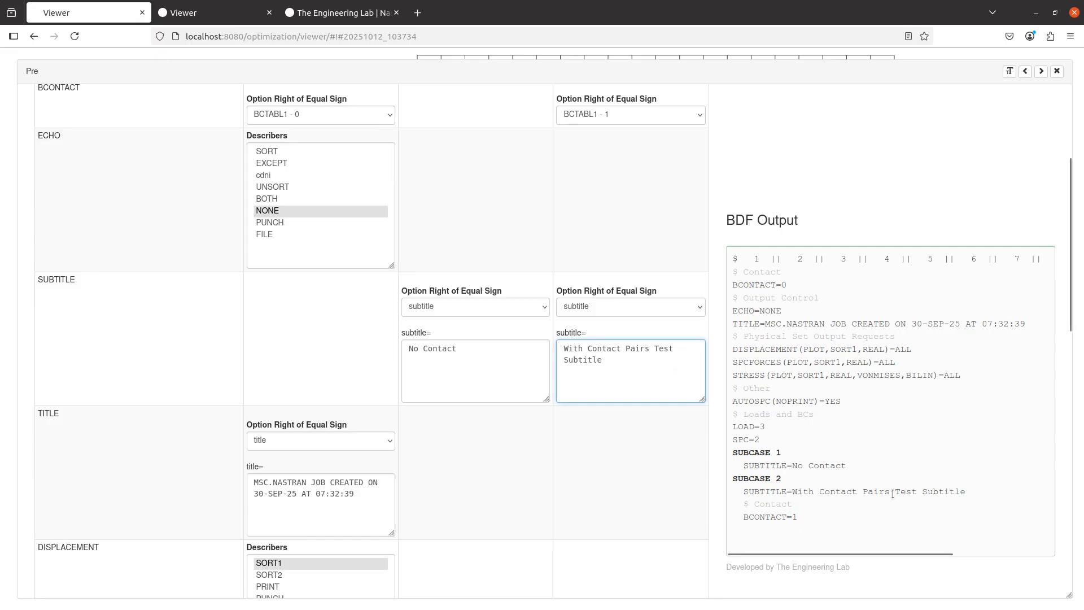
left_click(893, 494)
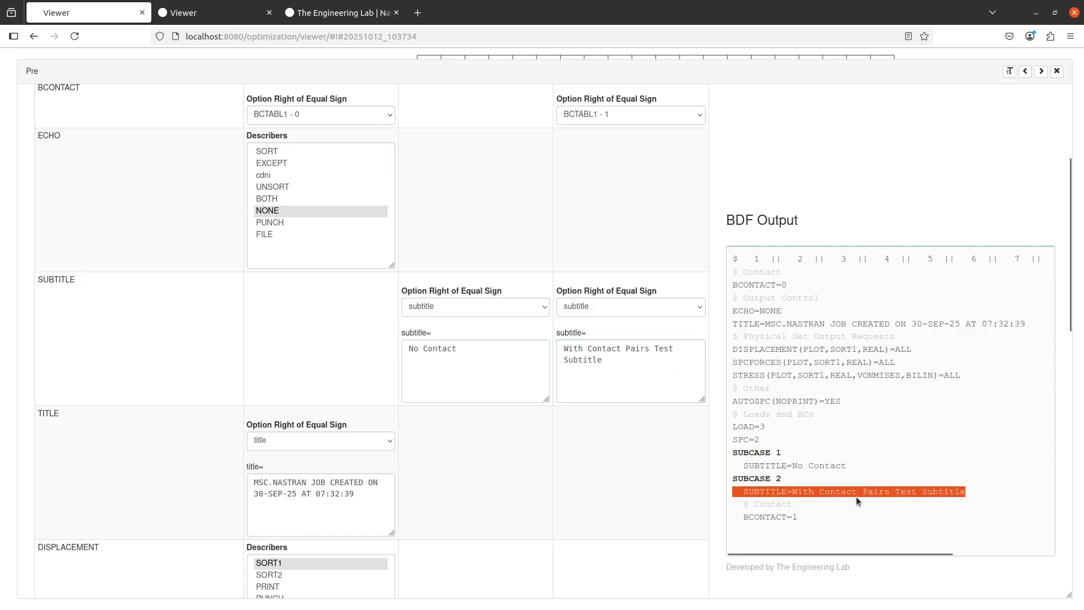
left_click_drag(624, 387, 647, 349)
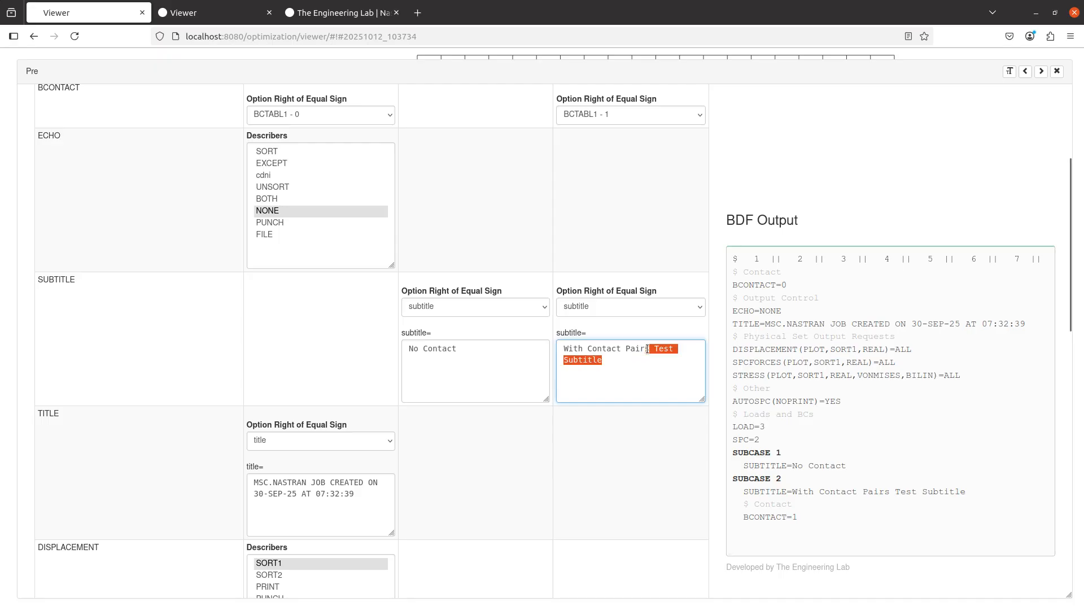
key("BackSpace")
Clear the SUBCASE 2 BCONTACT option and set the above-subcase BCONTACT to AUTO(TOUCH).
scroll(438, 453, "up", 4)
left_click(628, 321)
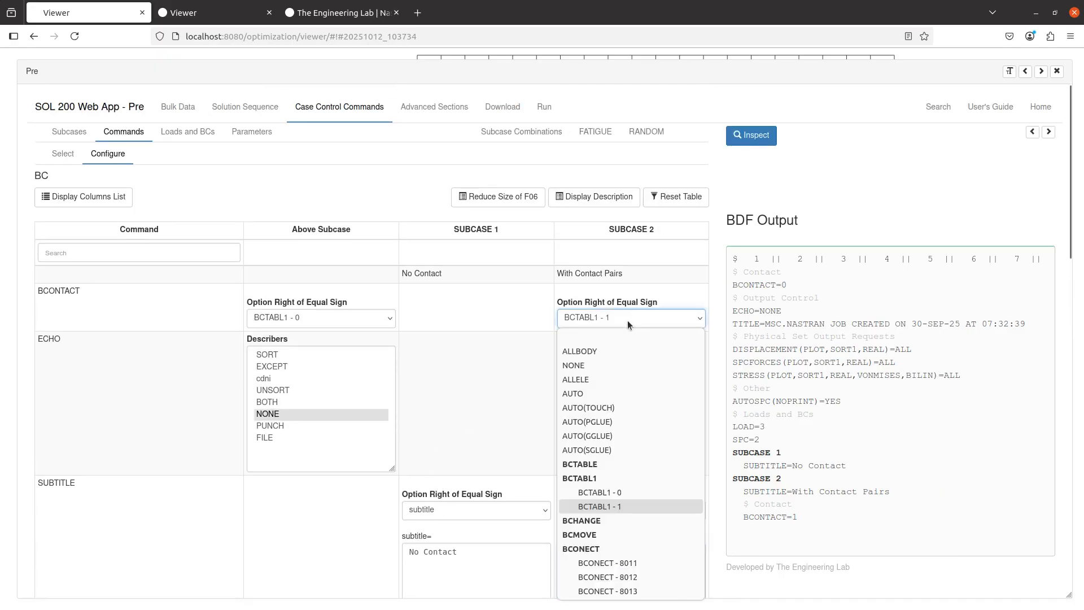
left_click(621, 331)
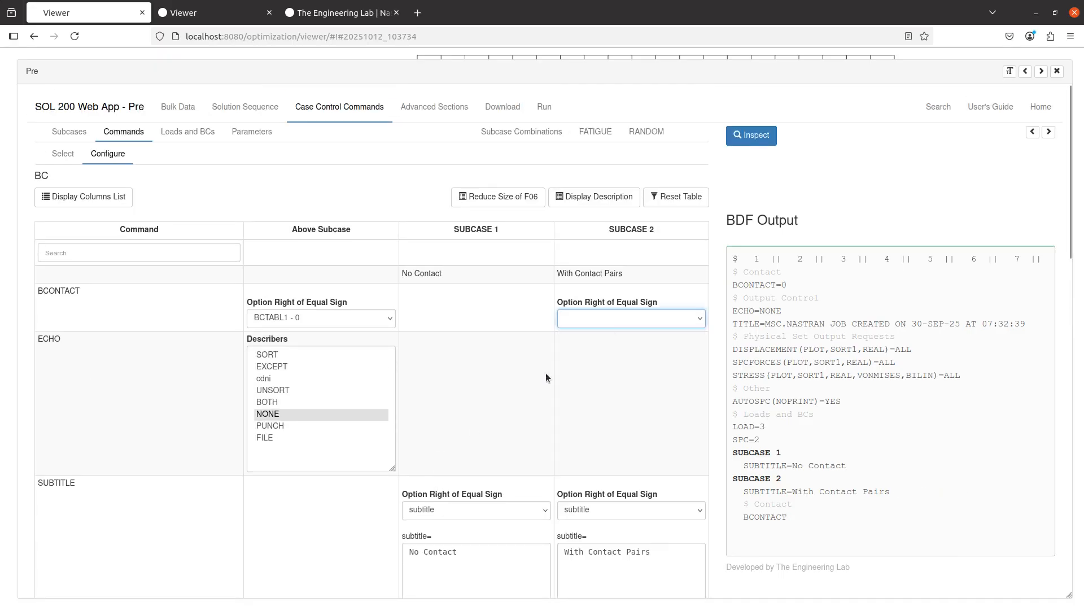
left_click(312, 316)
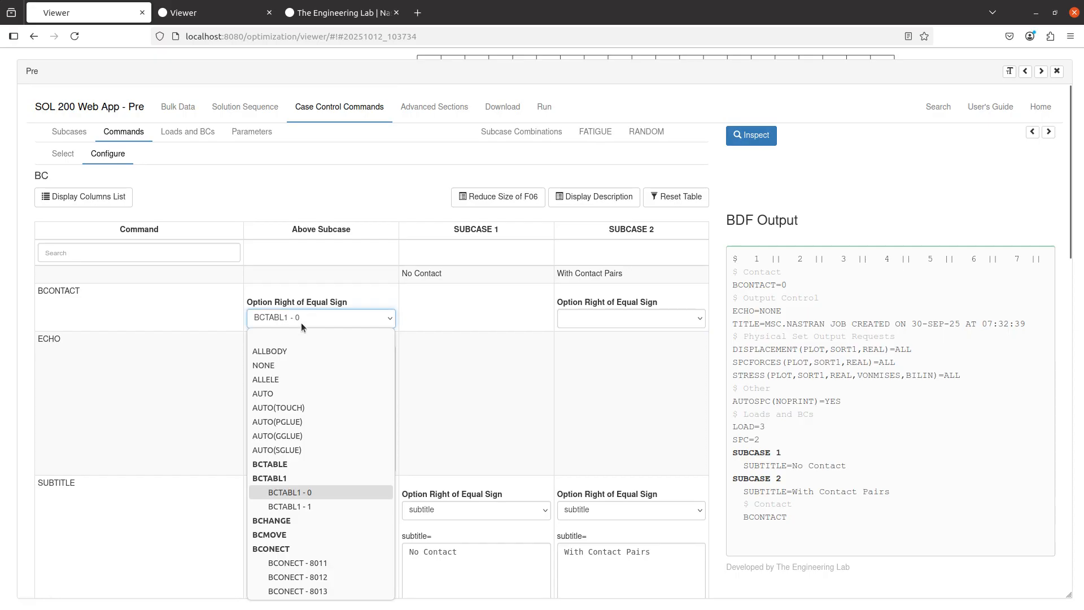
left_click(296, 407)
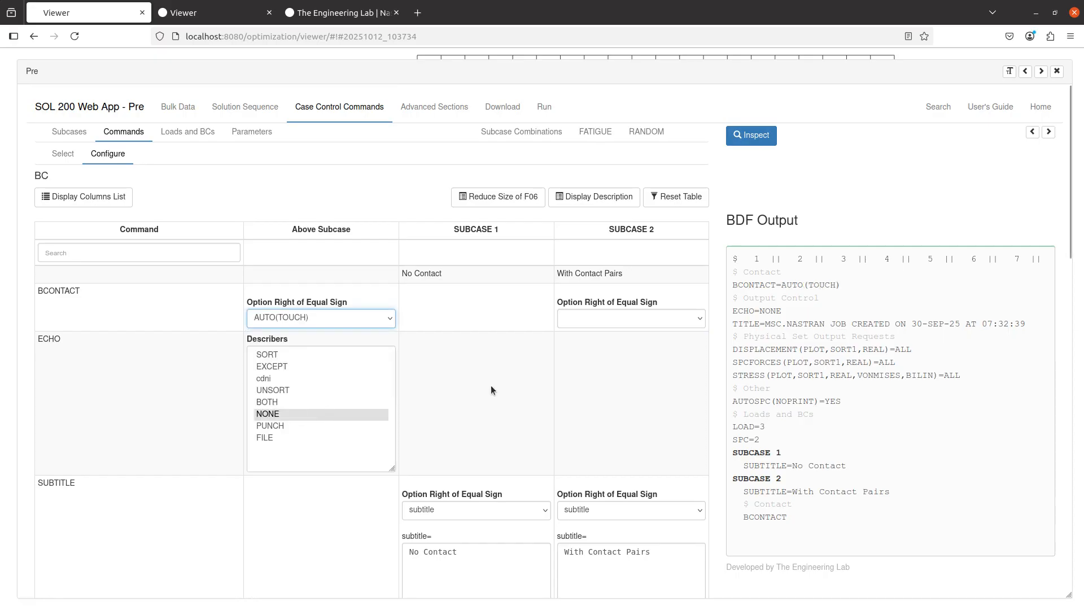
Show only selected case control commands and deselect BCONTACT for SUBCASE 2.
left_click(60, 154)
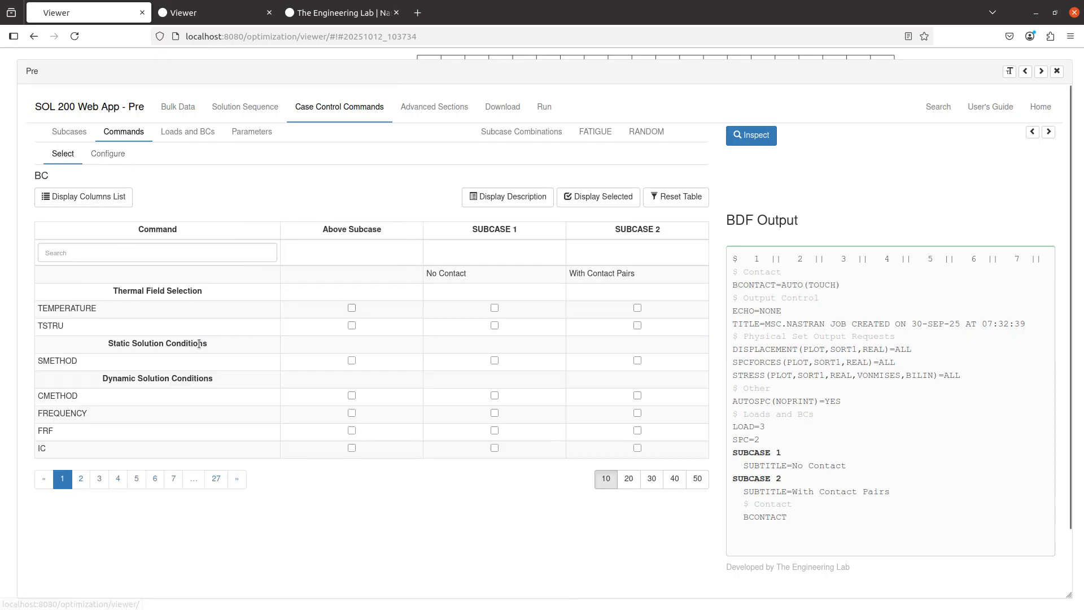
left_click(604, 206)
left_click(637, 291)
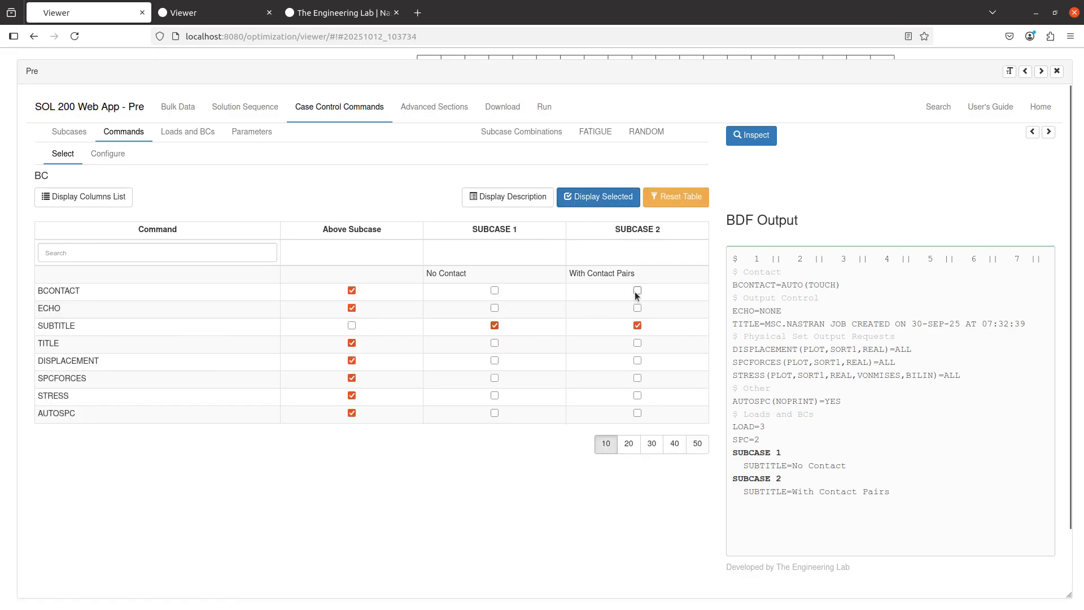
left_click(107, 154)
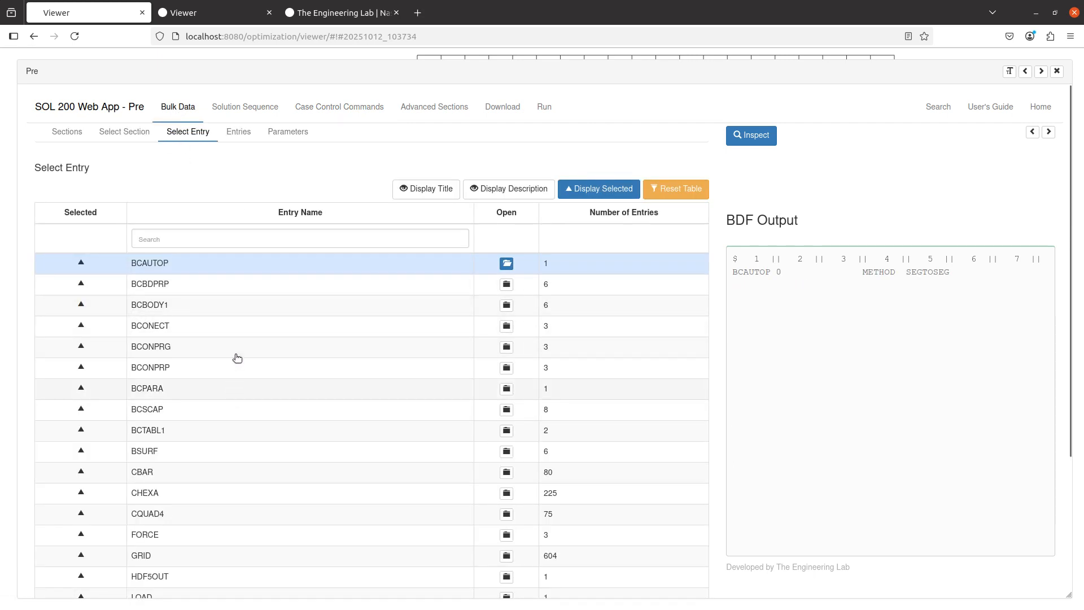
Set the BCAUTOP entry's METHOD value to NODESURF.
left_click(226, 262)
left_click(602, 324)
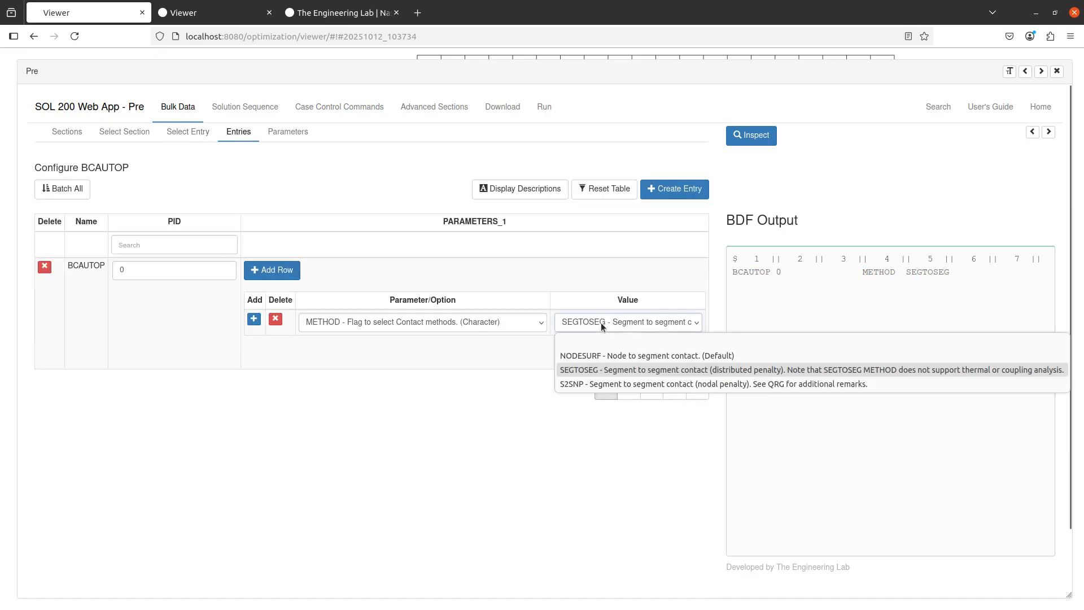
left_click(594, 355)
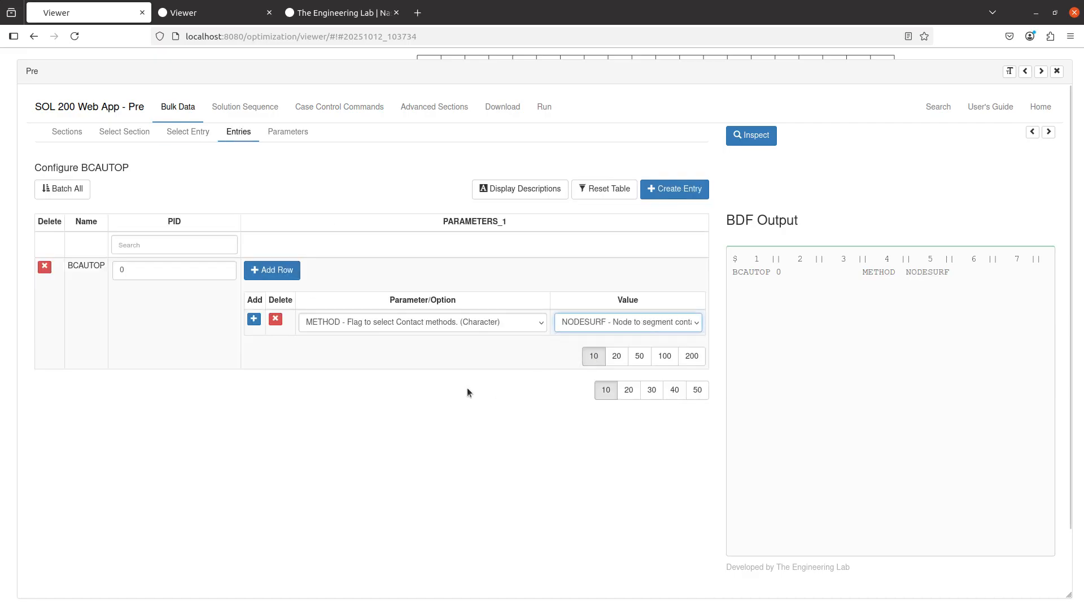
Switch to the Nonlinear User's Guide PDF and highlight the Beam Elements passage about beam contact at nodes.
left_click(492, 115)
left_click(565, 269)
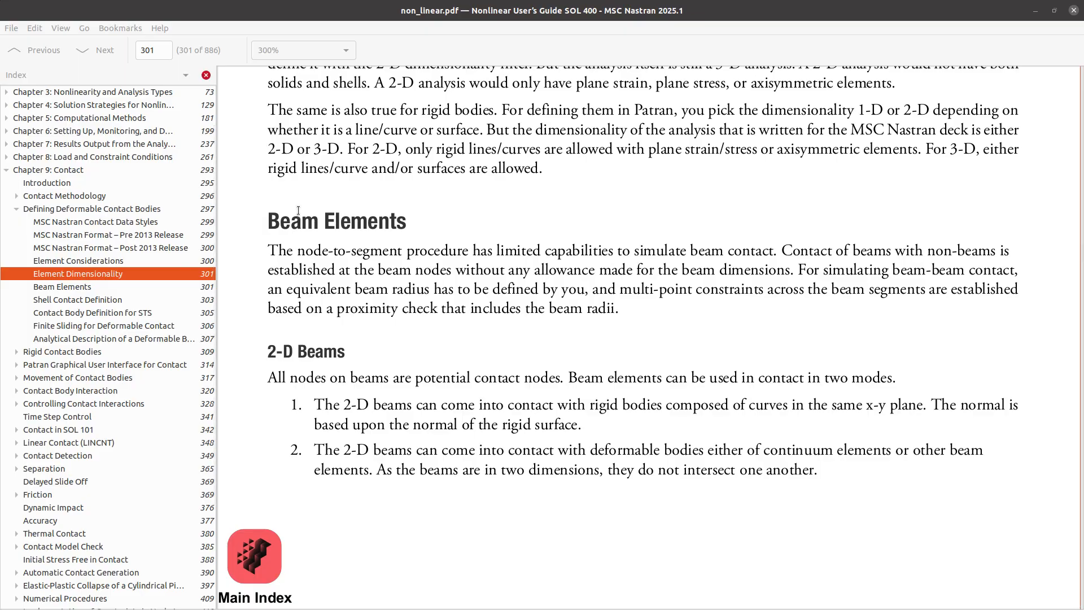
left_click_drag(269, 219, 828, 482)
left_click(799, 463)
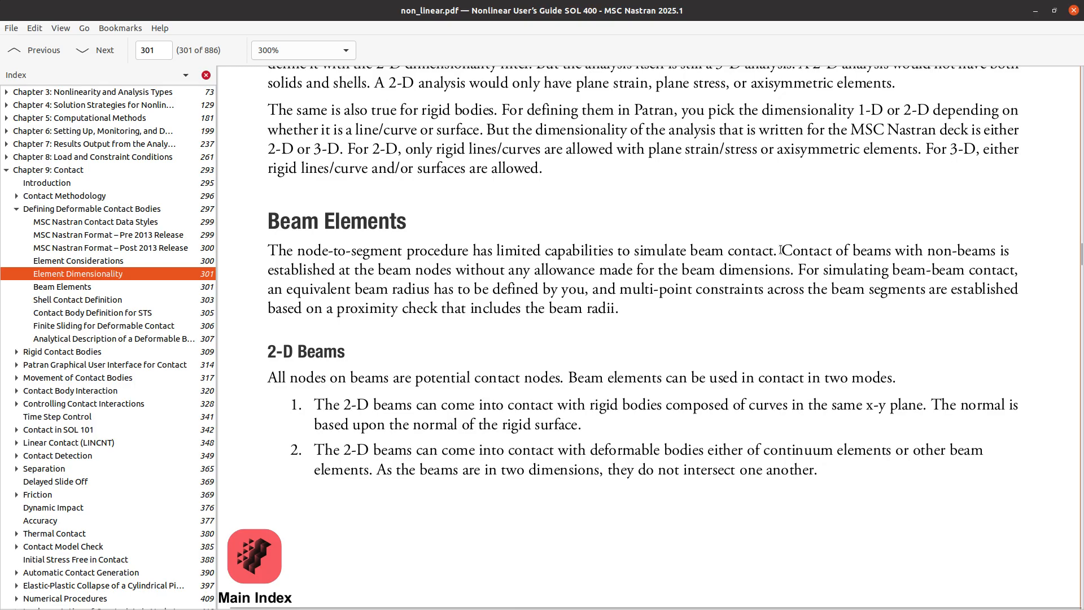
left_click_drag(781, 250, 793, 276)
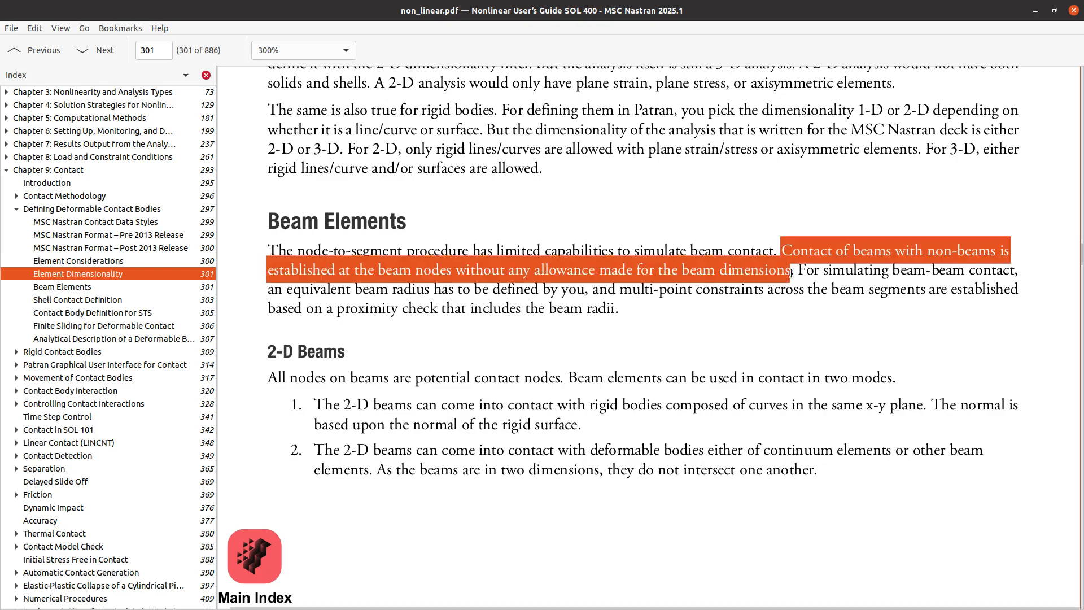
left_click(788, 242)
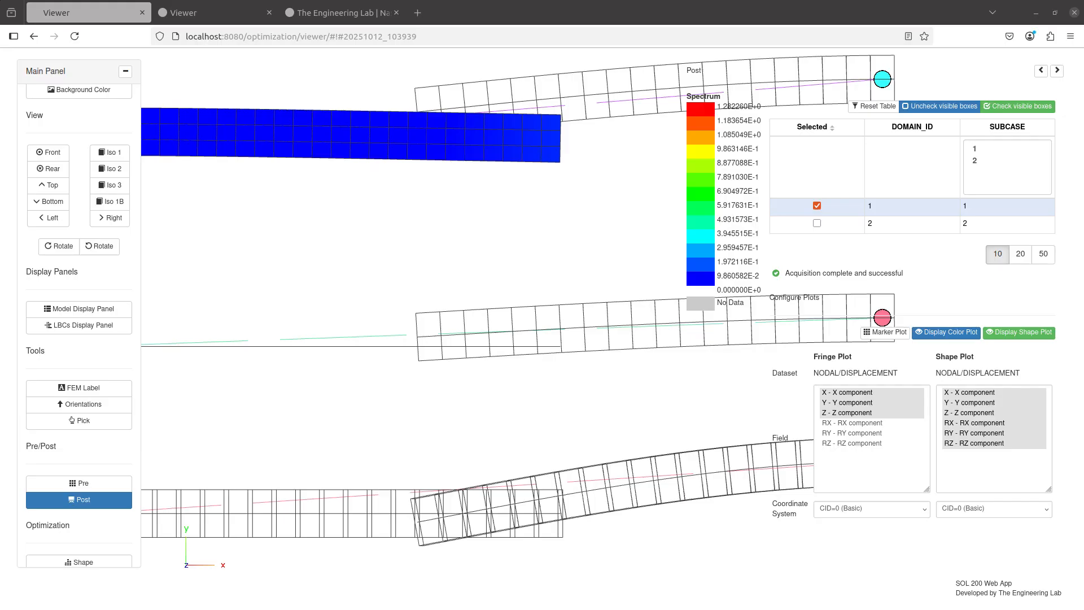
Turn off the detail wireframe display for the four PBARL properties and return to the Post results.
left_click_drag(721, 231, 635, 241)
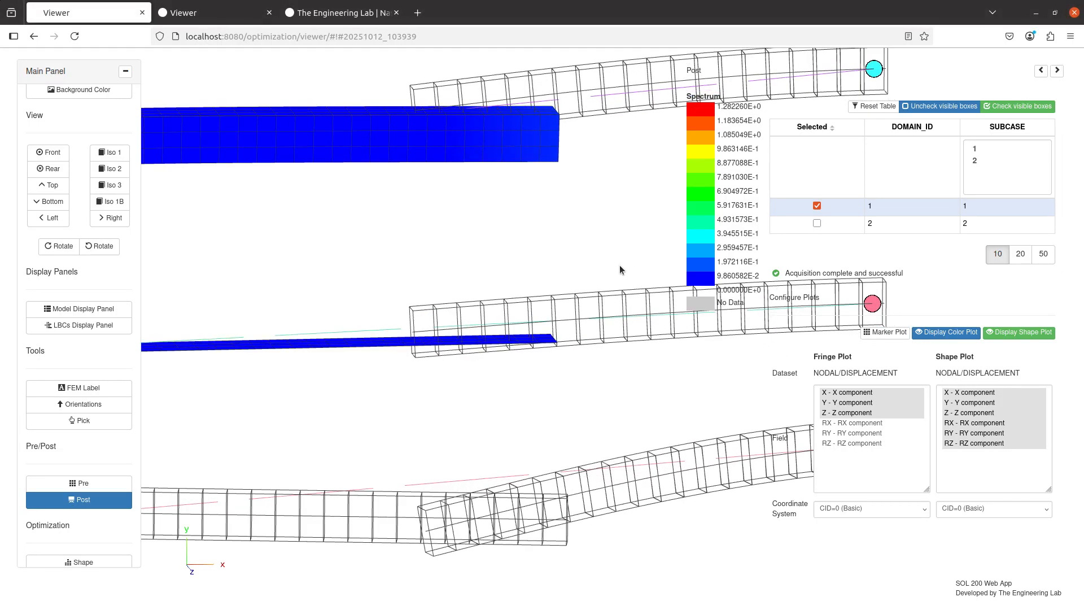
left_click_drag(419, 338, 449, 398)
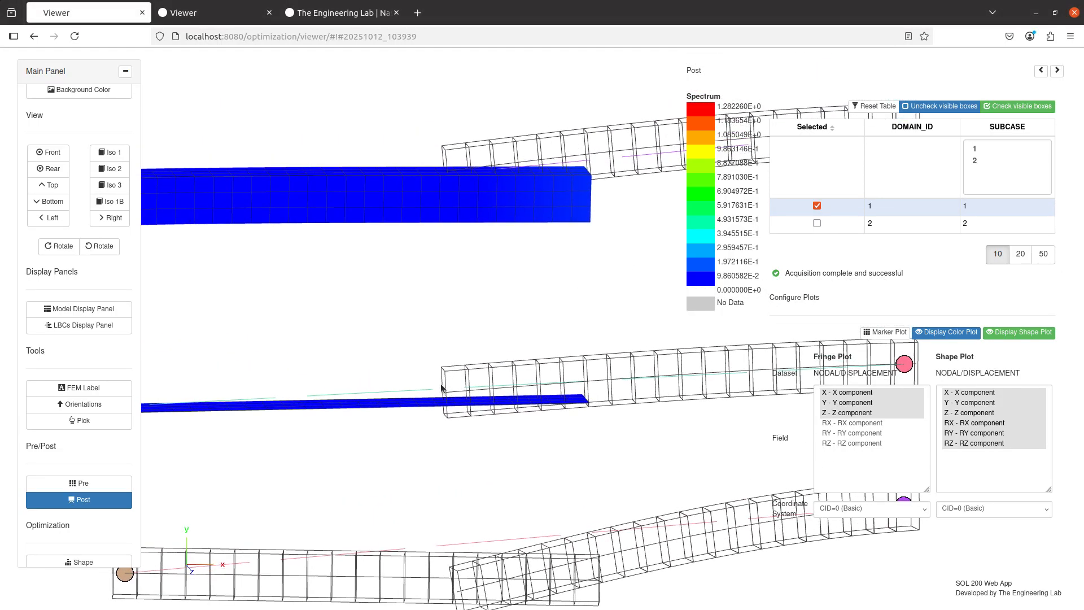
left_click_drag(435, 358, 416, 327)
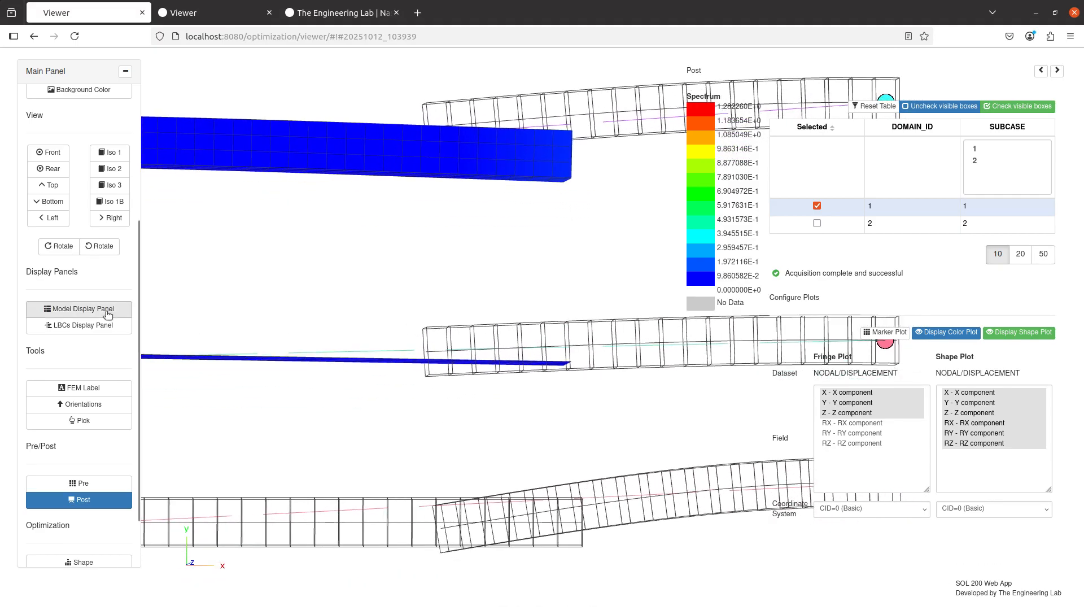
left_click(79, 309)
left_click(1035, 281)
left_click(1035, 299)
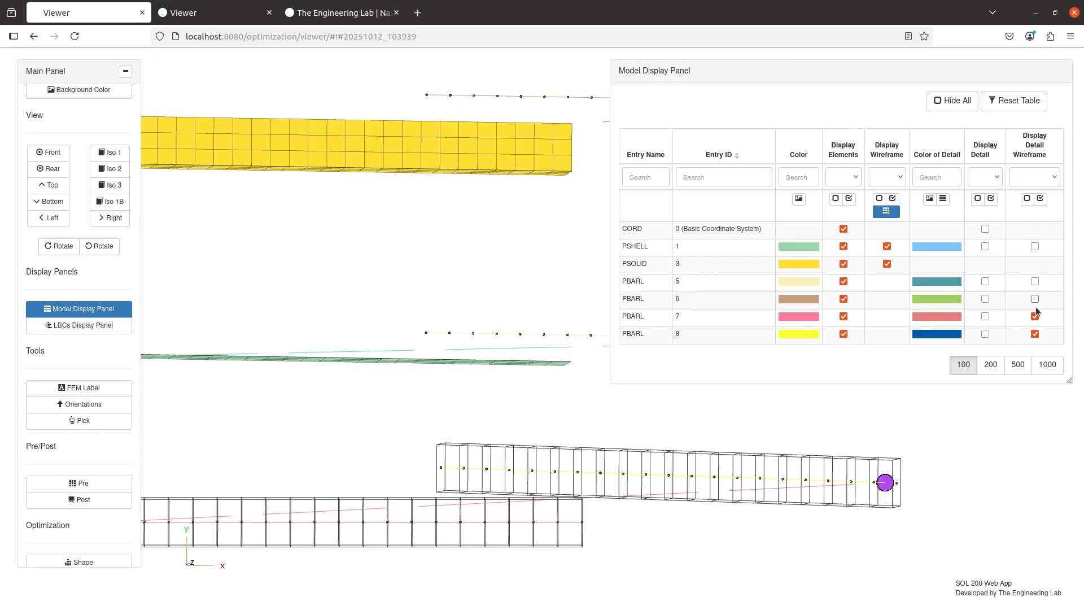
left_click(1035, 316)
left_click(1035, 334)
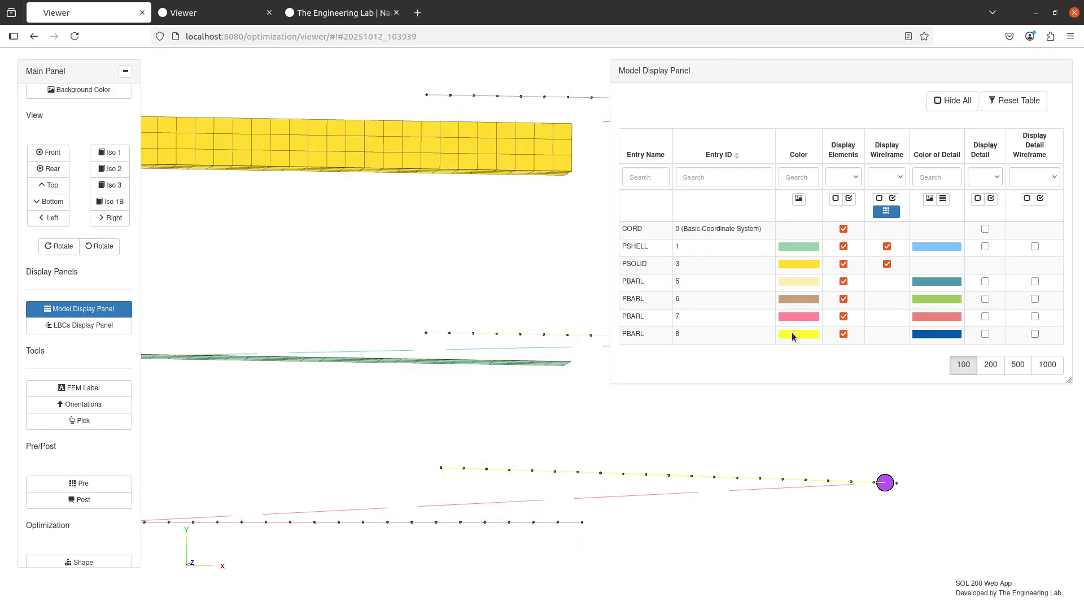
left_click(99, 499)
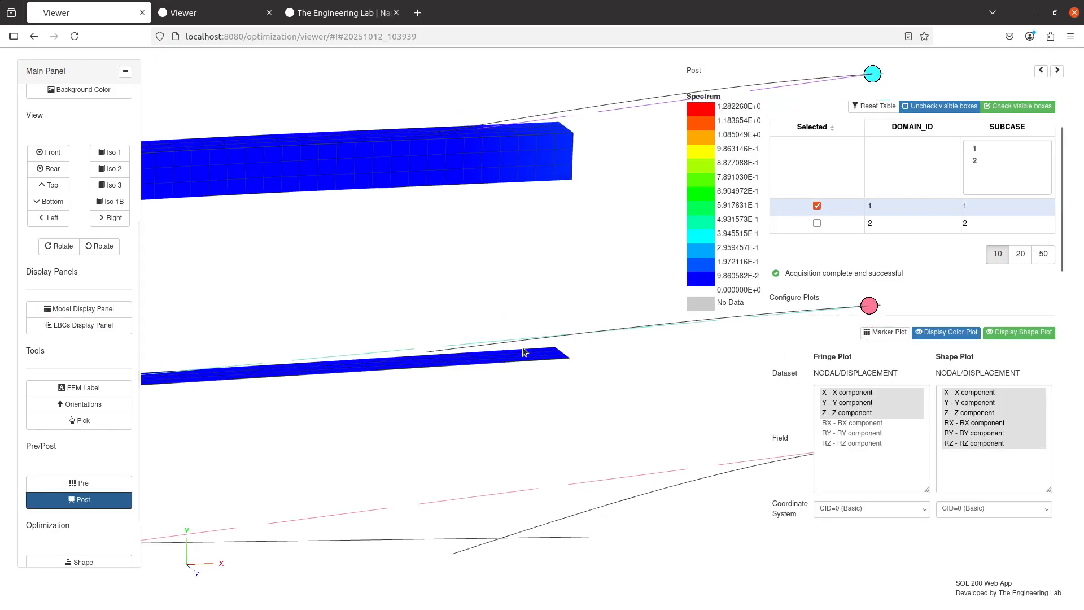
Switch to front view and toggle the displacement shape plot on and off to compare deformations, leaving it off.
mouse_move(450, 364)
left_mouse_down()
mouse_move(414, 357)
mouse_move(445, 274)
mouse_move(442, 301)
mouse_move(469, 358)
left_mouse_up()
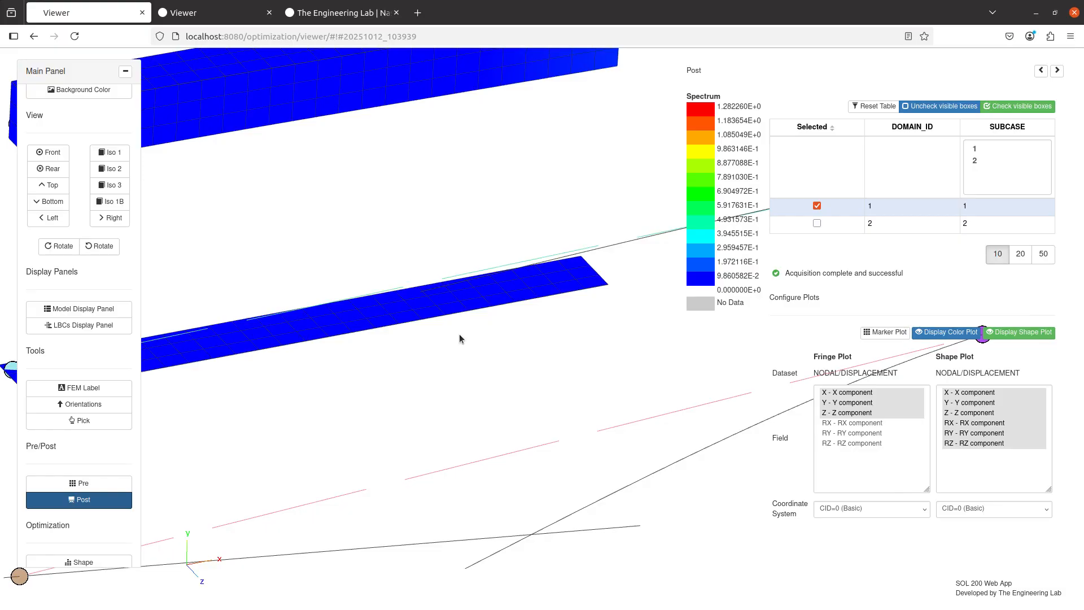
left_click(48, 153)
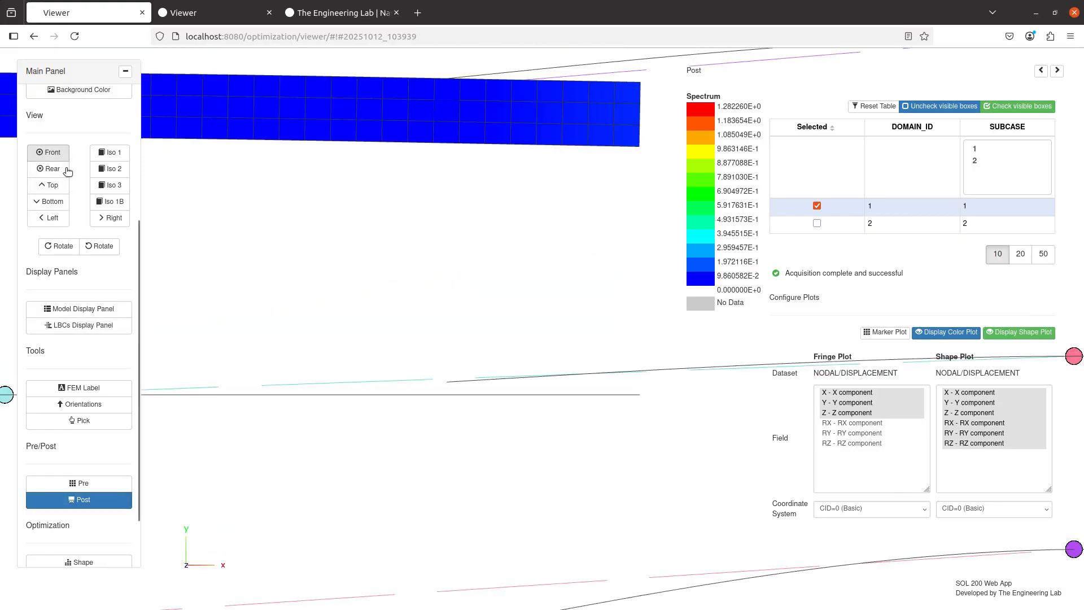
left_click_drag(463, 359, 443, 242)
scroll(451, 306, "down", 3)
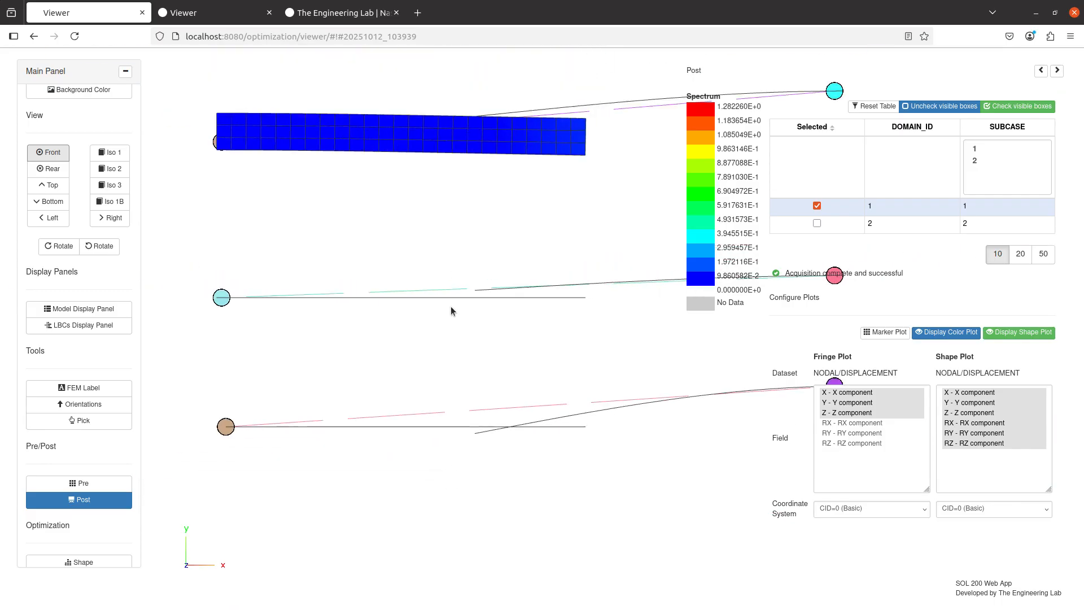
left_click(1038, 339)
left_click(1037, 338)
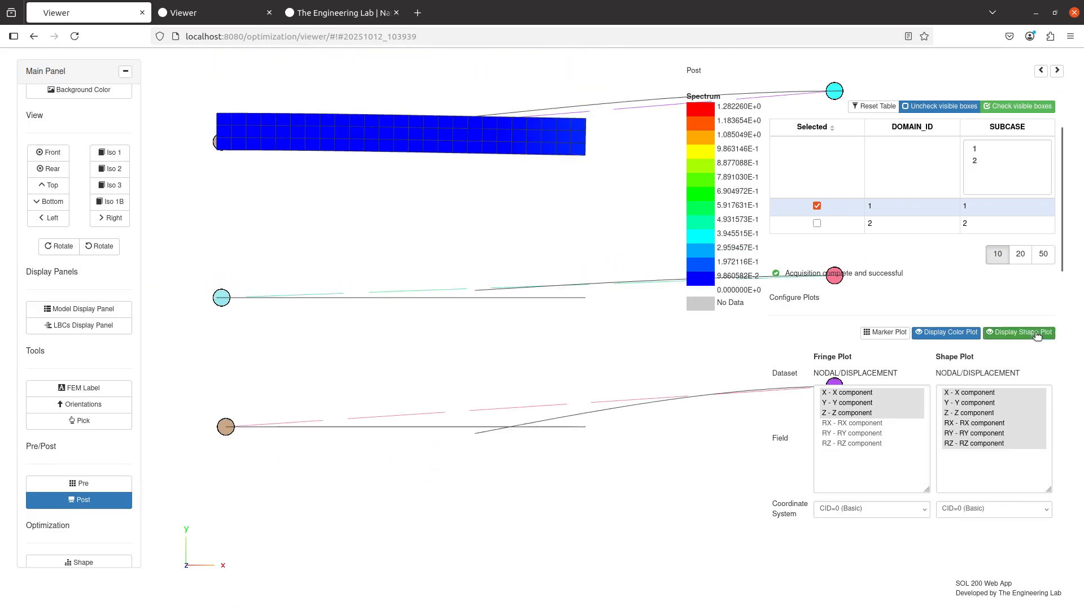
left_click(49, 152)
left_click(1038, 332)
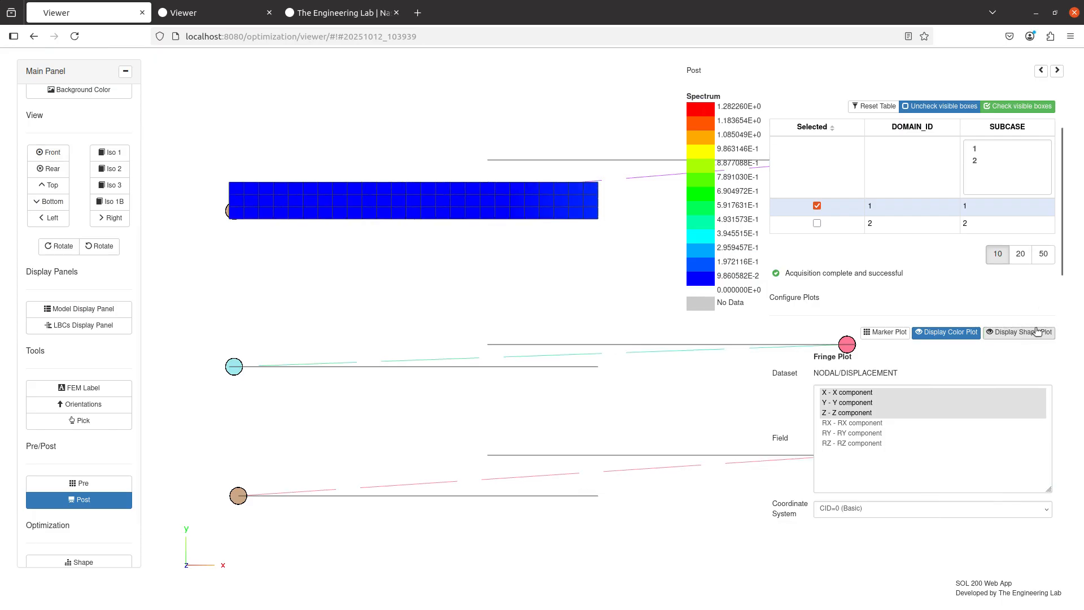
left_click(1038, 332)
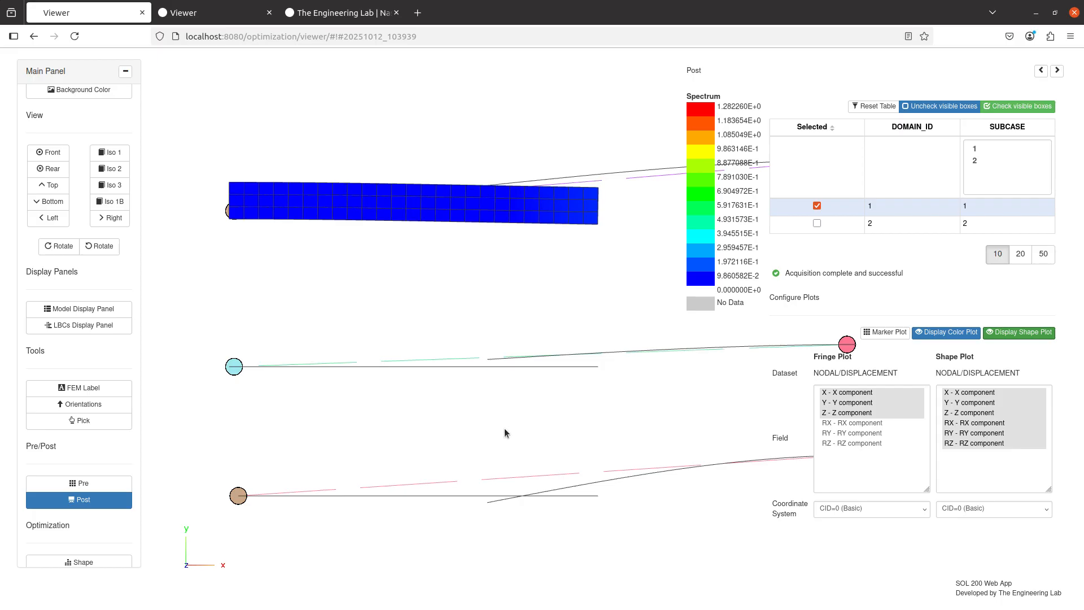
left_click(1022, 332)
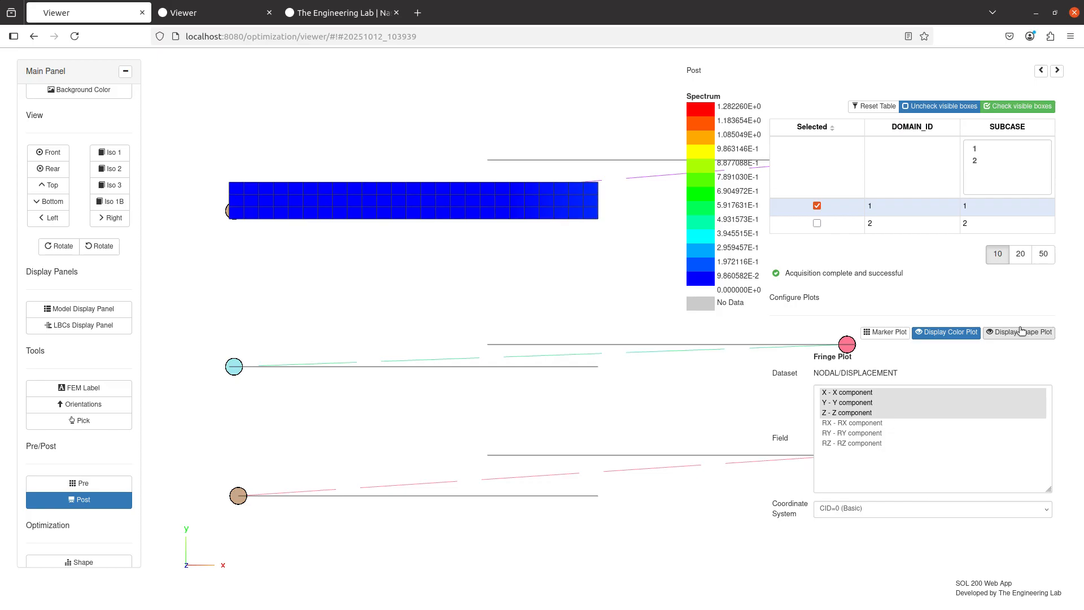
left_click(1021, 332)
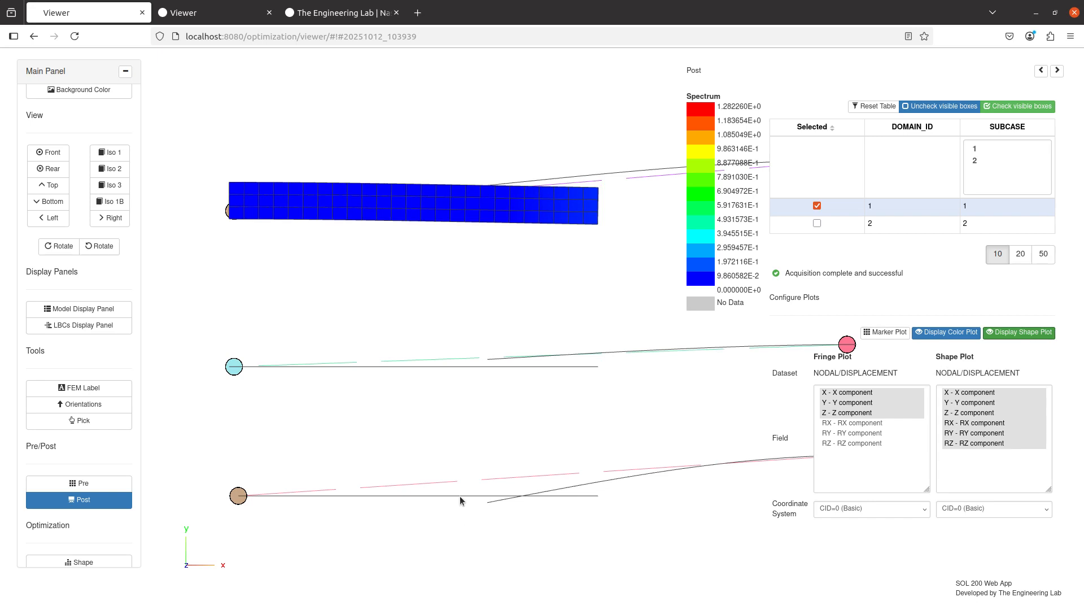
left_click(1019, 332)
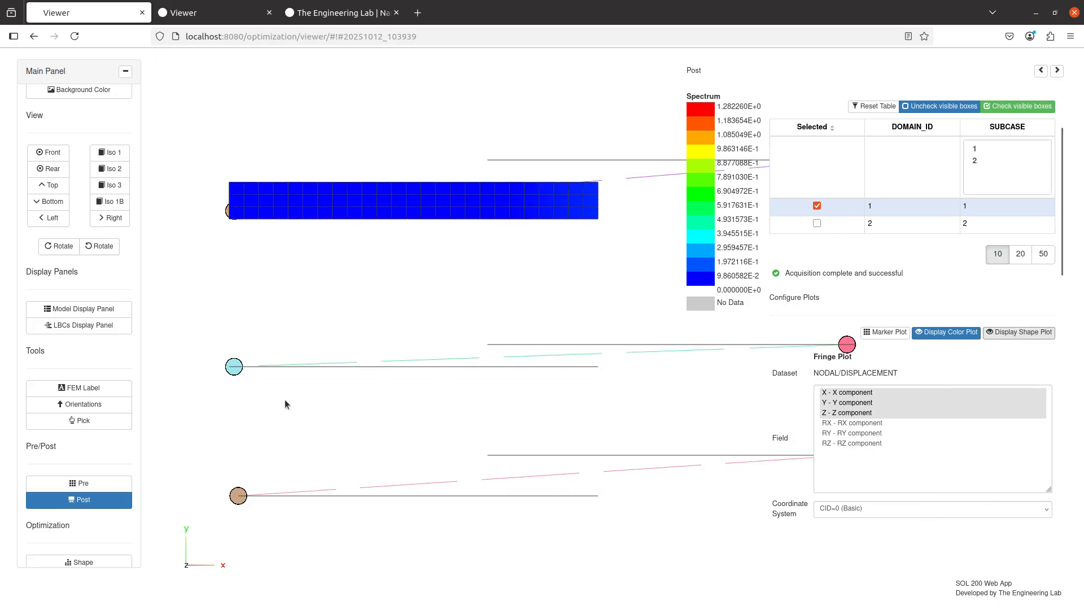
Return to the Pre bulk data and change the BCAUTOP entry's METHOD value to SEGTOSEG.
left_click(108, 484)
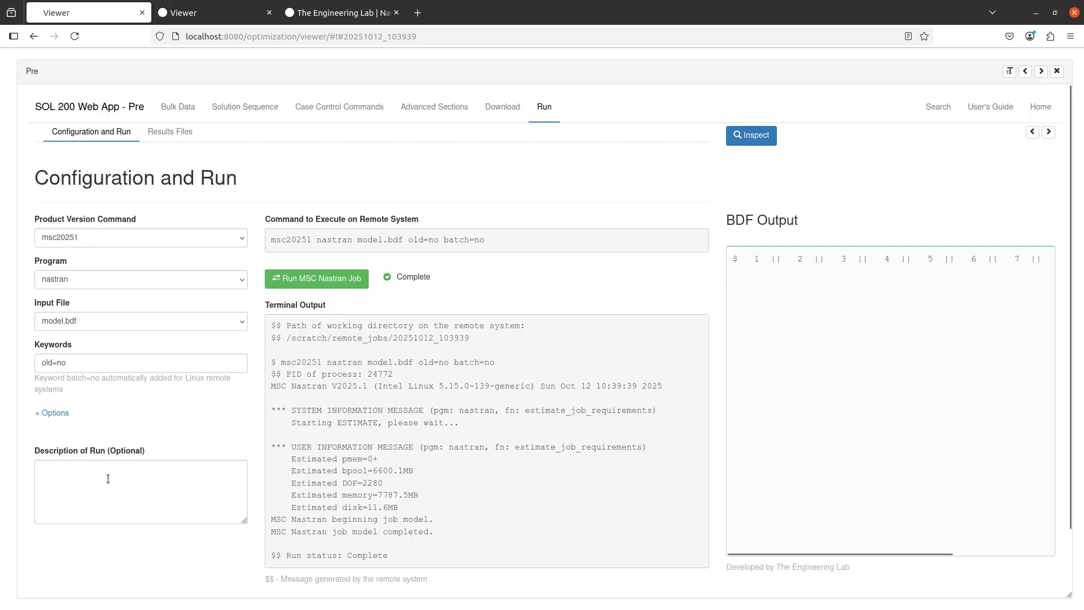
left_click(183, 108)
left_click(579, 322)
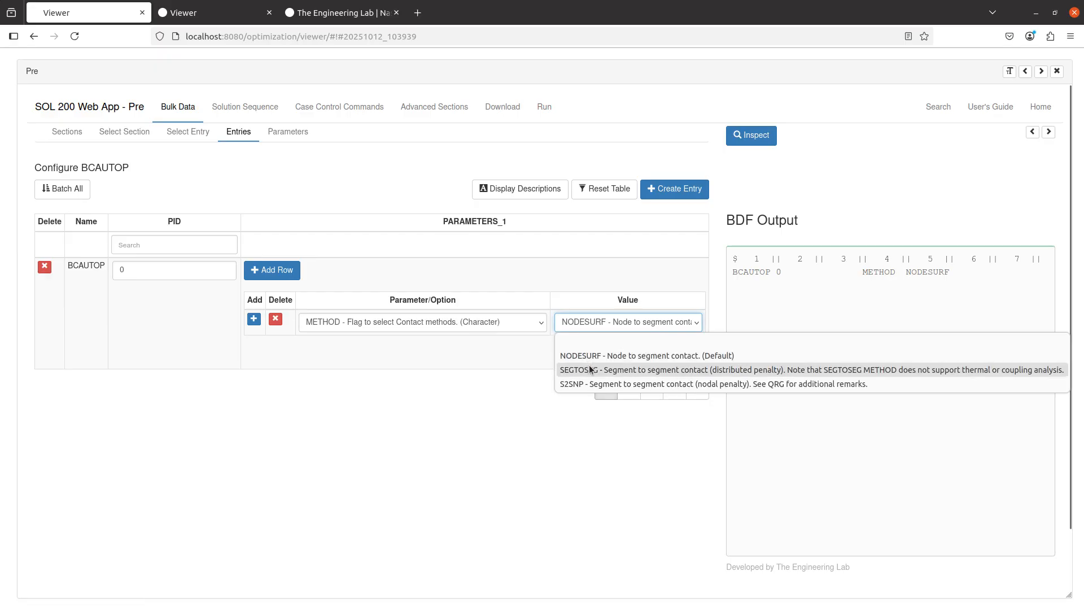
left_click(591, 369)
Upload the updated BDF and immediately run the Nastran job.
left_click(503, 108)
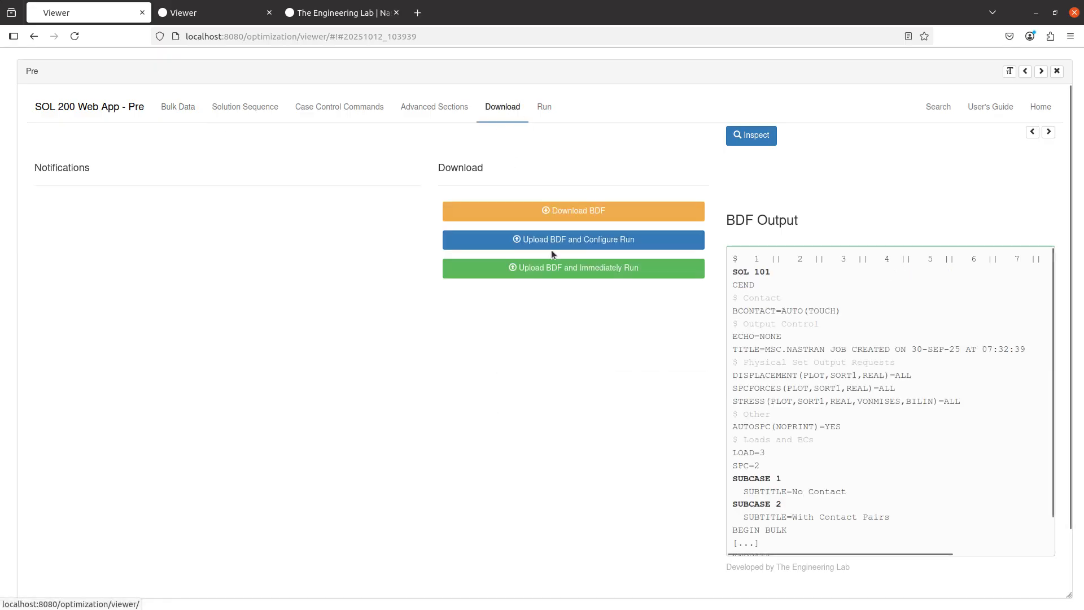
left_click(593, 269)
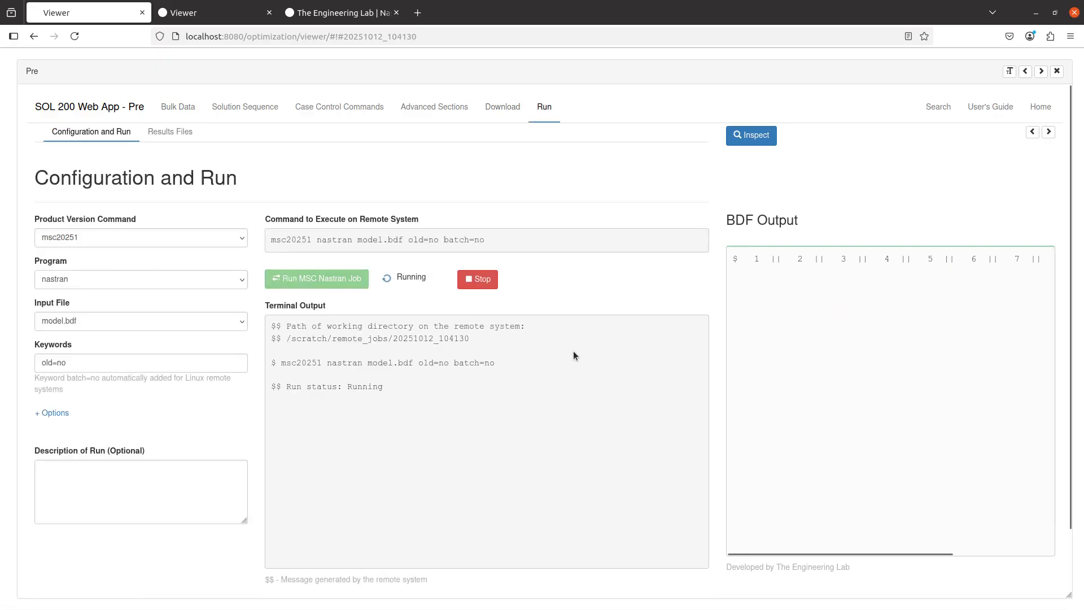
Switch to the agenda notes, review them, and return to the browser viewer.
key("alt+Tab")
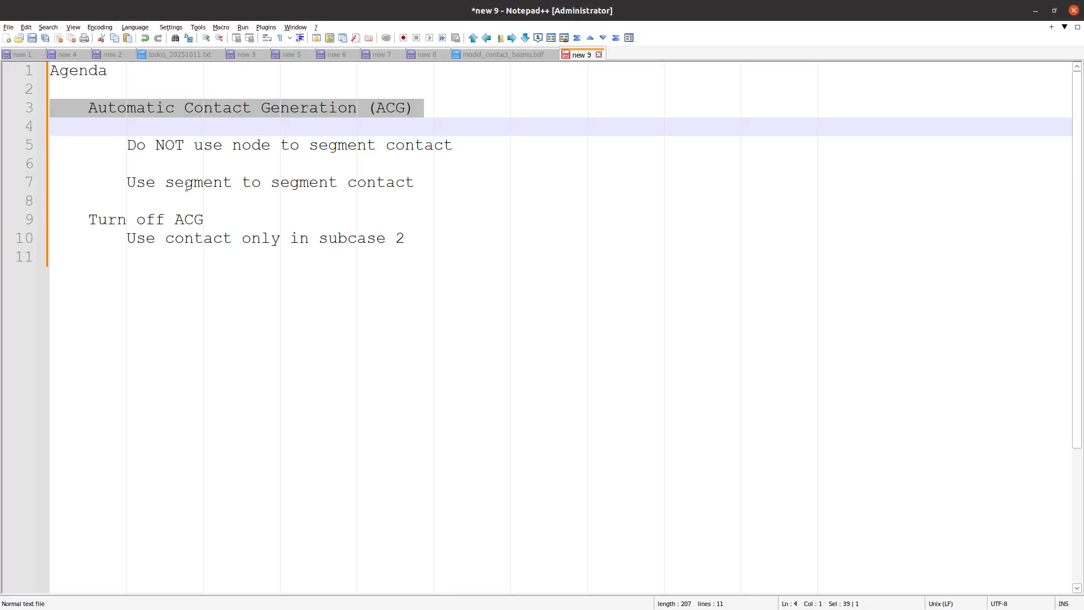
left_click(179, 261)
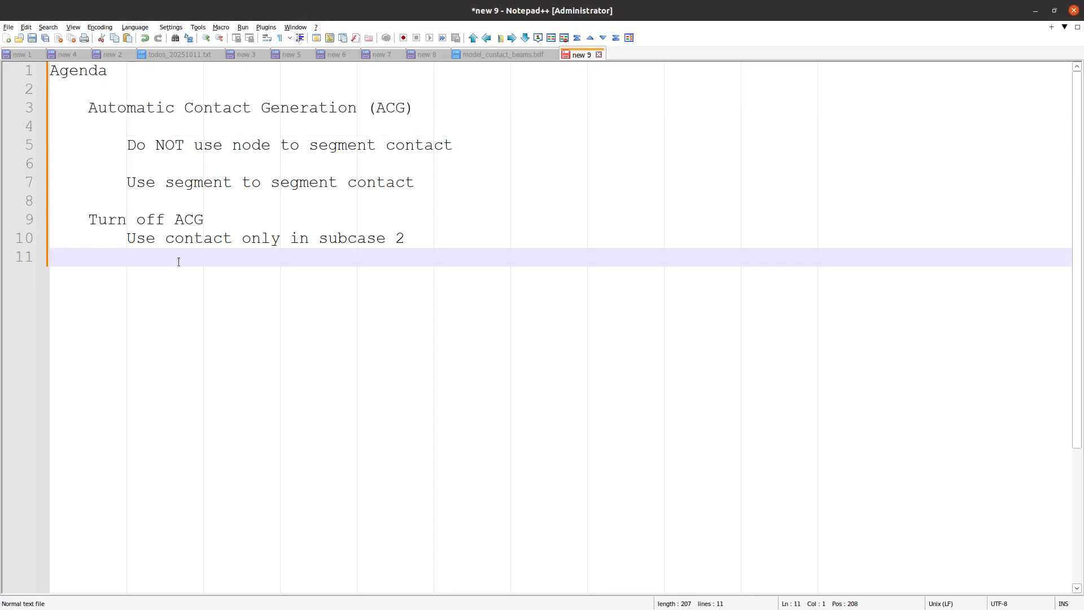
key("alt+Tab")
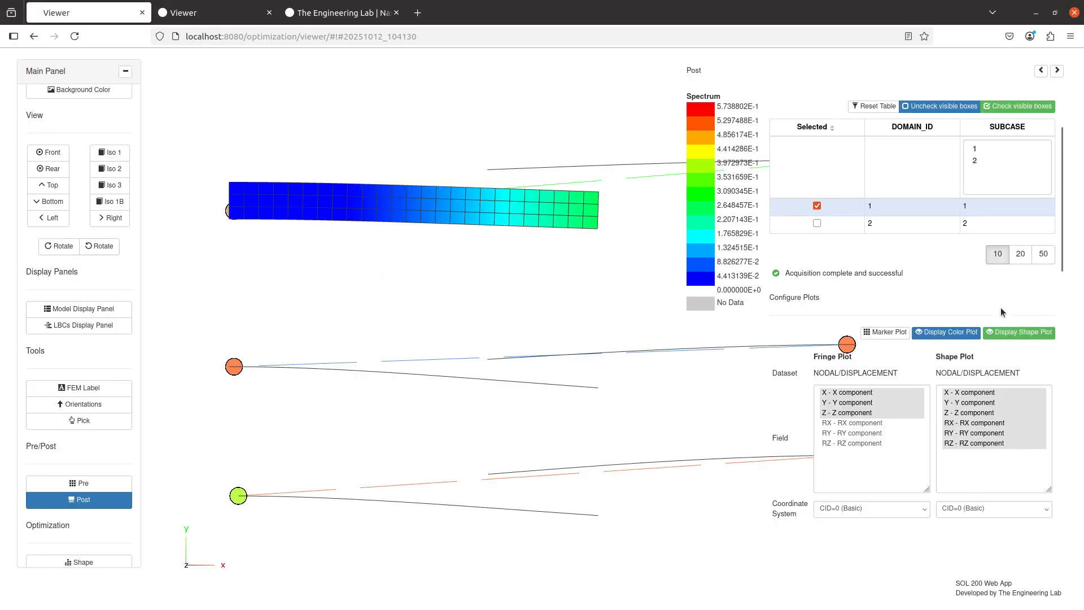
Toggle the displacement shape plot repeatedly to compare the new results' deformation, ending with it off.
left_click(1023, 332)
left_click(1023, 332)
left_click(1023, 332)
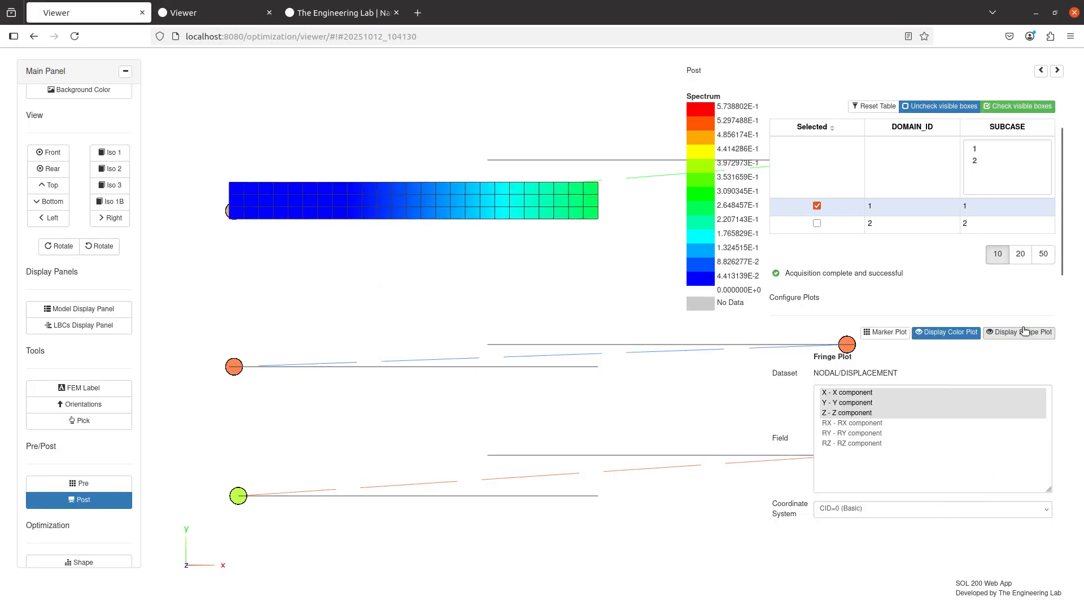
left_click(1023, 332)
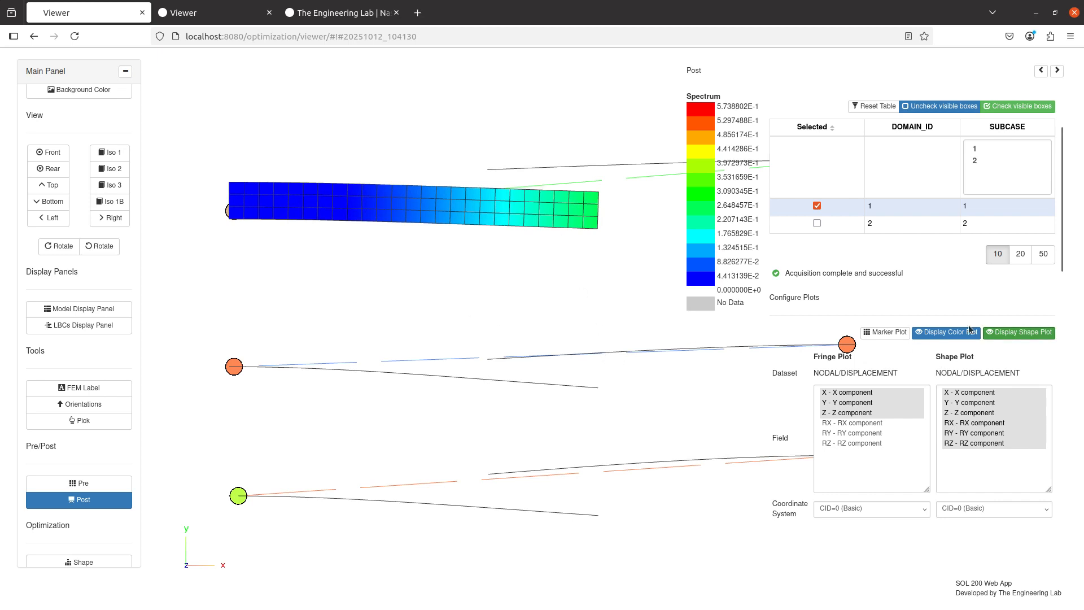
left_click(1016, 333)
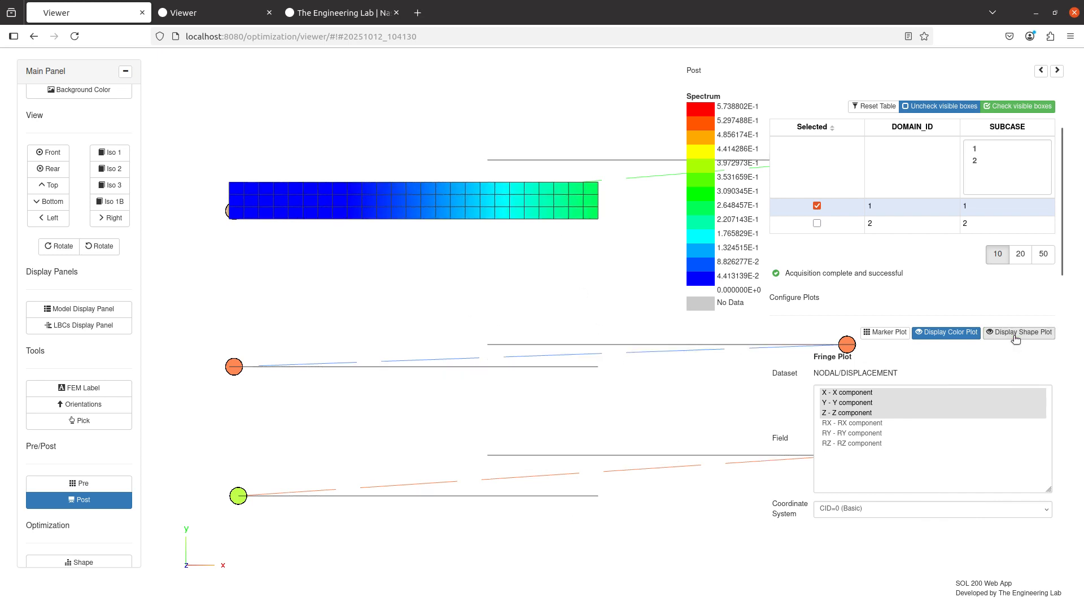
Turn on detail display and detail wireframe for the four PBARL properties, then return to the Post results.
left_click(70, 311)
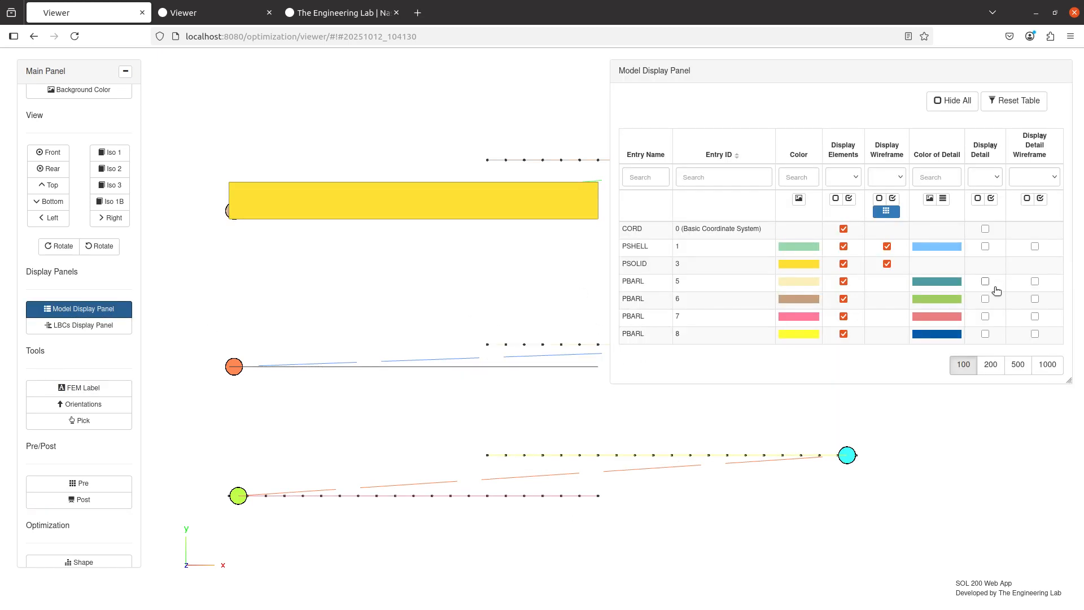
left_click(994, 285)
left_click(994, 299)
left_click(995, 315)
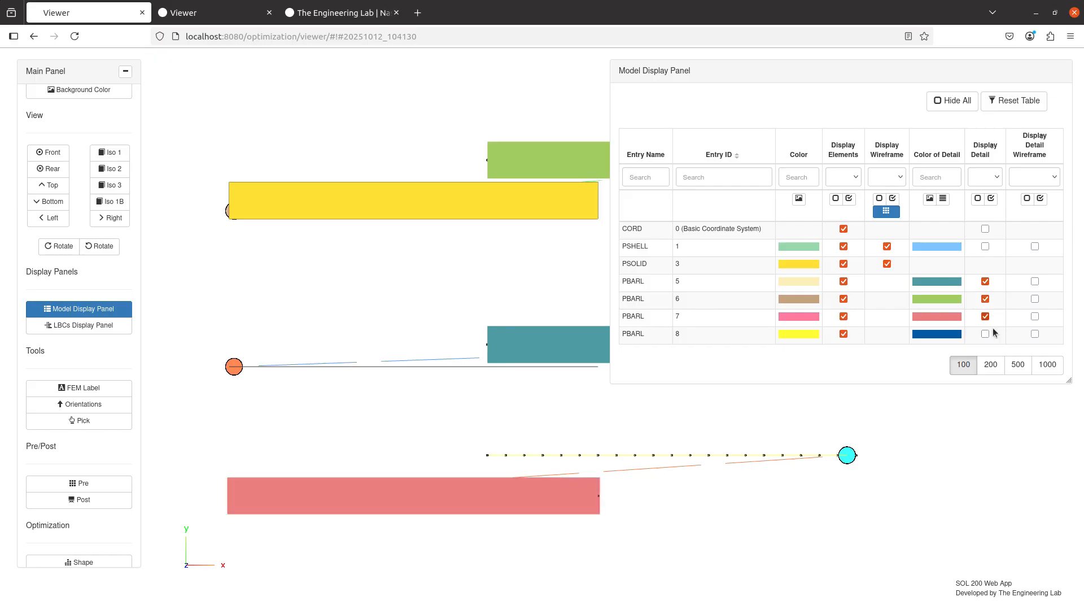
left_click(985, 333)
left_click(1035, 334)
left_click(1035, 317)
left_click(1035, 299)
left_click(1035, 281)
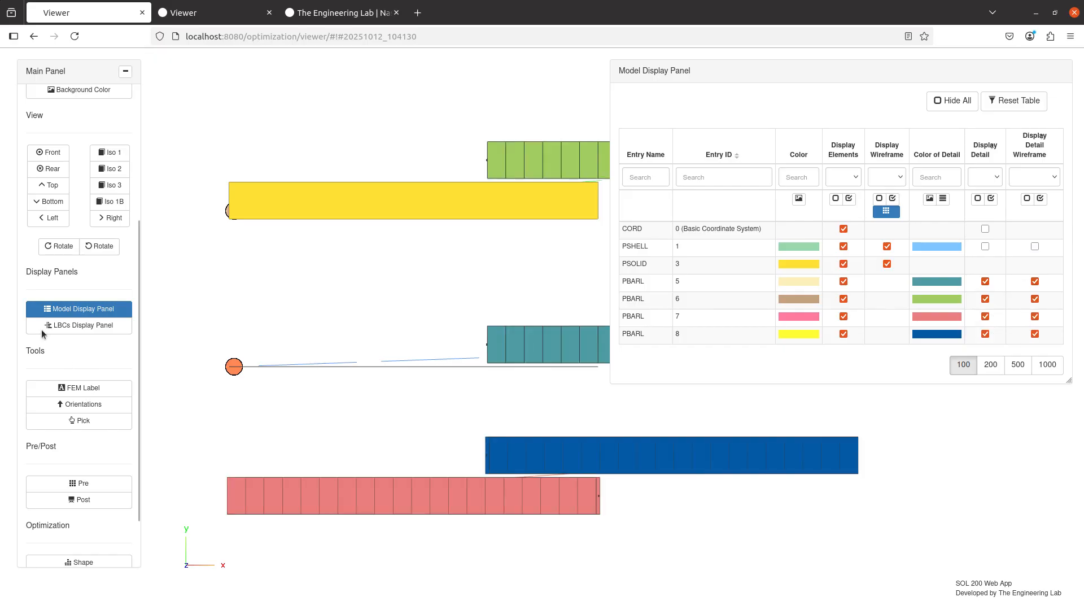
left_click(56, 310)
left_click(79, 499)
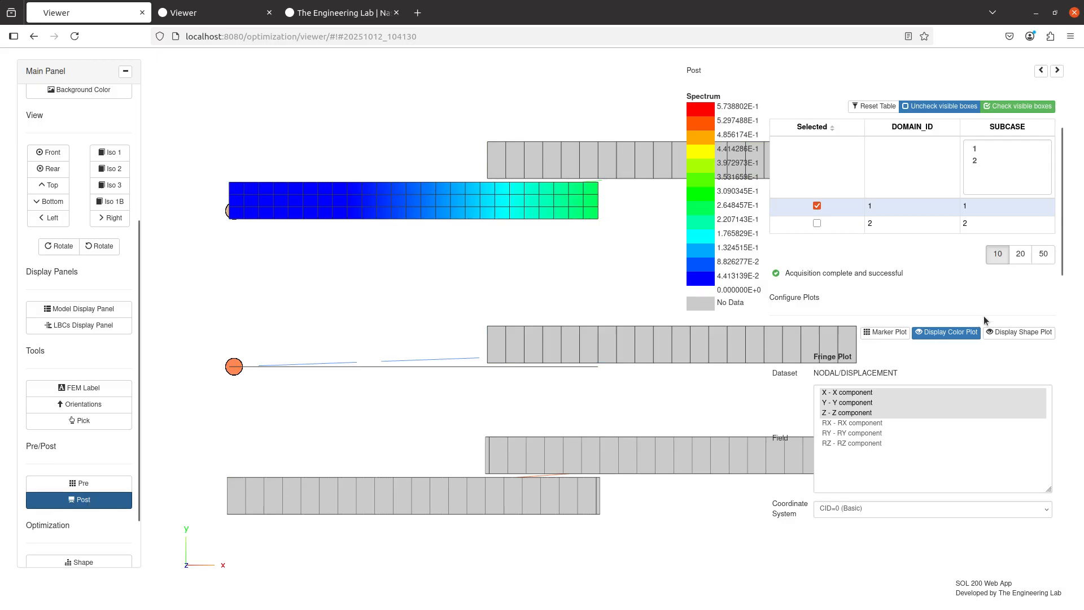
Toggle the displacement shape plot on and off to compare the beams' deflections with their cross-section details, leaving it off.
left_click(1004, 332)
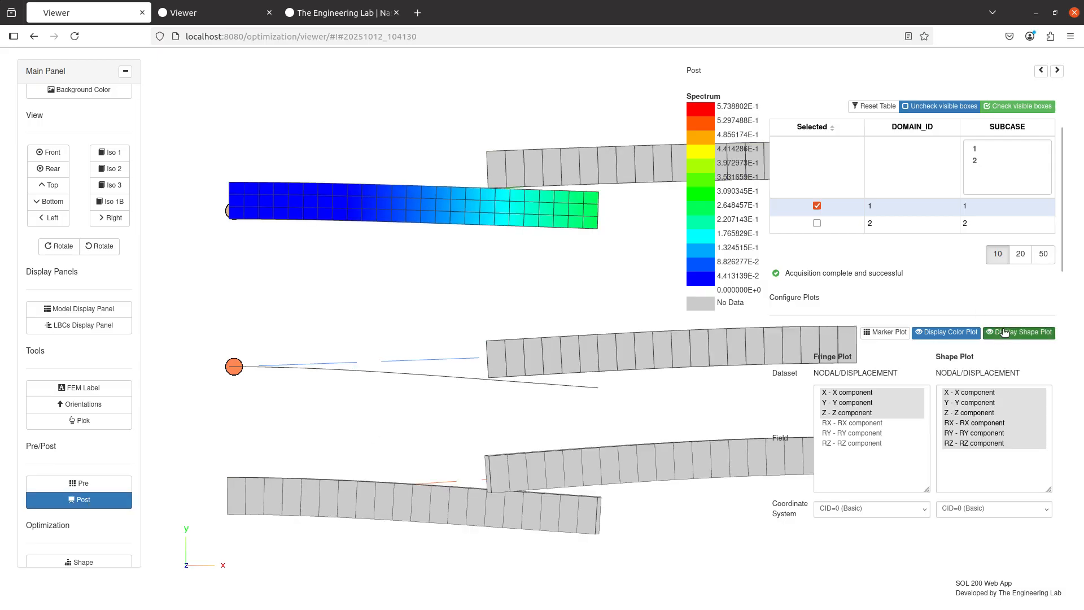
left_click(1004, 333)
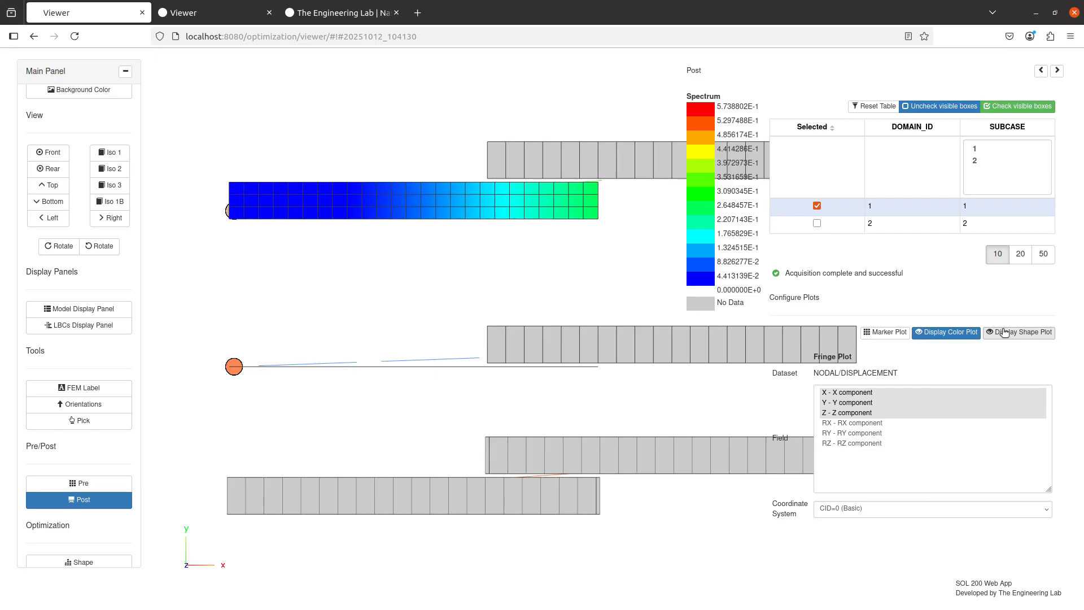
left_click(1003, 332)
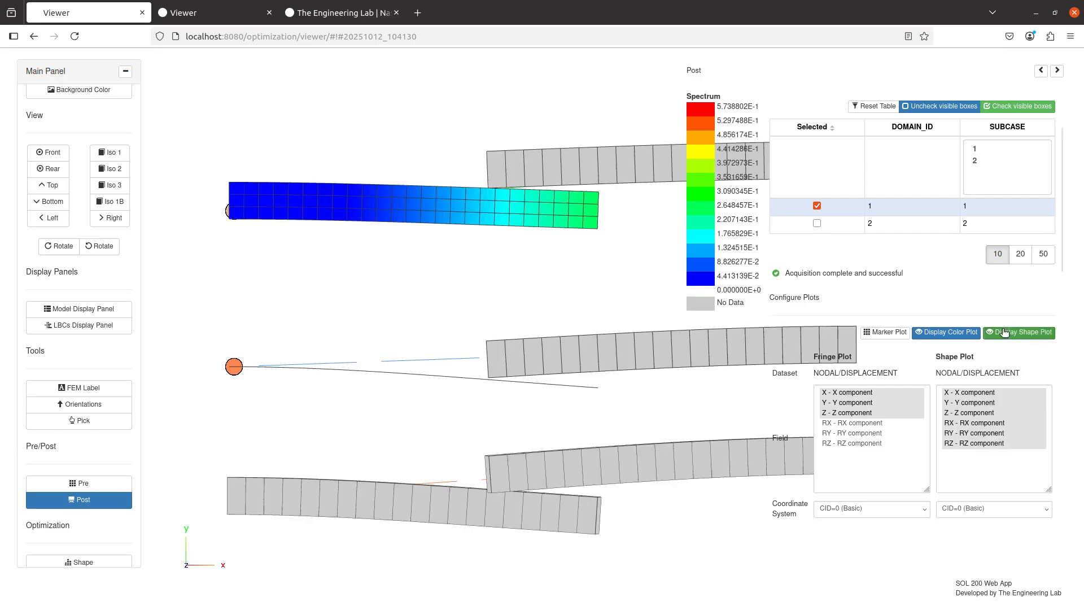
left_click(1003, 333)
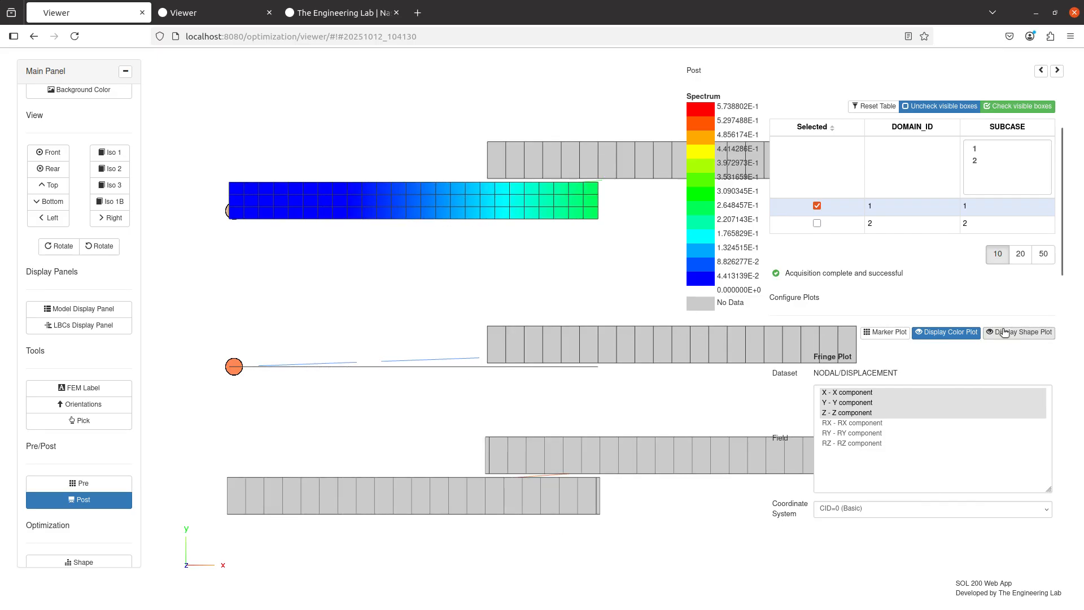
left_click(1003, 333)
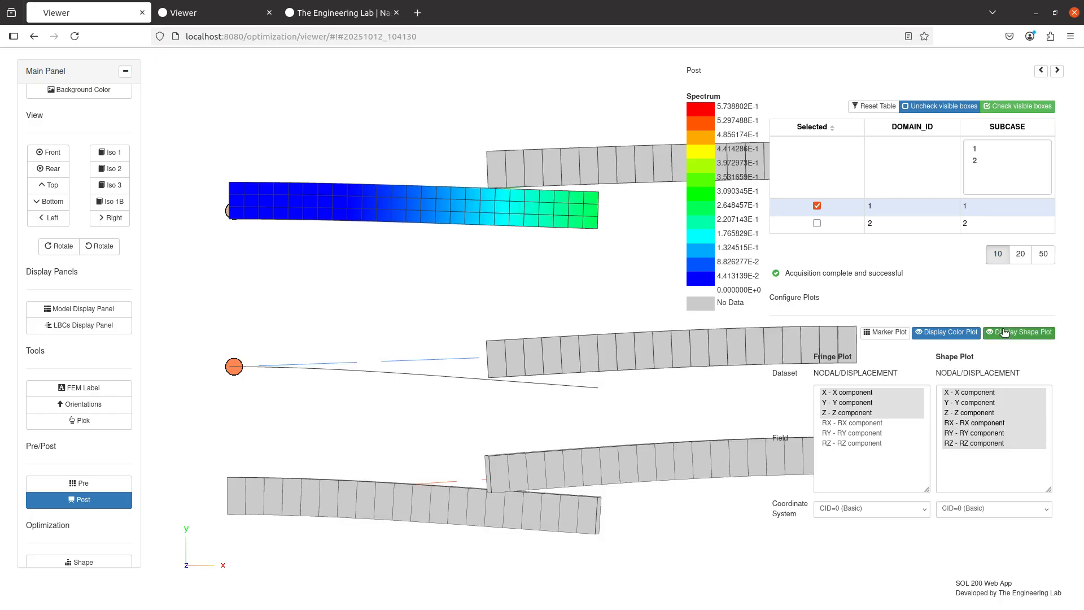
left_click(1004, 332)
left_click(1011, 333)
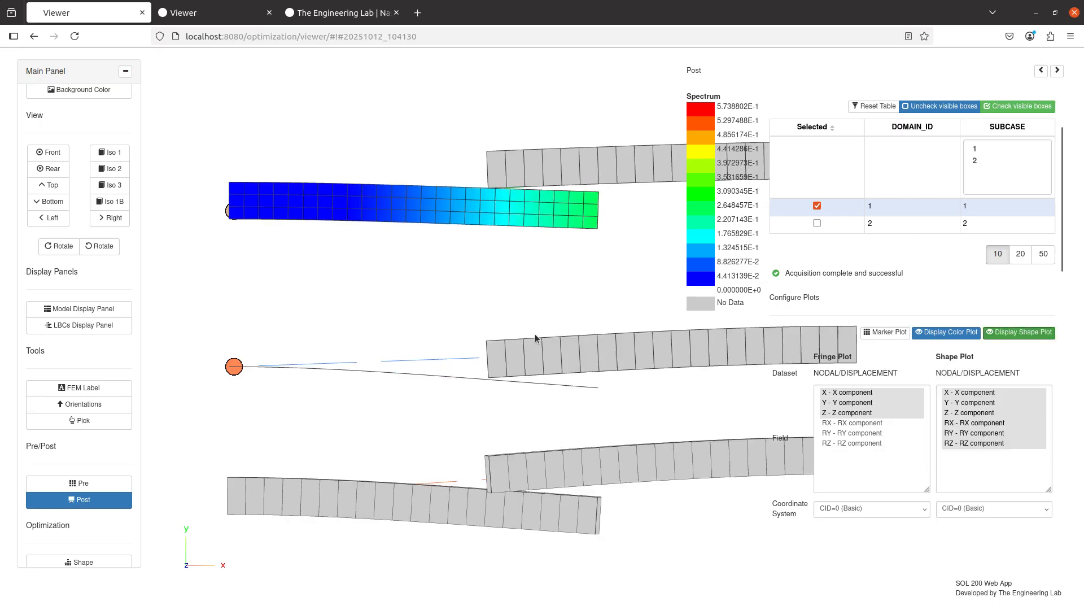
left_click(1007, 332)
left_click_drag(489, 326, 529, 366)
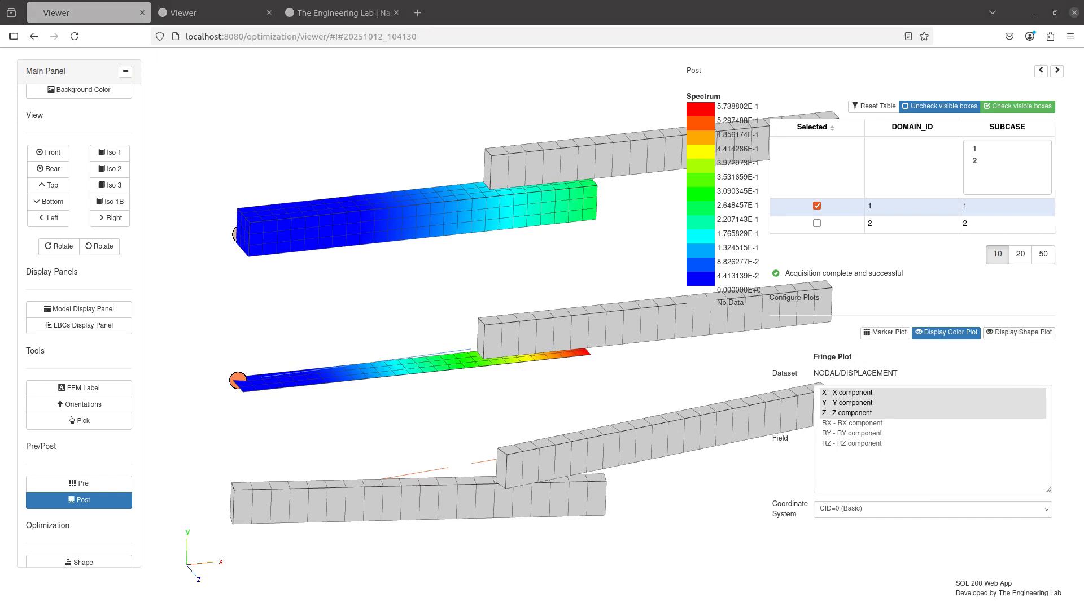
Switch to the agenda notes and add the presenter's e-mail address on a new line at the end.
left_click_drag(1083, 138, 372, 0)
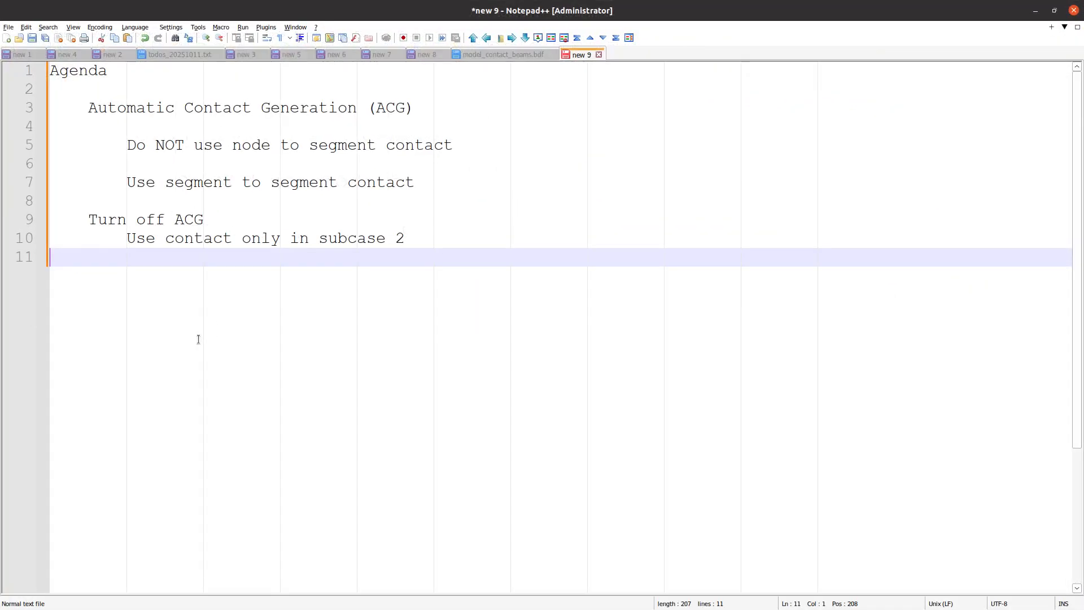
key("Return")
key("Return")
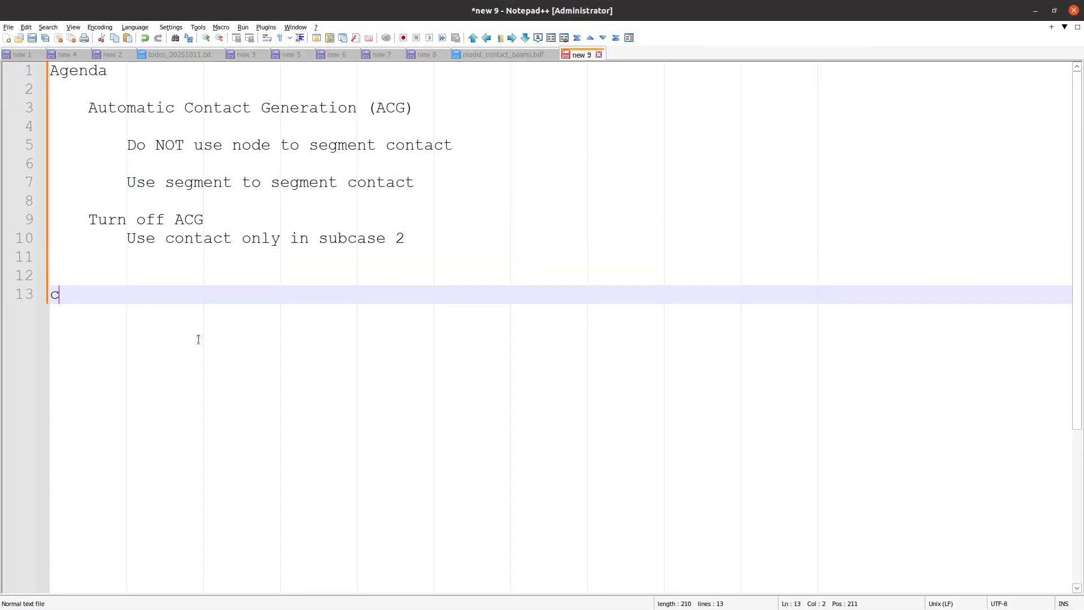
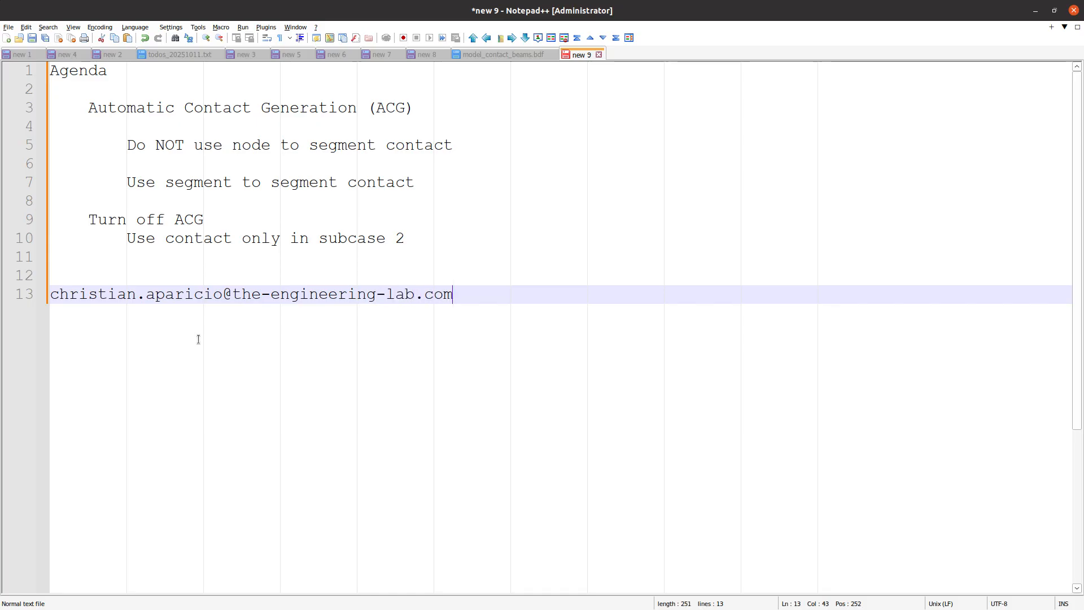
key("Return")
scroll(199, 339, "up", 2)
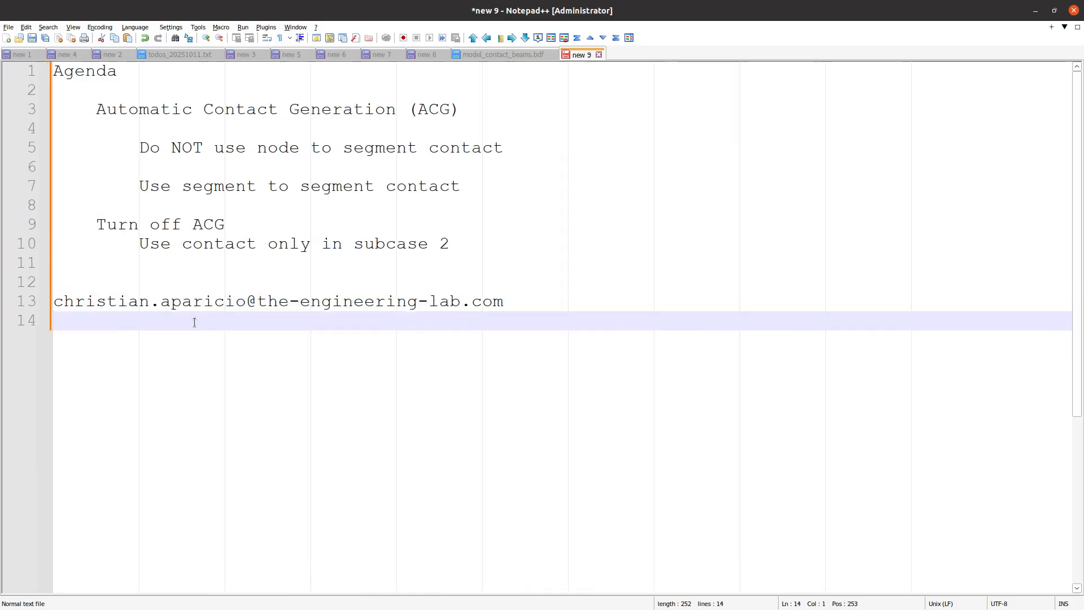